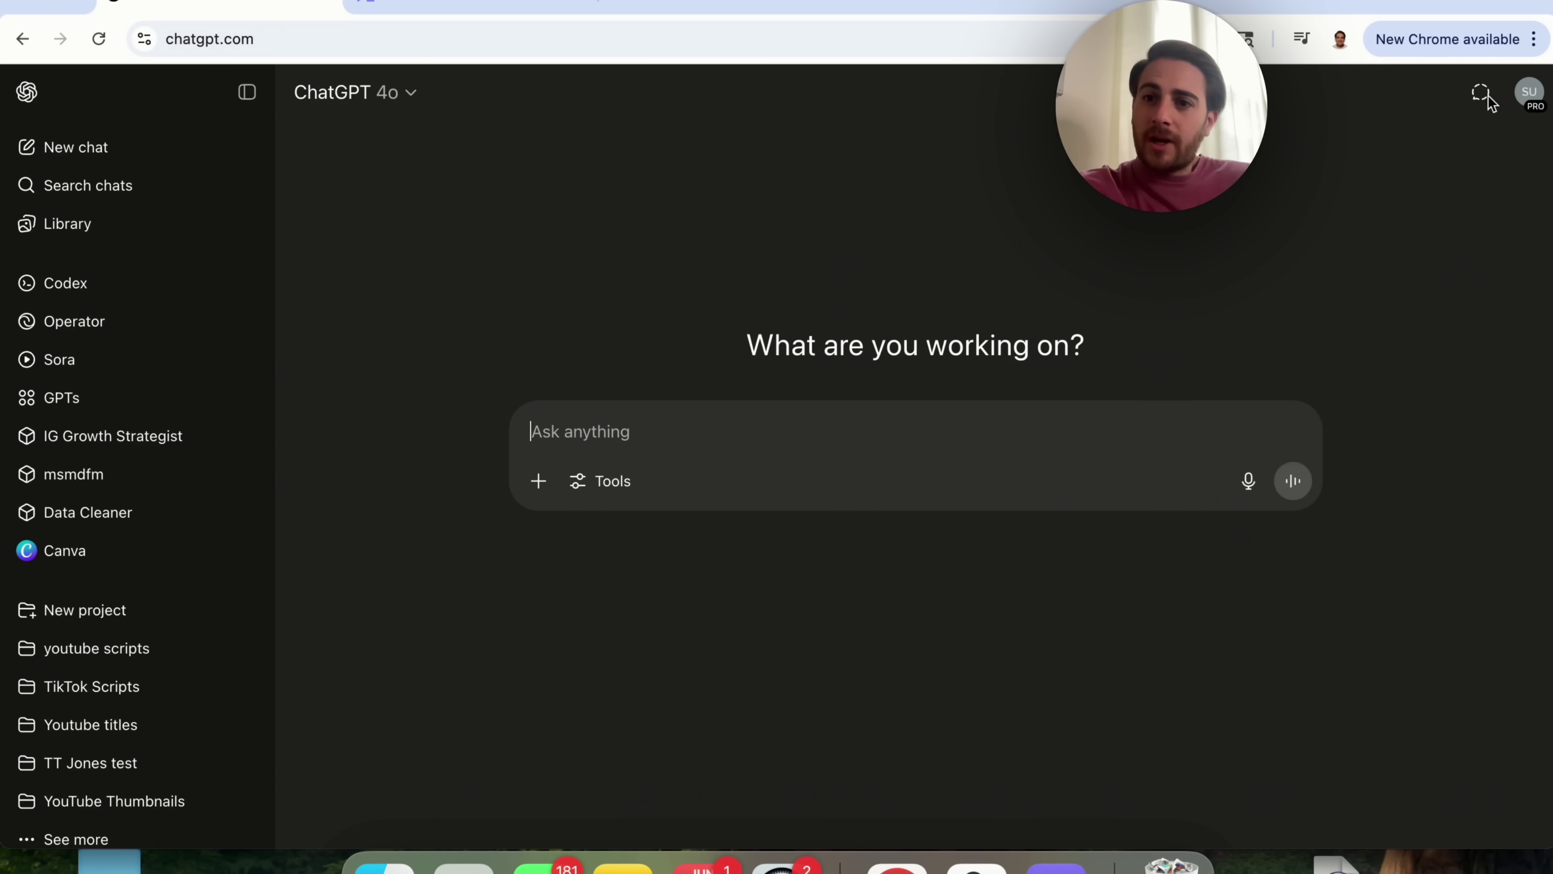
Step: Go from the profile menu into Settings and show the Personalization tab with custom instructions and memory
{"action": "left_click", "coordinate": [1532, 102]}
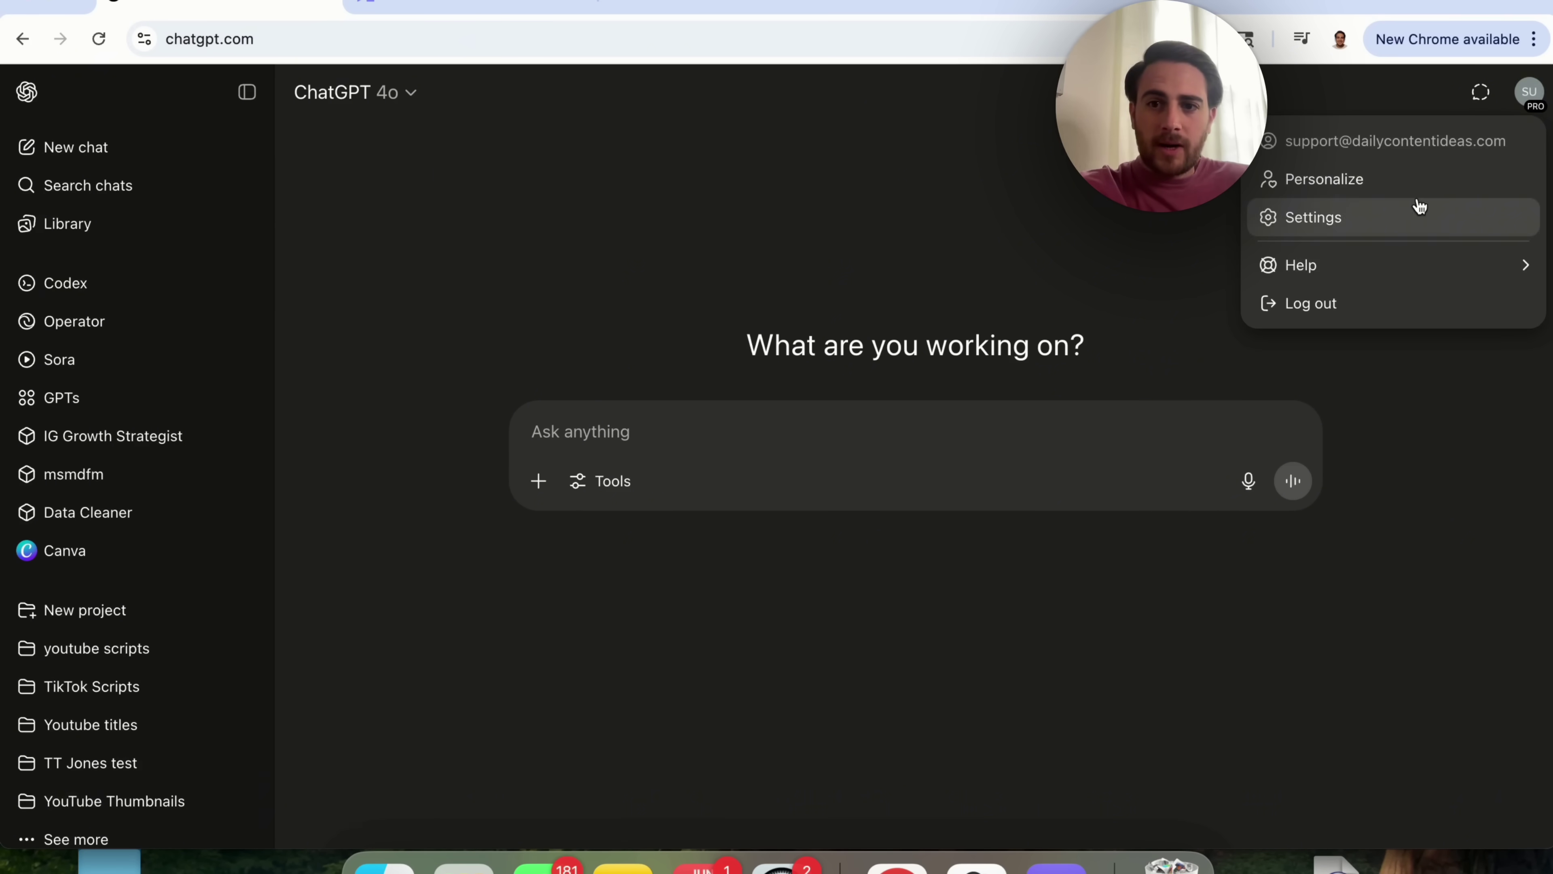
{"action": "left_click", "coordinate": [1417, 212]}
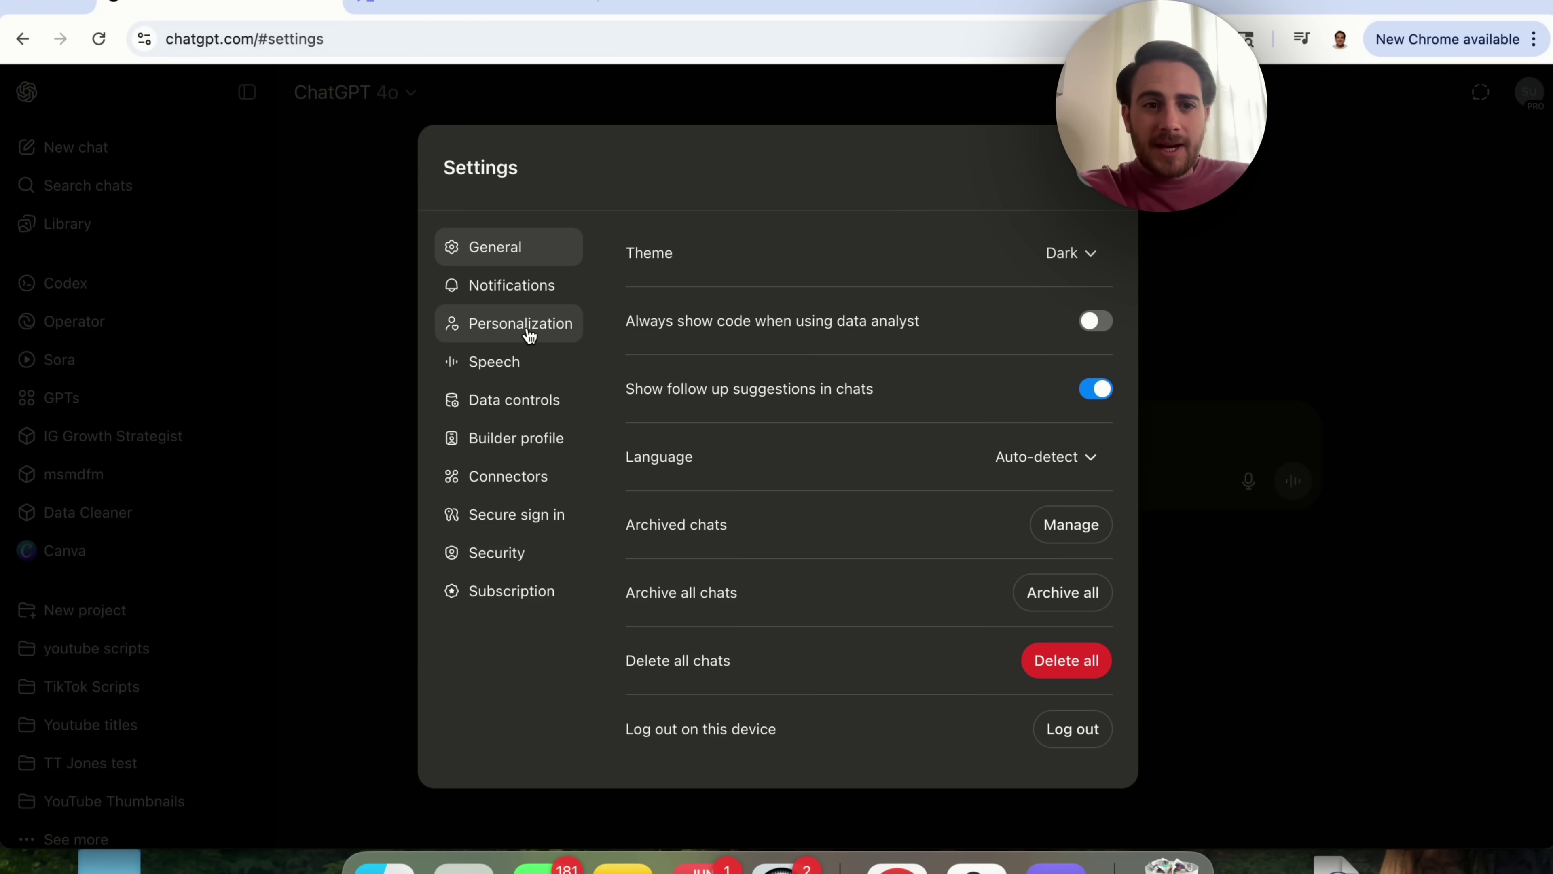
{"action": "left_click", "coordinate": [530, 334]}
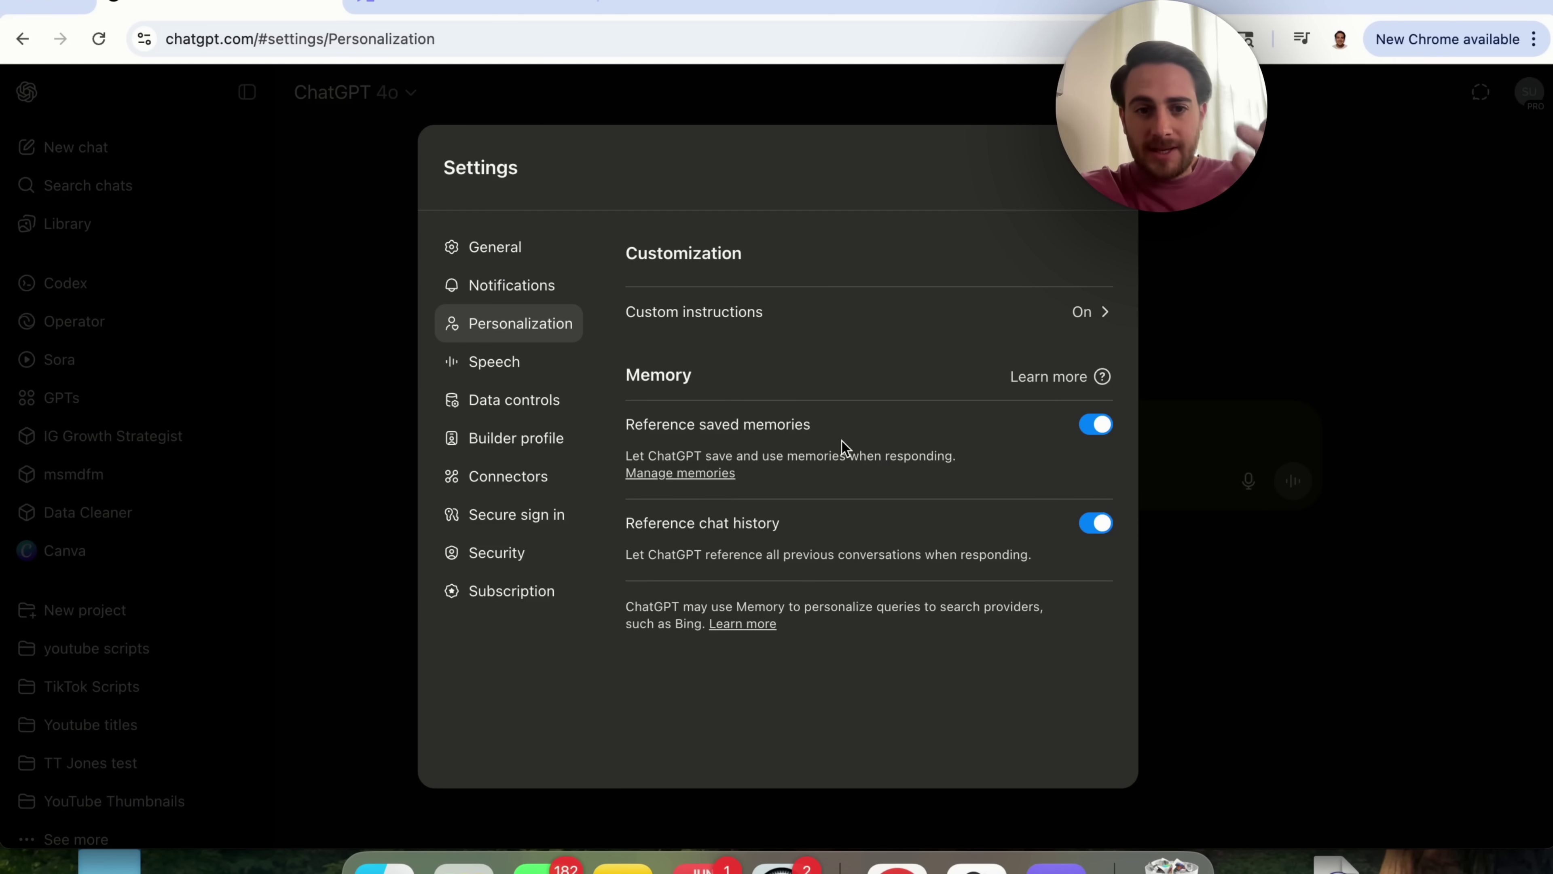
Step: In Manage memories, find and forget the South Park, Charlotte townhome memory, then close the list
{"action": "left_click", "coordinate": [706, 471]}
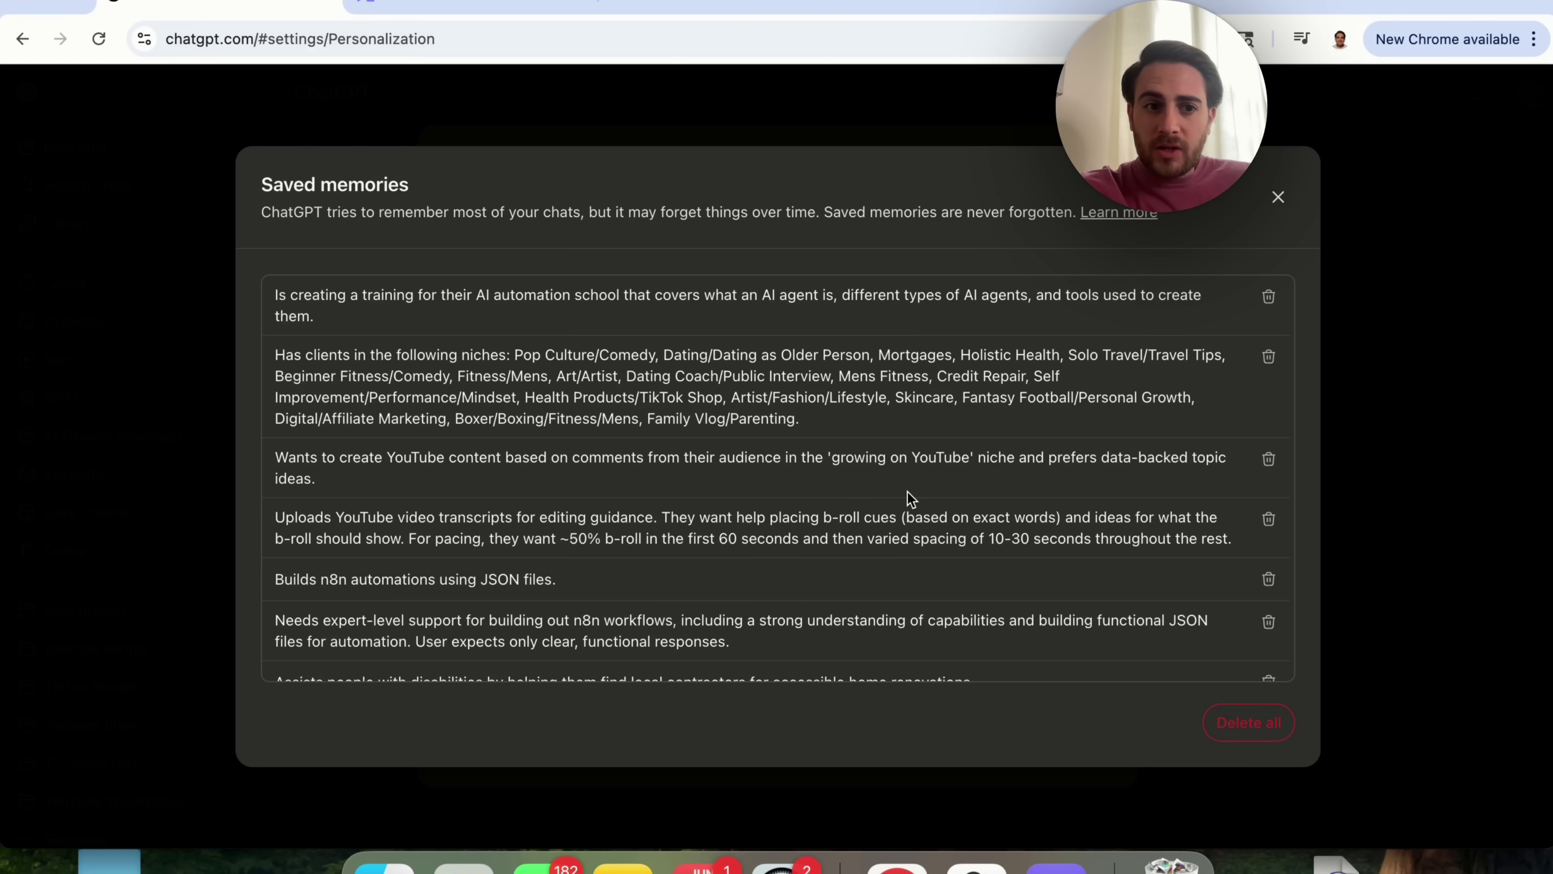
{"action": "scroll", "coordinate": [911, 499], "scroll_direction": "down", "scroll_amount": 20}
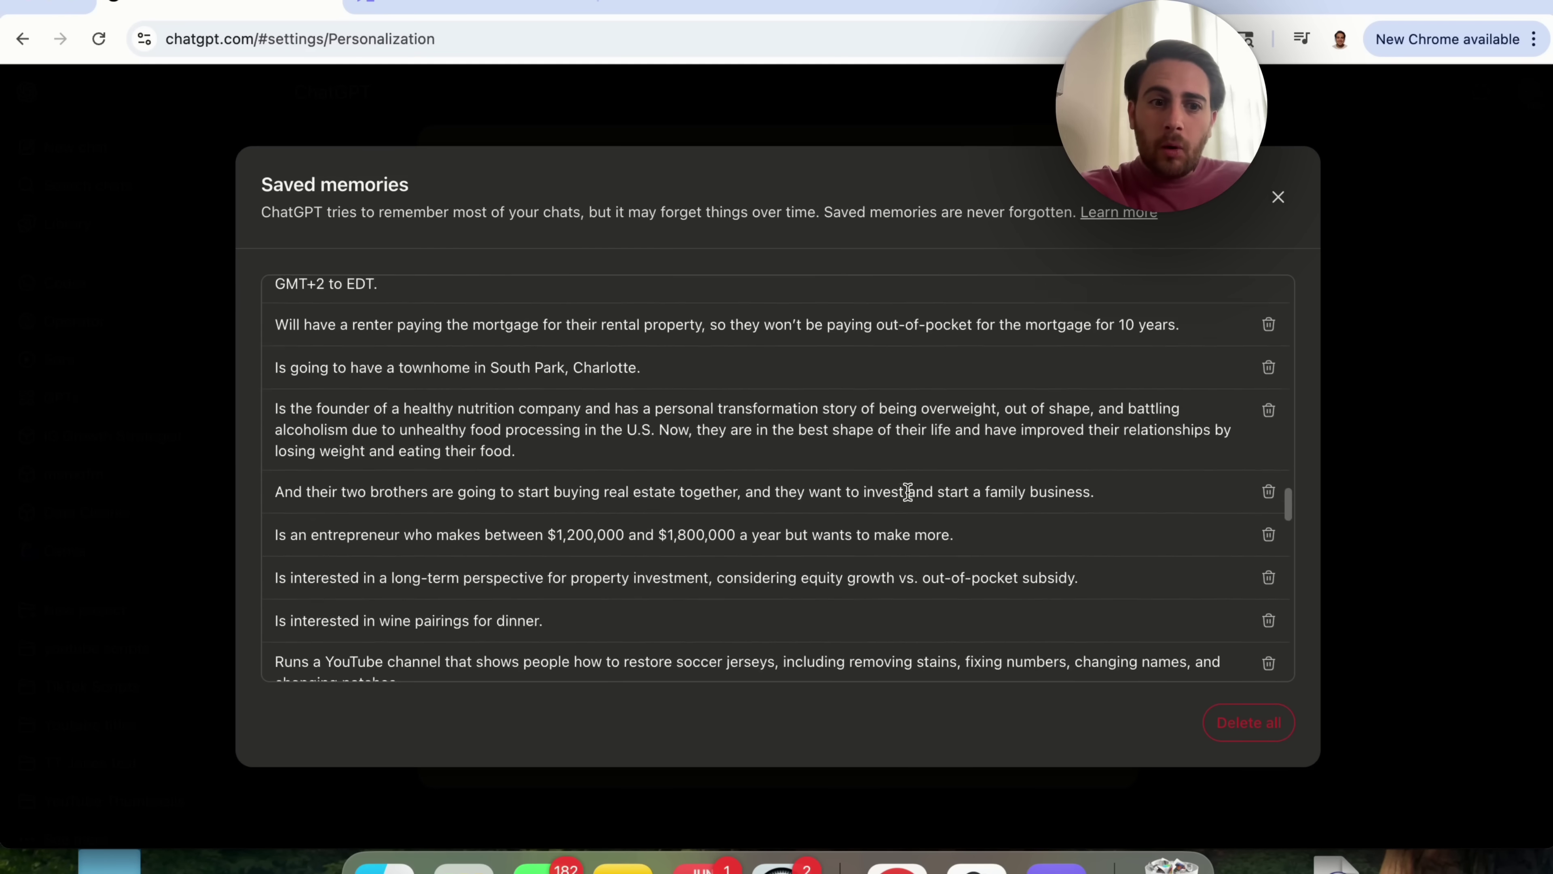
{"action": "scroll", "coordinate": [908, 491], "scroll_direction": "down", "scroll_amount": 3}
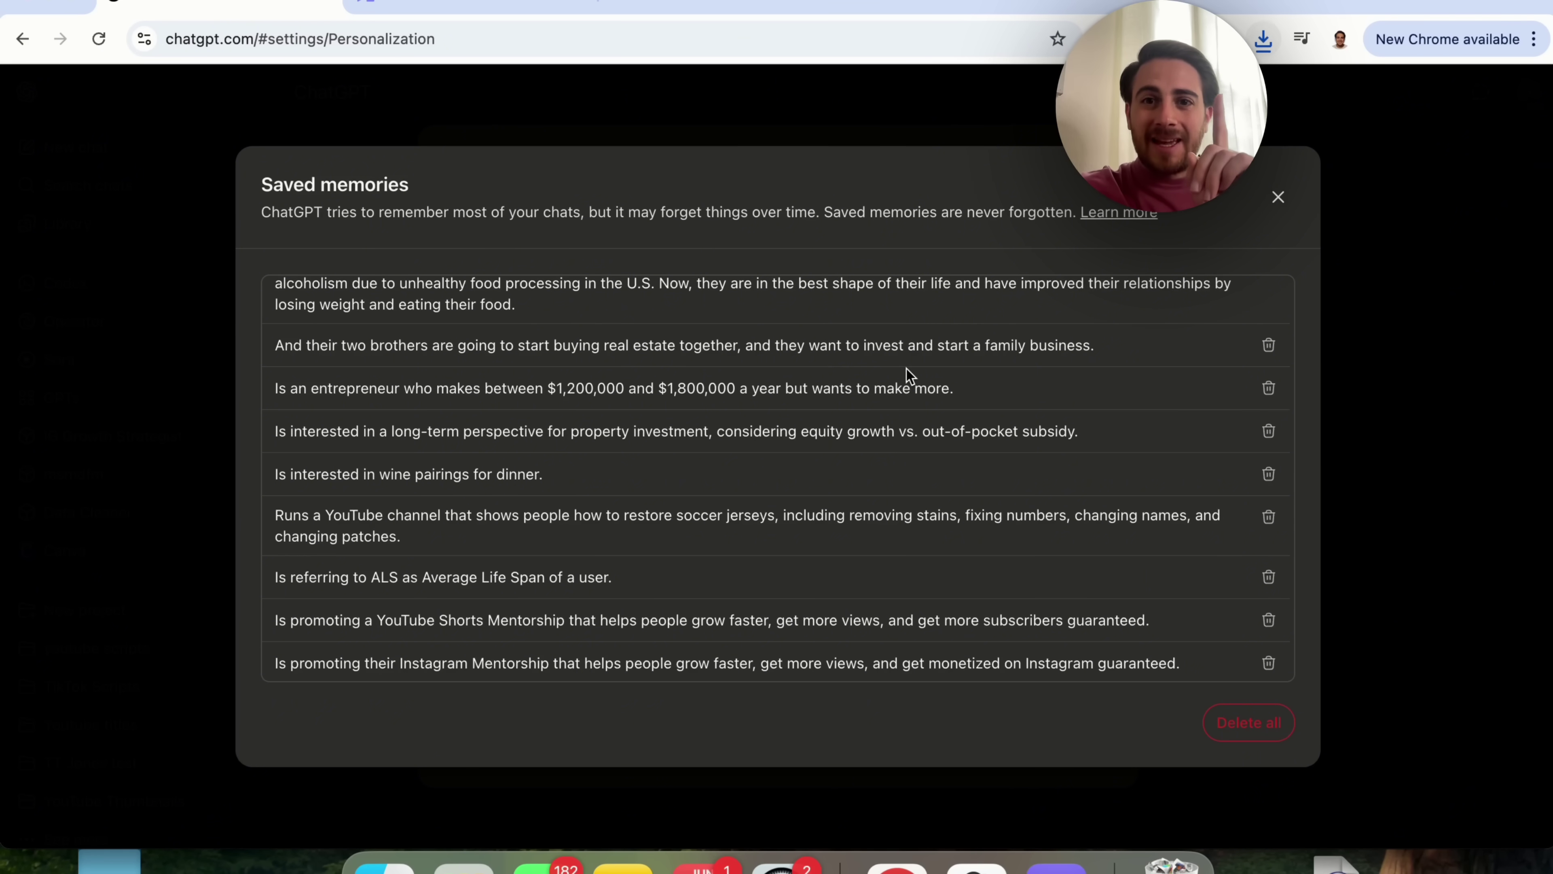
{"action": "scroll", "coordinate": [836, 547], "scroll_direction": "down", "scroll_amount": 6}
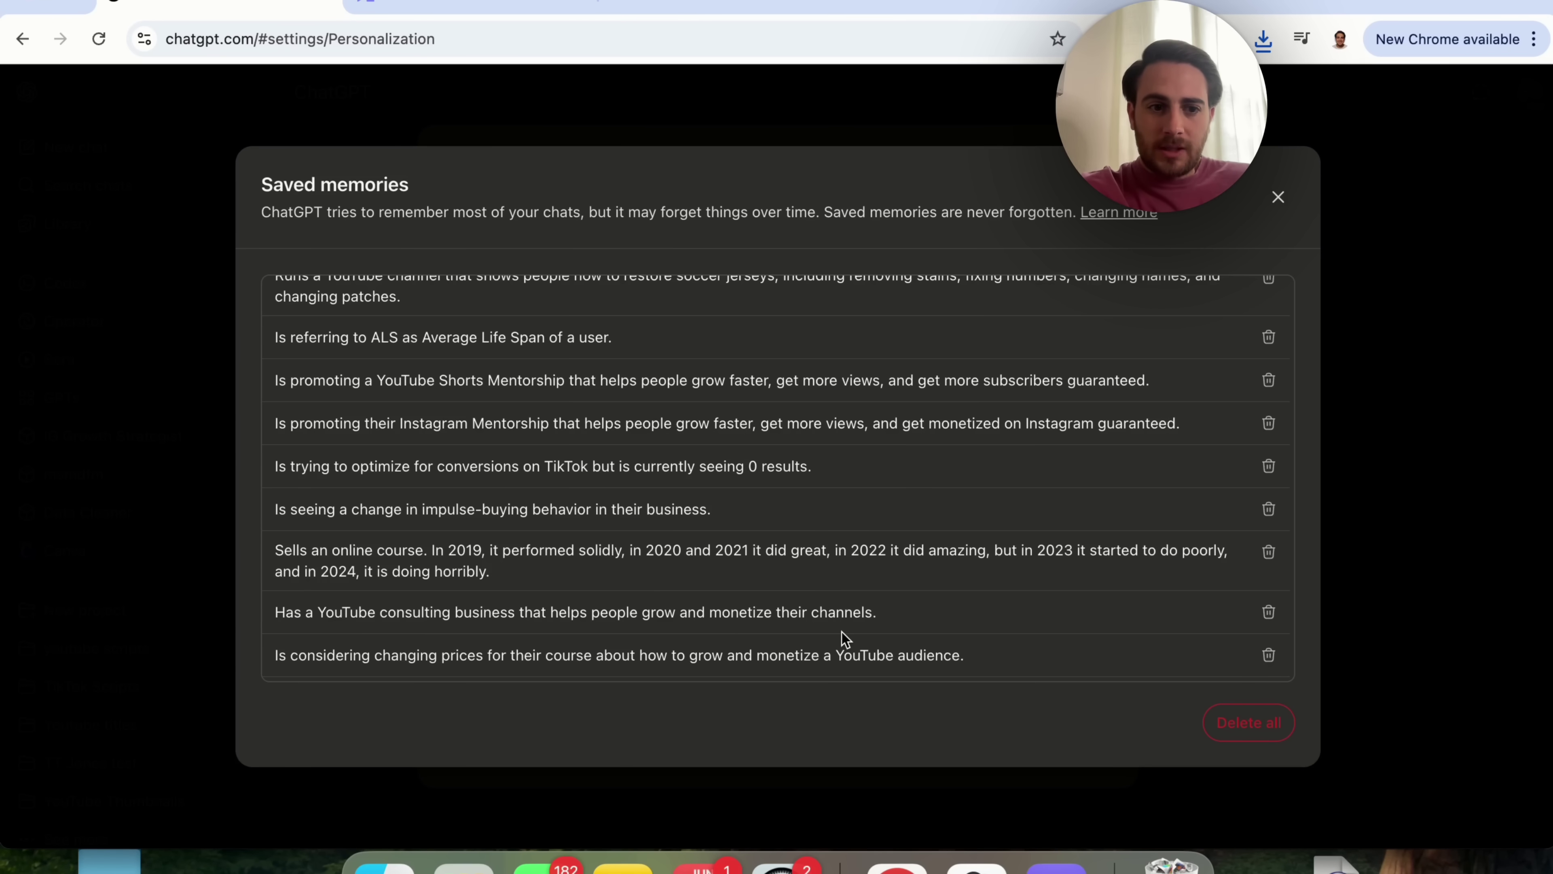
{"action": "scroll", "coordinate": [842, 633], "scroll_direction": "up", "scroll_amount": 10}
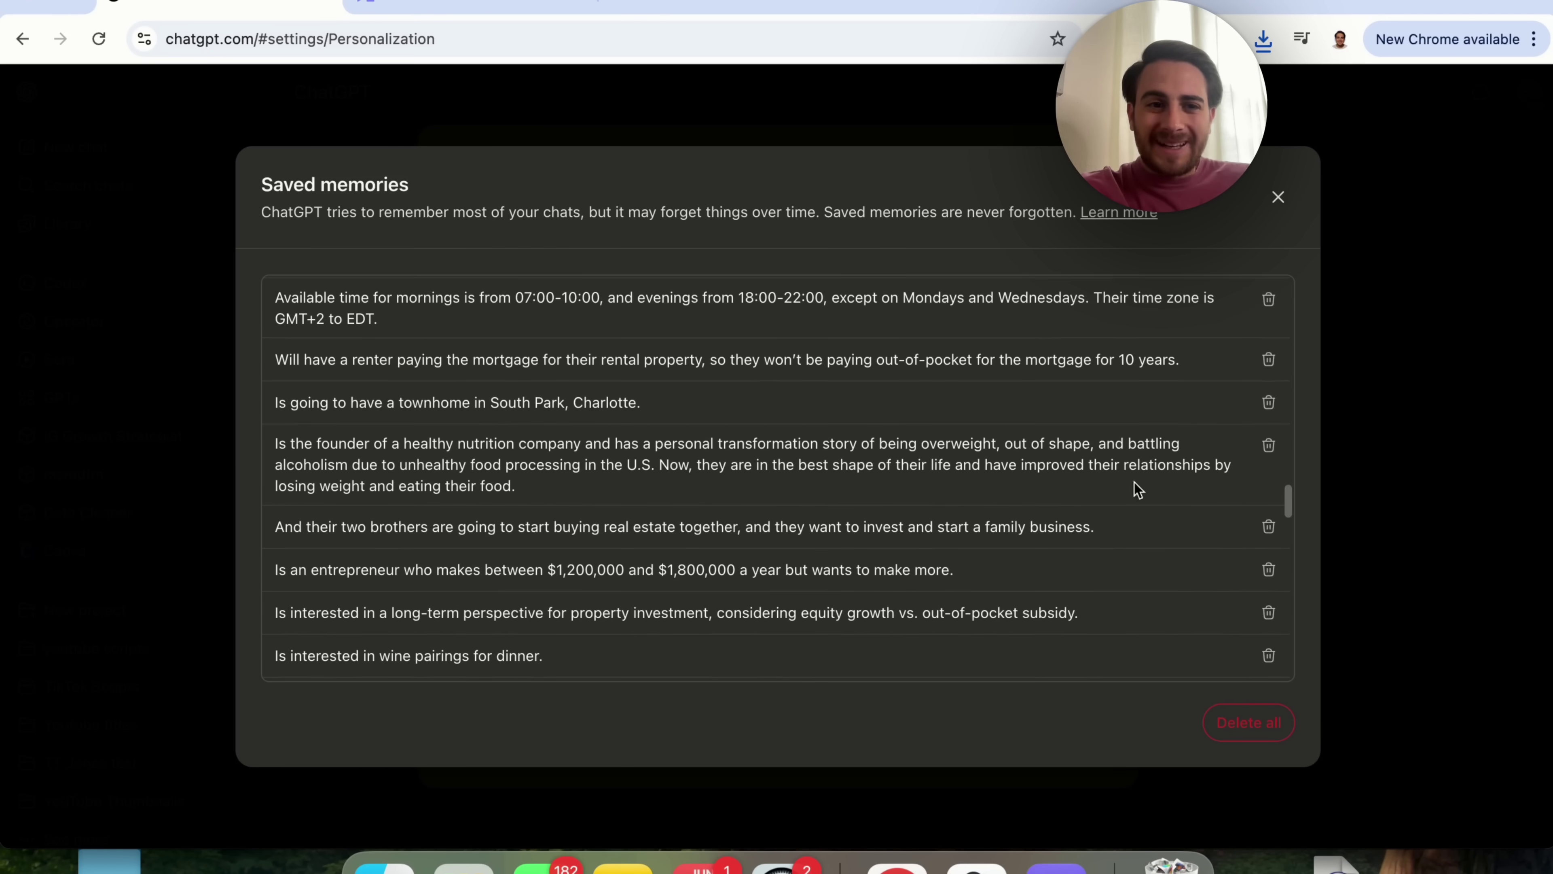
{"action": "scroll", "coordinate": [940, 483], "scroll_direction": "up", "scroll_amount": 4}
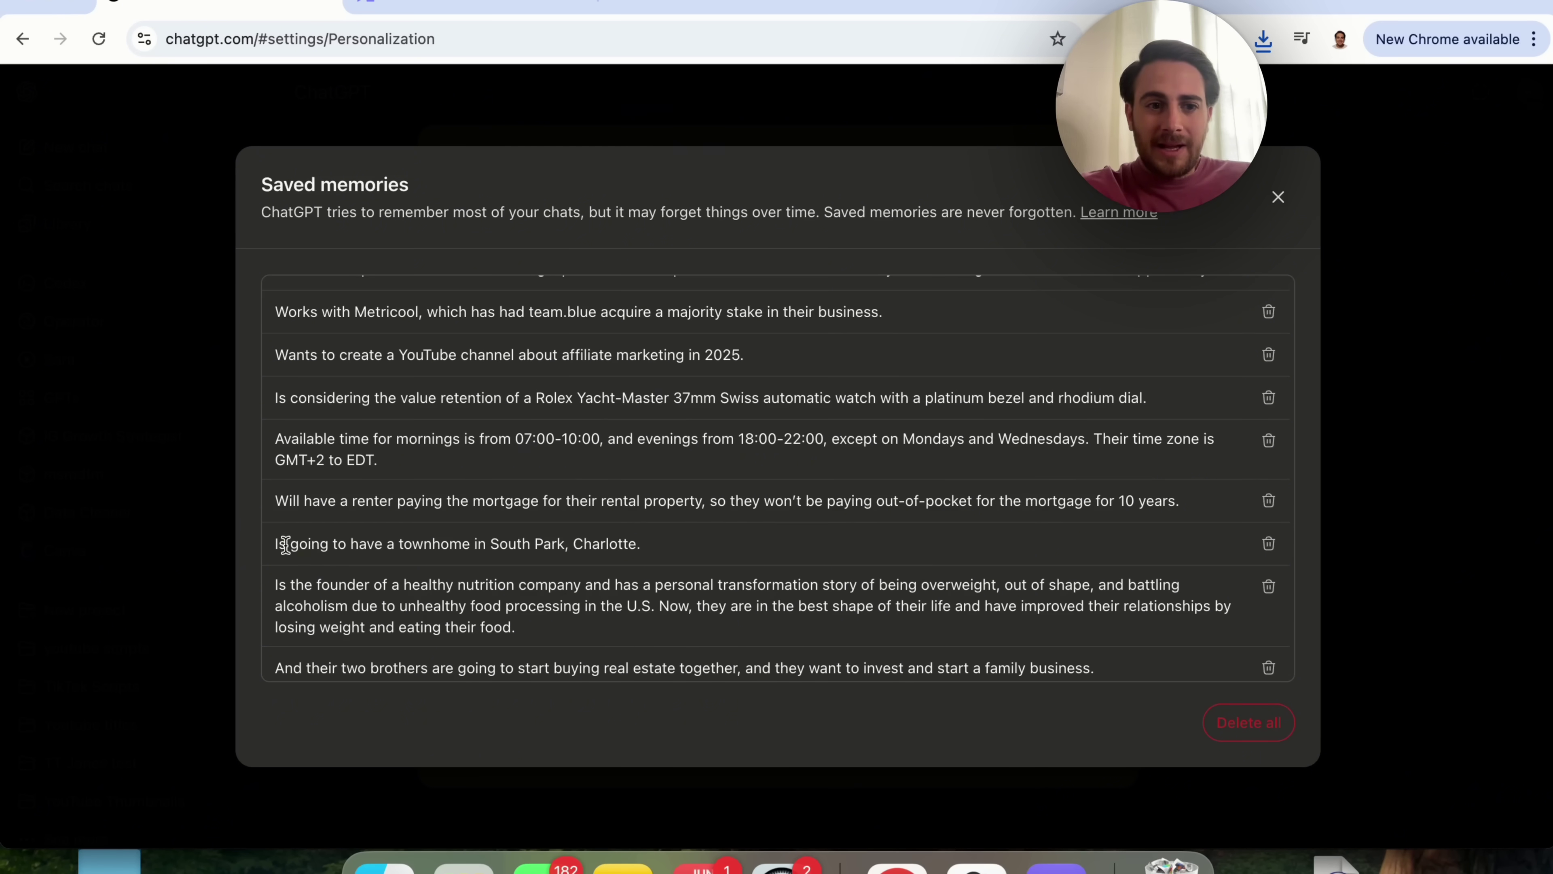
{"action": "scroll", "coordinate": [367, 551], "scroll_direction": "up", "scroll_amount": 3}
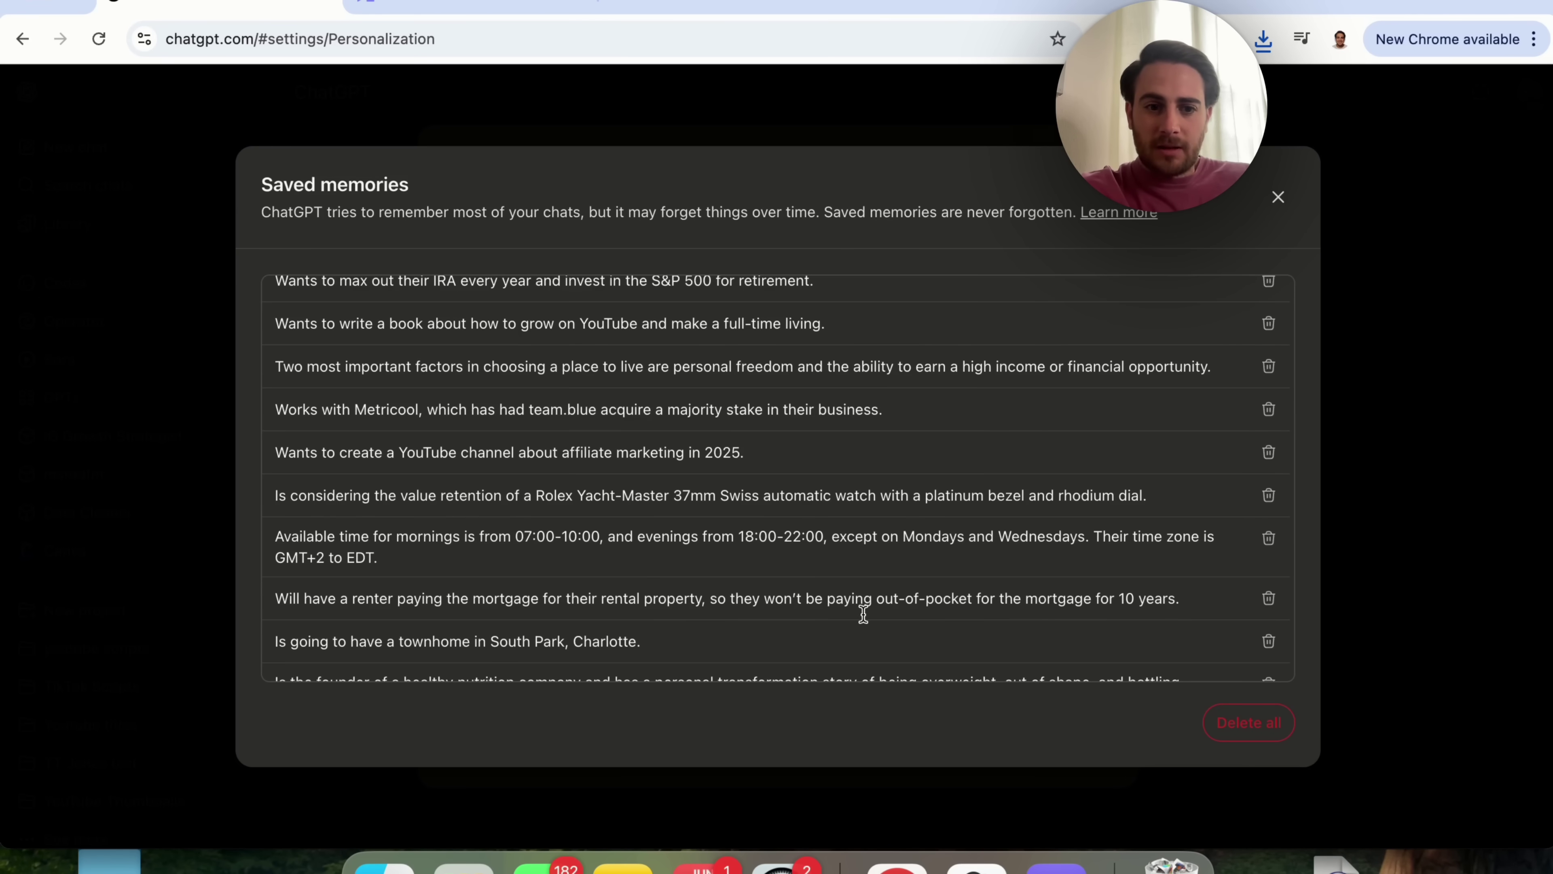
{"action": "left_click", "coordinate": [1269, 641]}
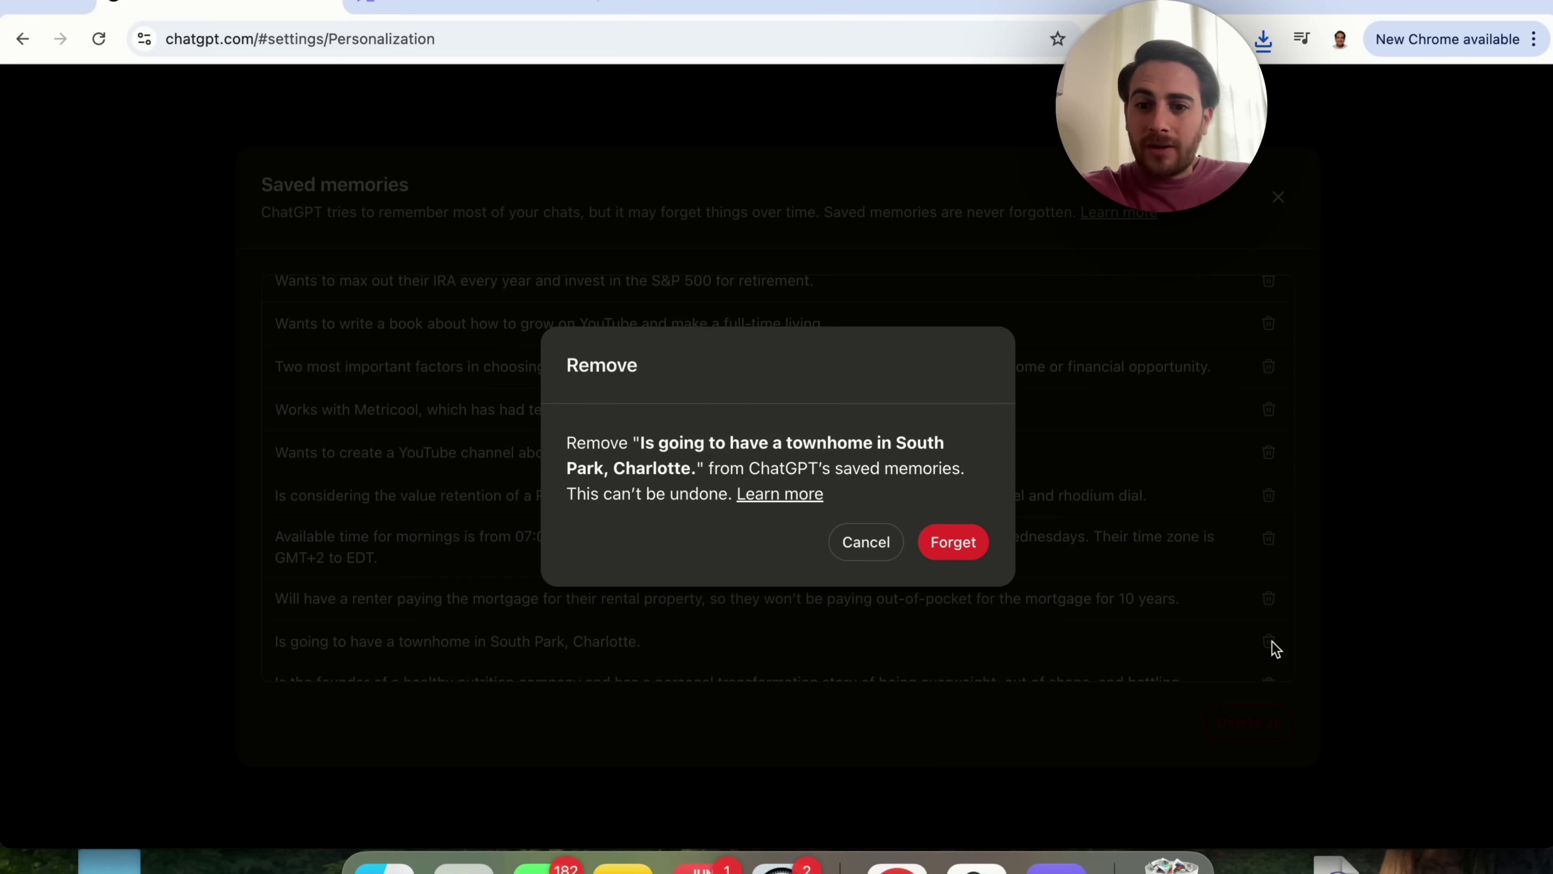
{"action": "left_click", "coordinate": [951, 539]}
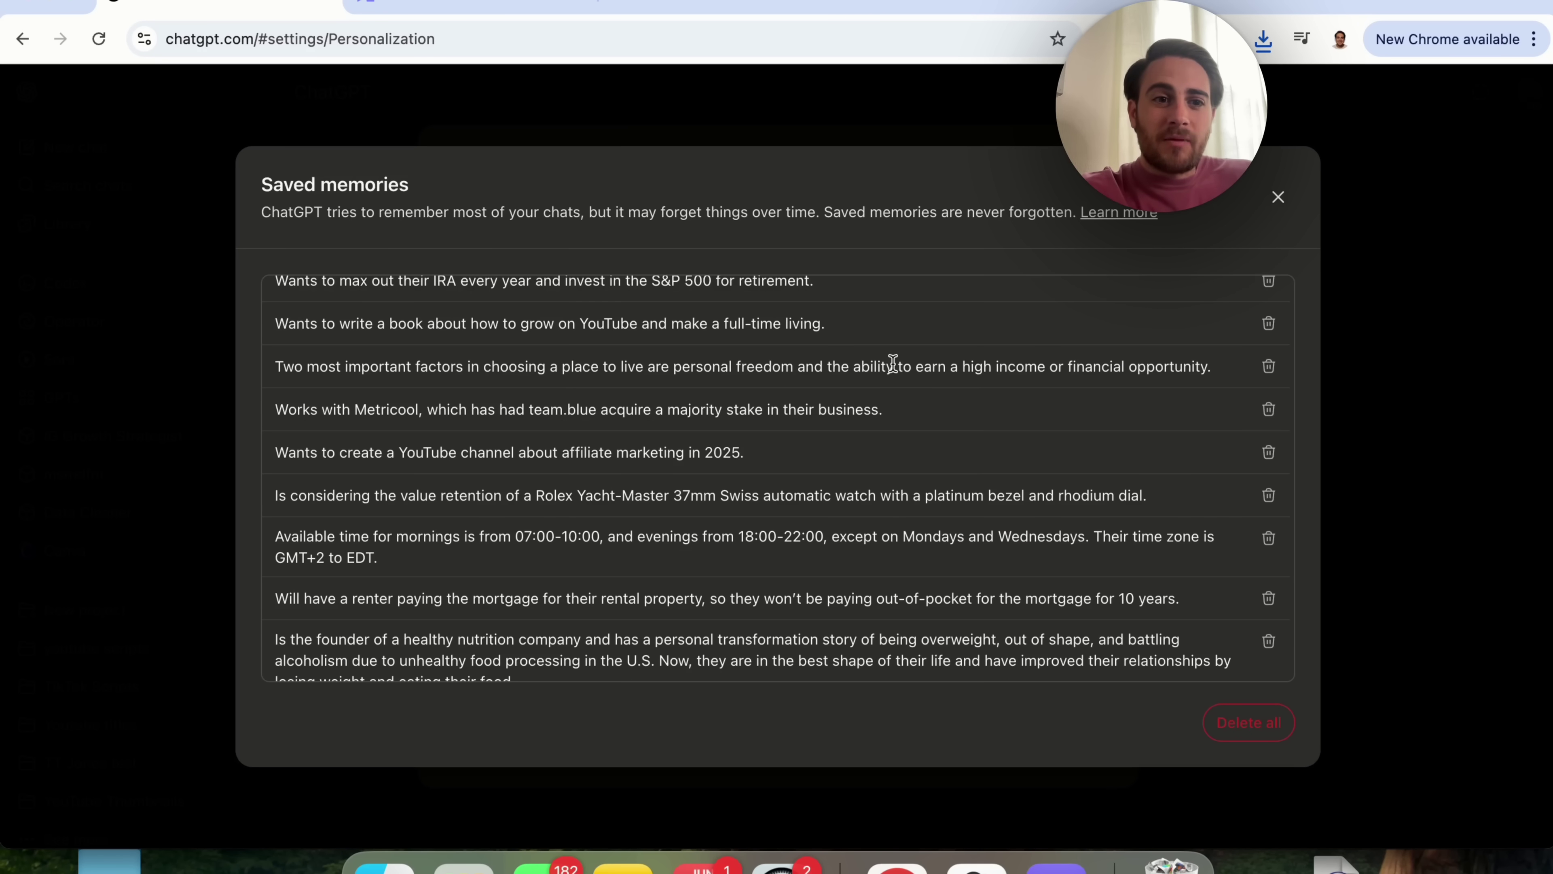
{"action": "left_click", "coordinate": [768, 116]}
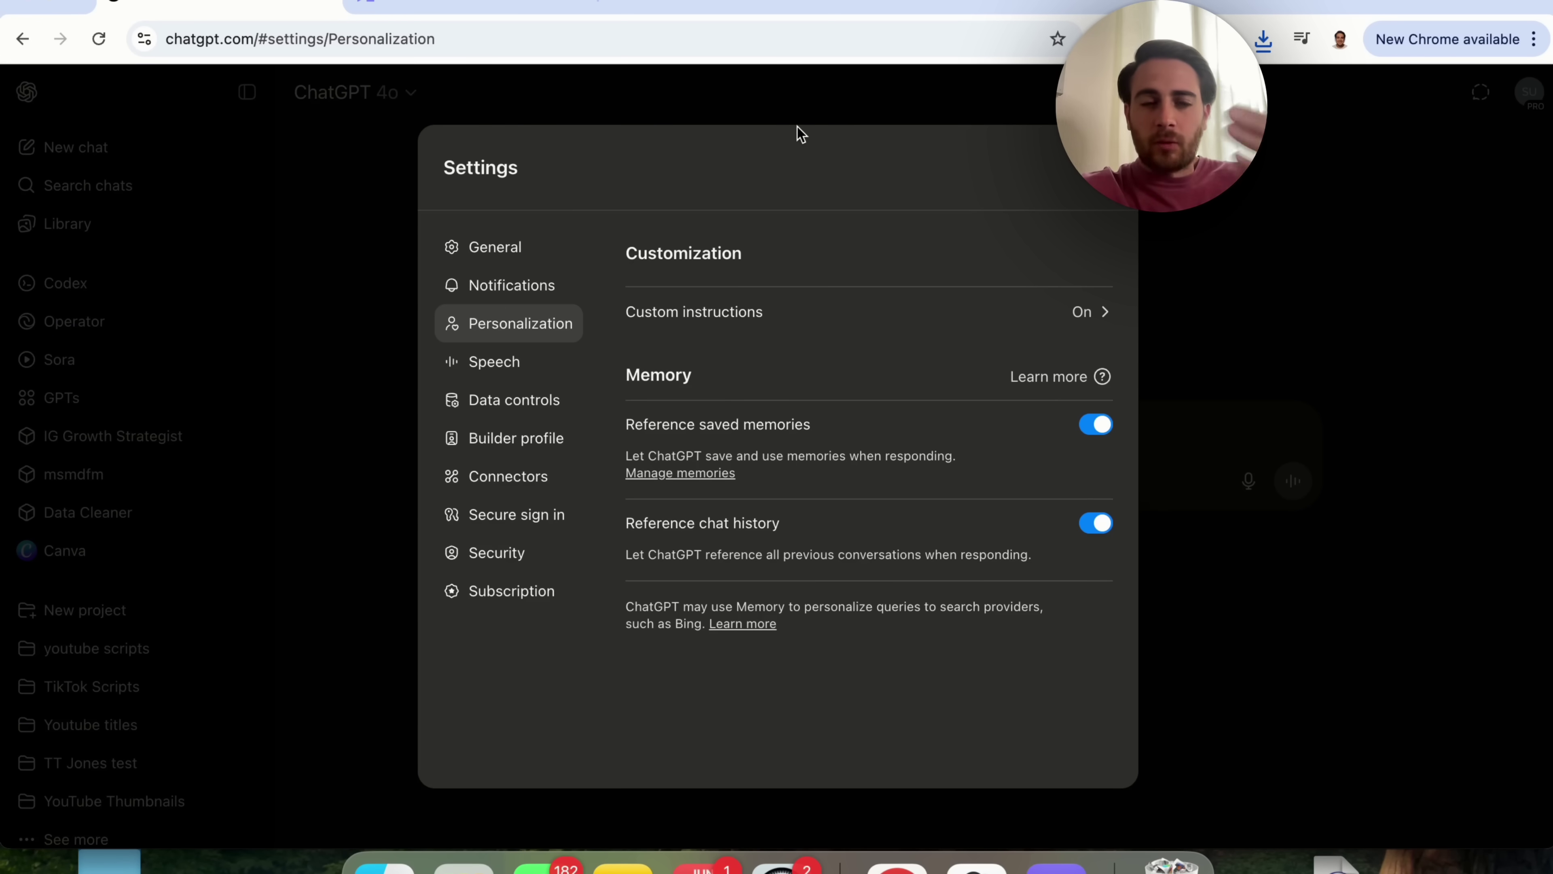
Step: Close Settings and demo the Temporary Chat toggle, ending on a regular new chat
{"action": "left_click", "coordinate": [784, 105]}
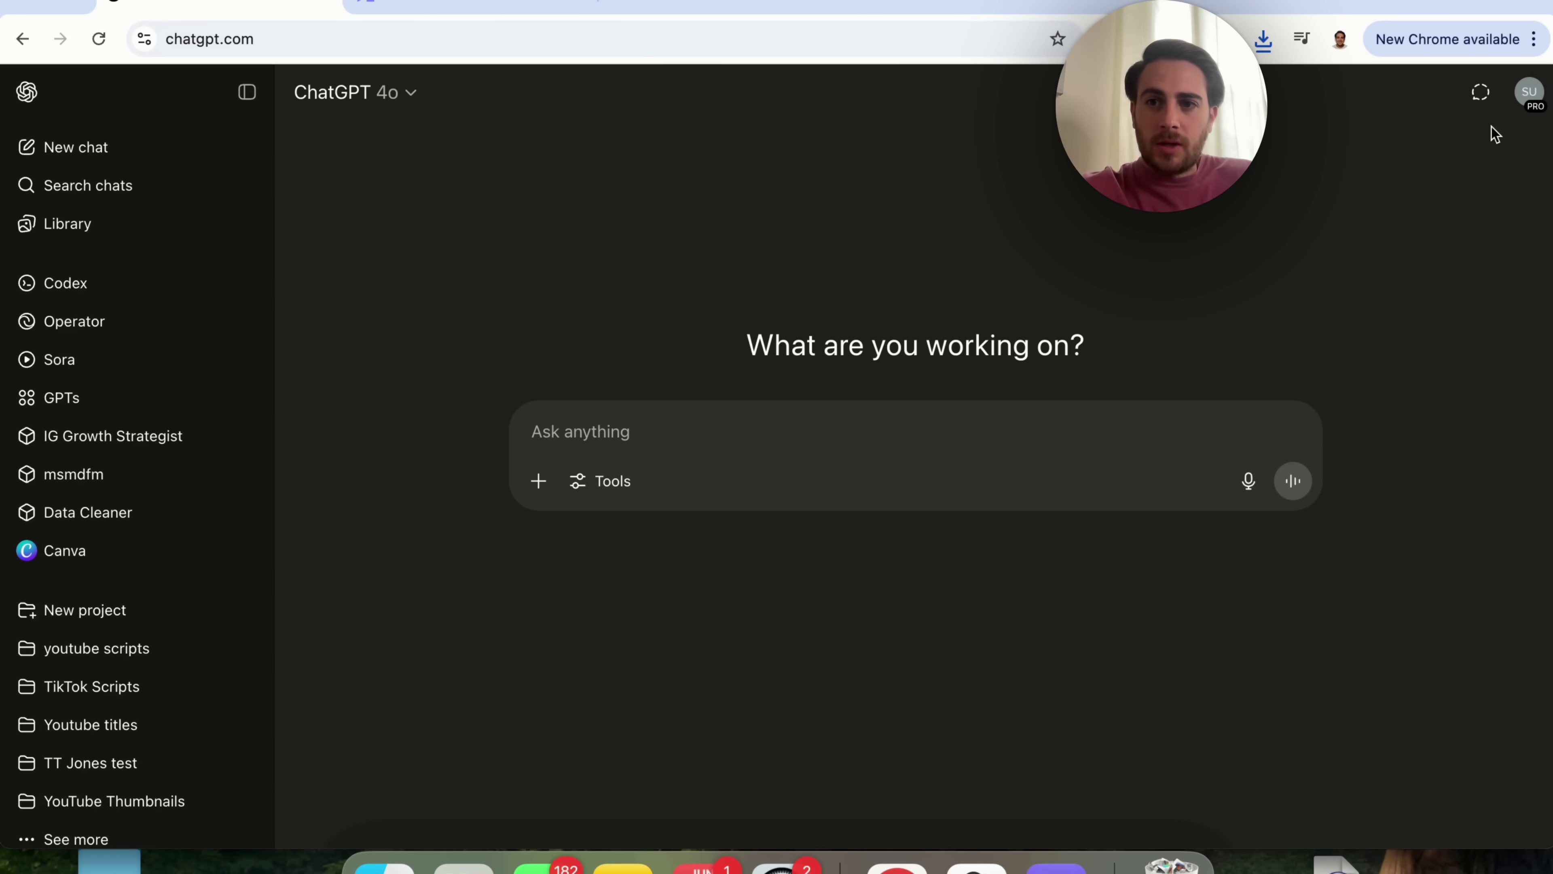
{"action": "left_click", "coordinate": [1481, 98]}
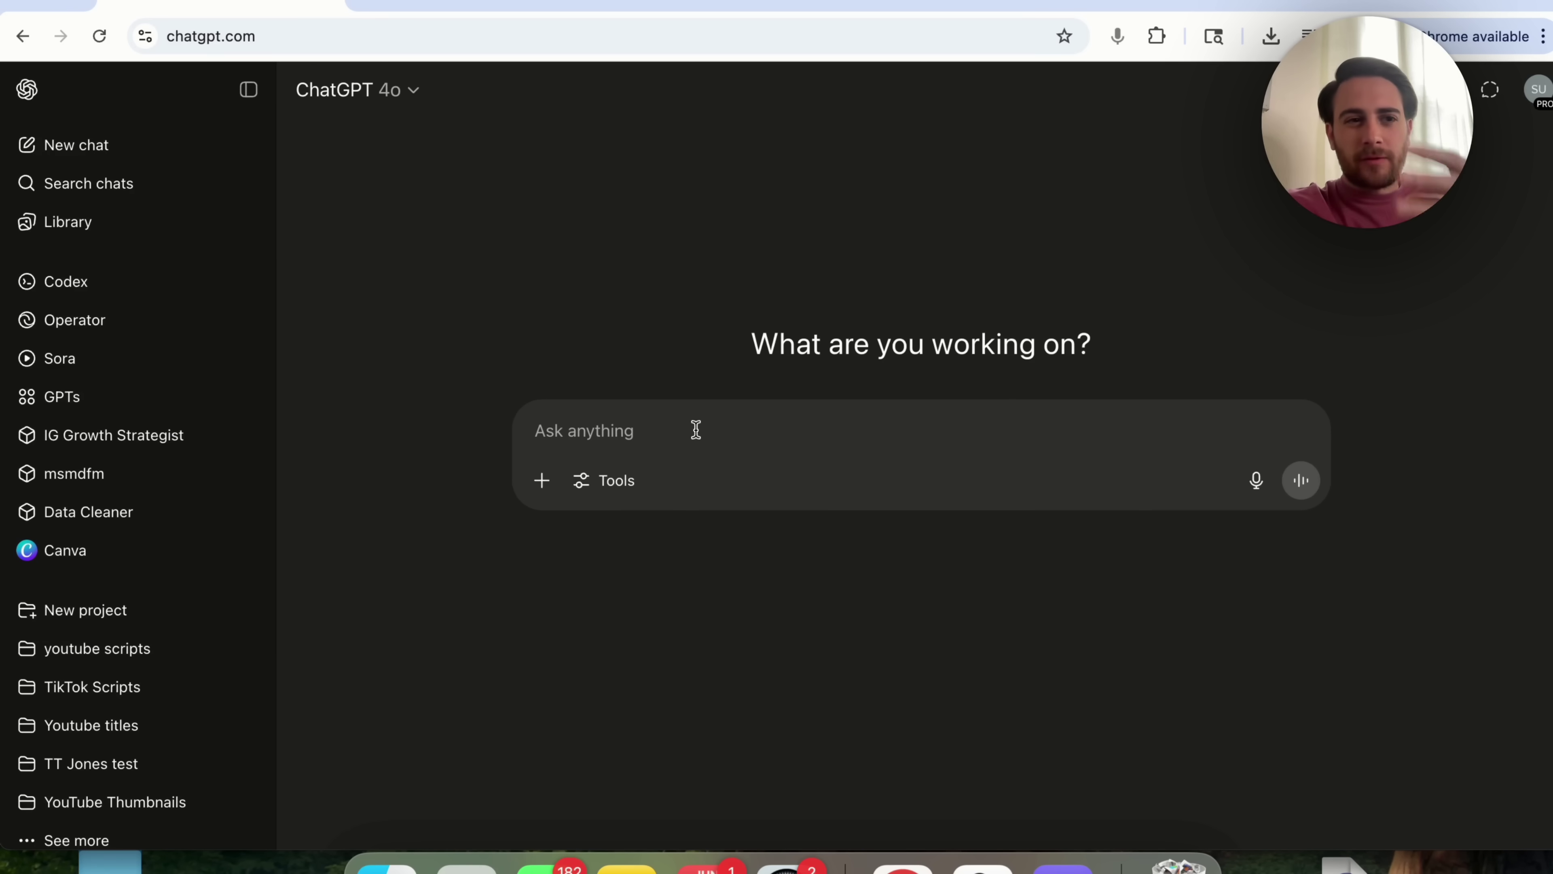
{"action": "left_click", "coordinate": [110, 190]}
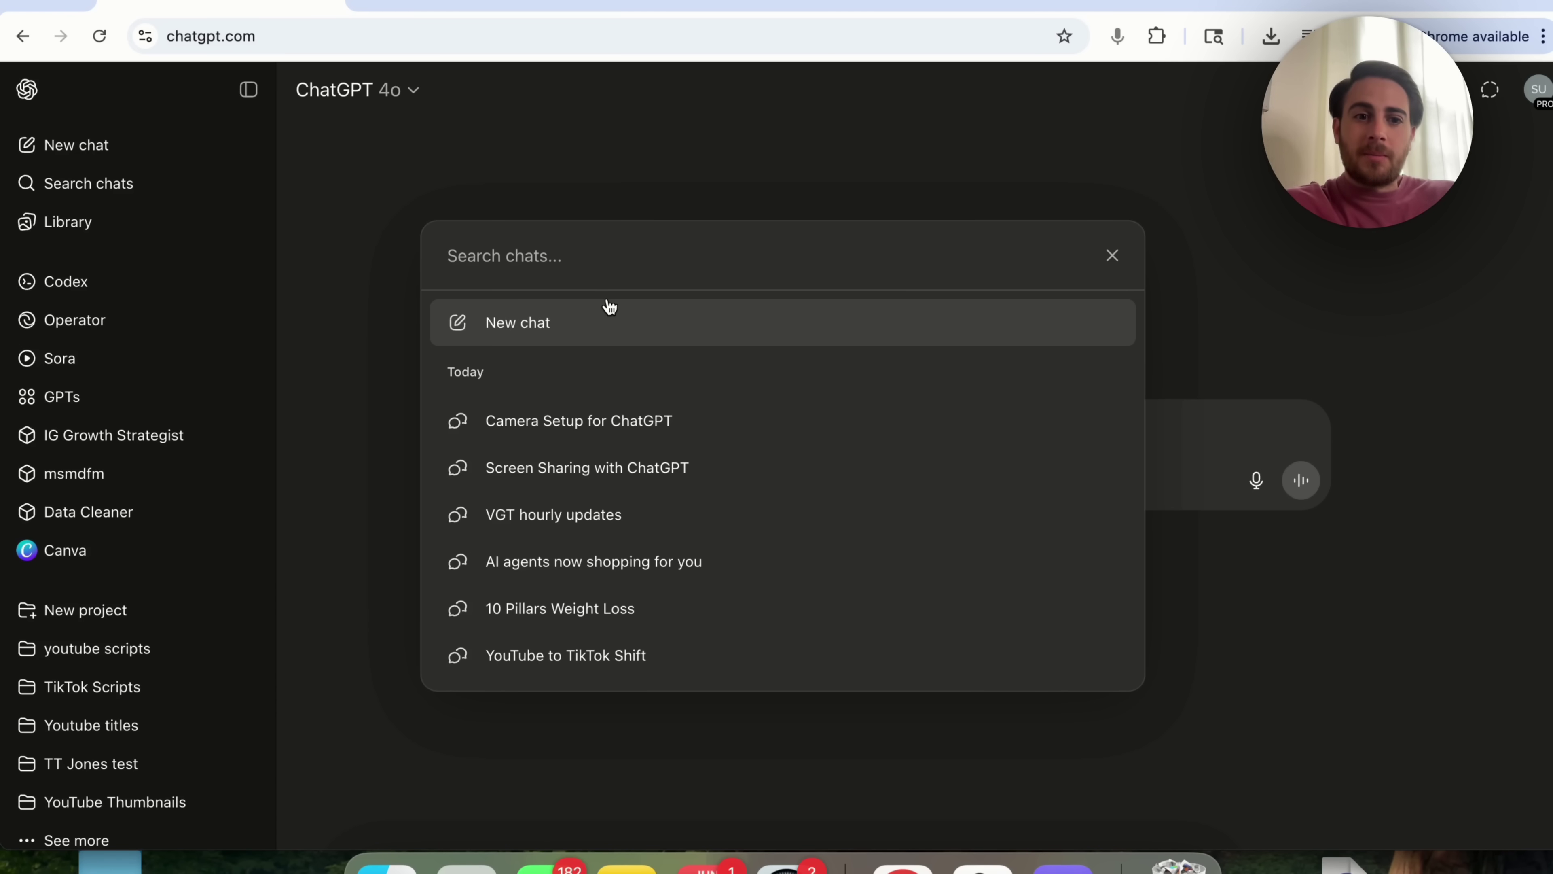
{"action": "type", "text": "IRA"}
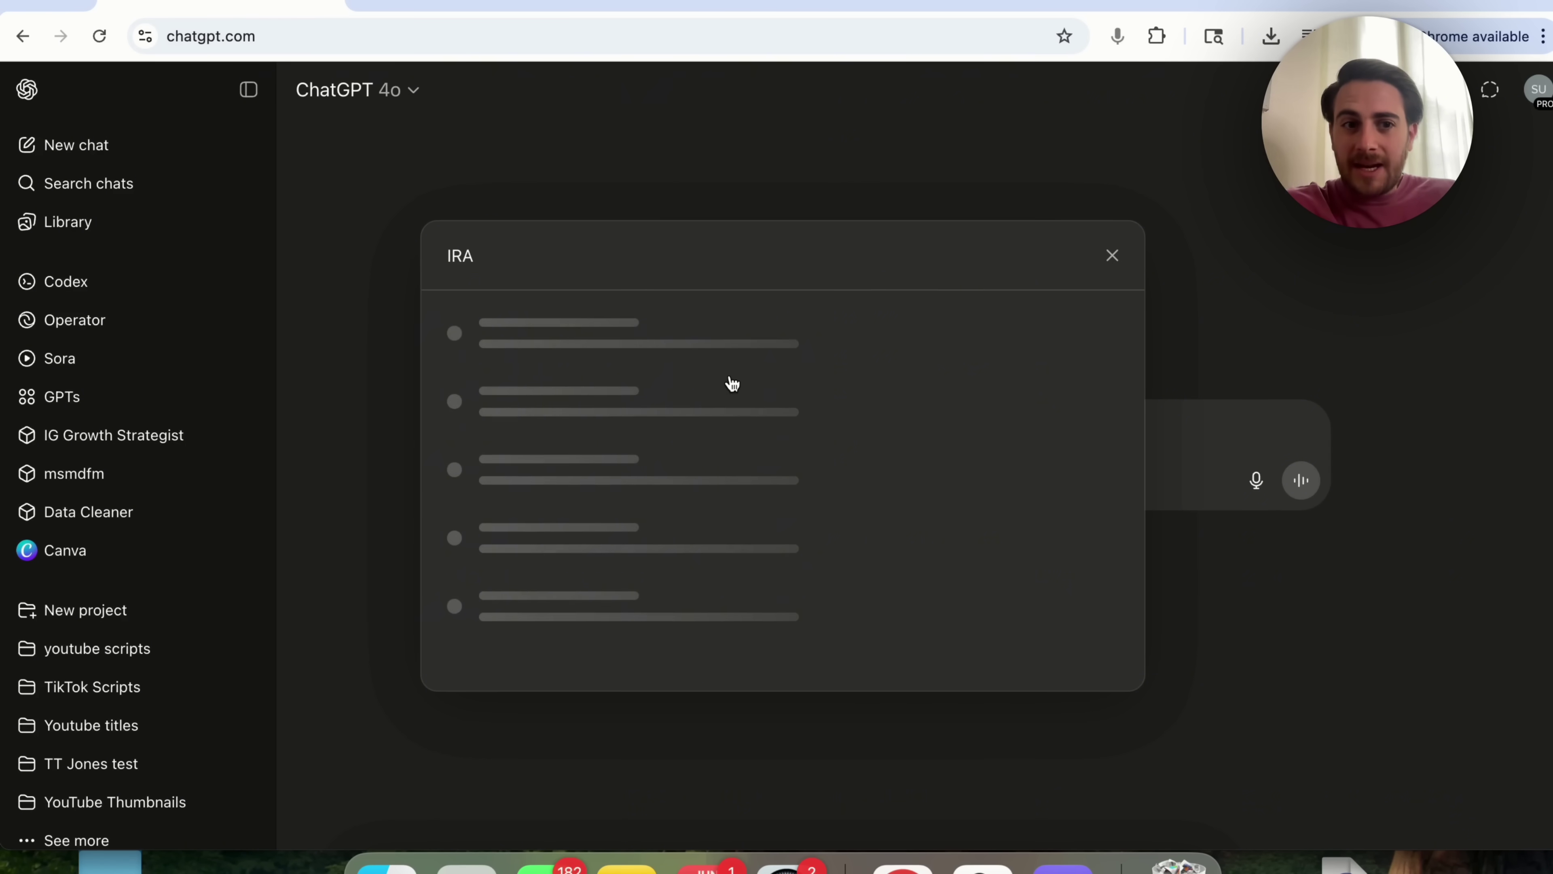
{"action": "left_click", "coordinate": [346, 374]}
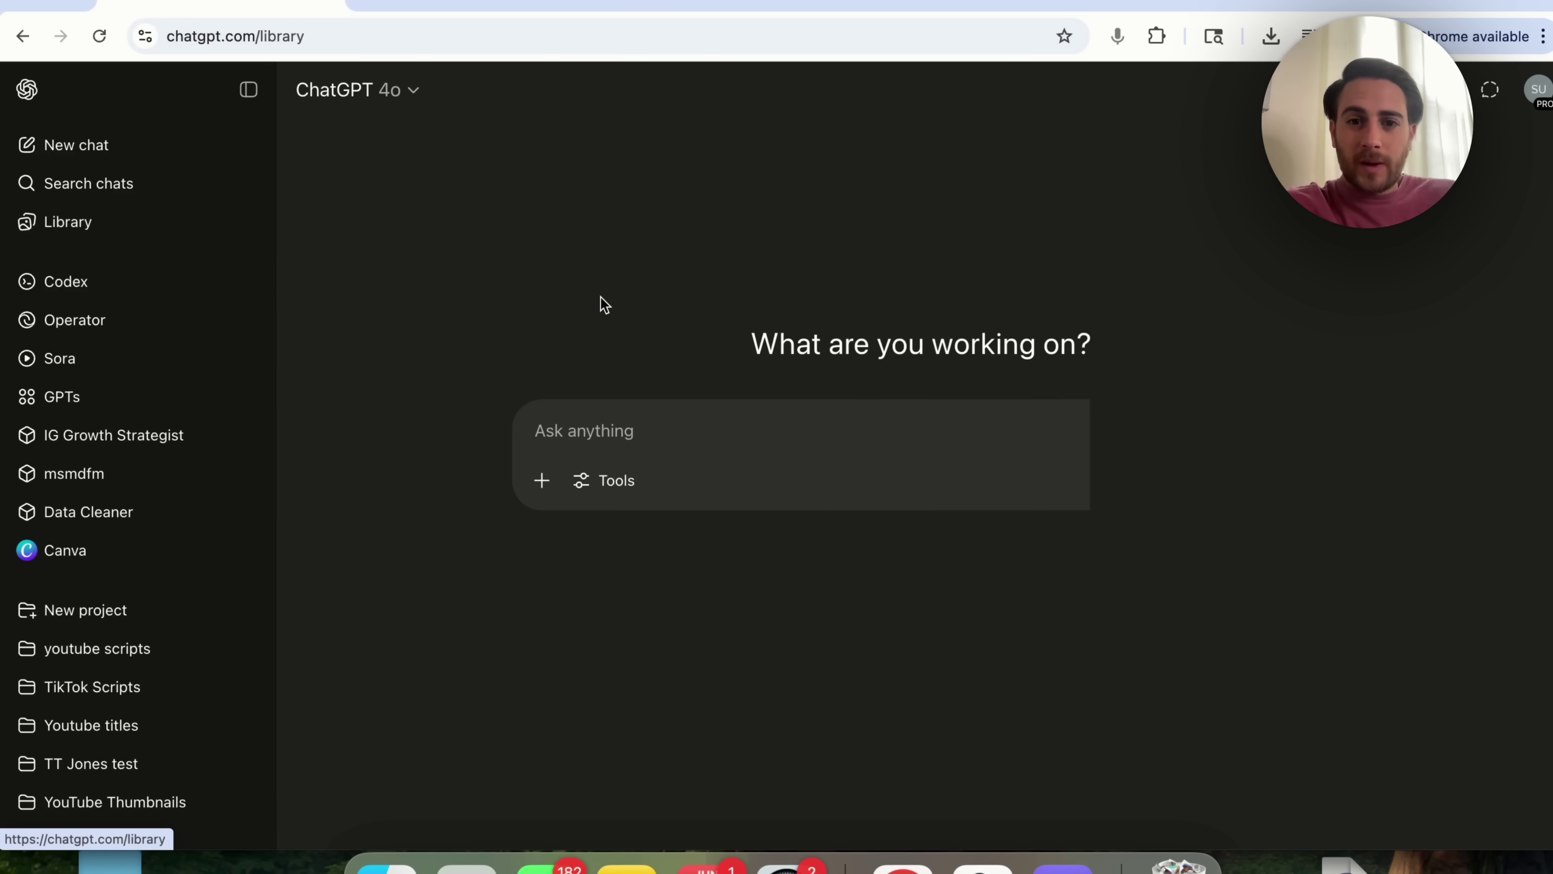
Step: Show the Library grid of generated images, such as the bolt logo and baseball players
{"action": "left_click", "coordinate": [139, 222]}
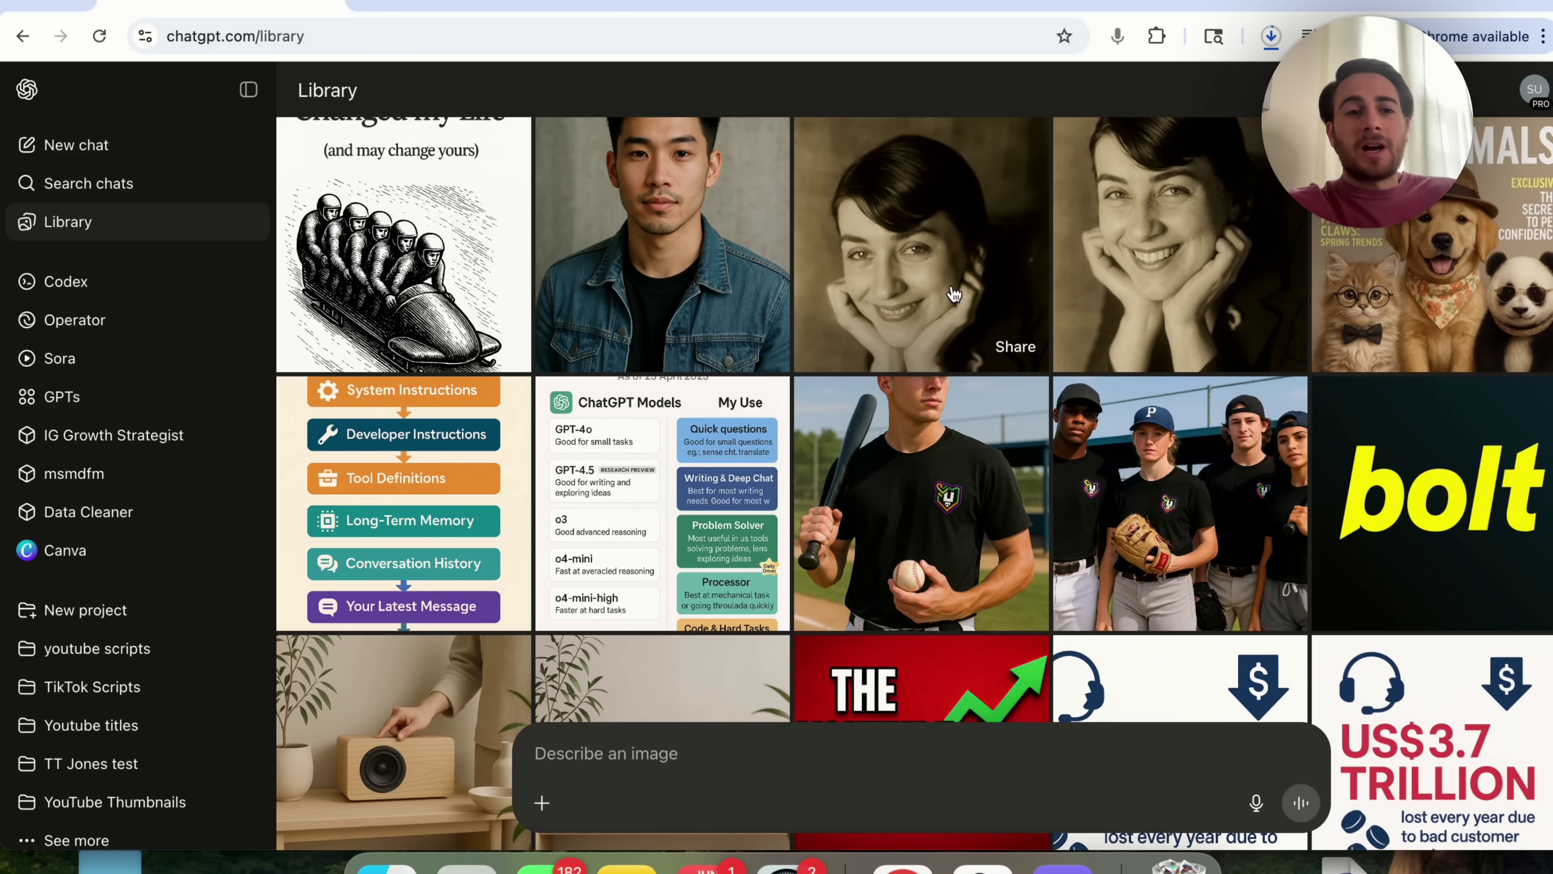
{"action": "scroll", "coordinate": [114, 667], "scroll_direction": "down", "scroll_amount": 15}
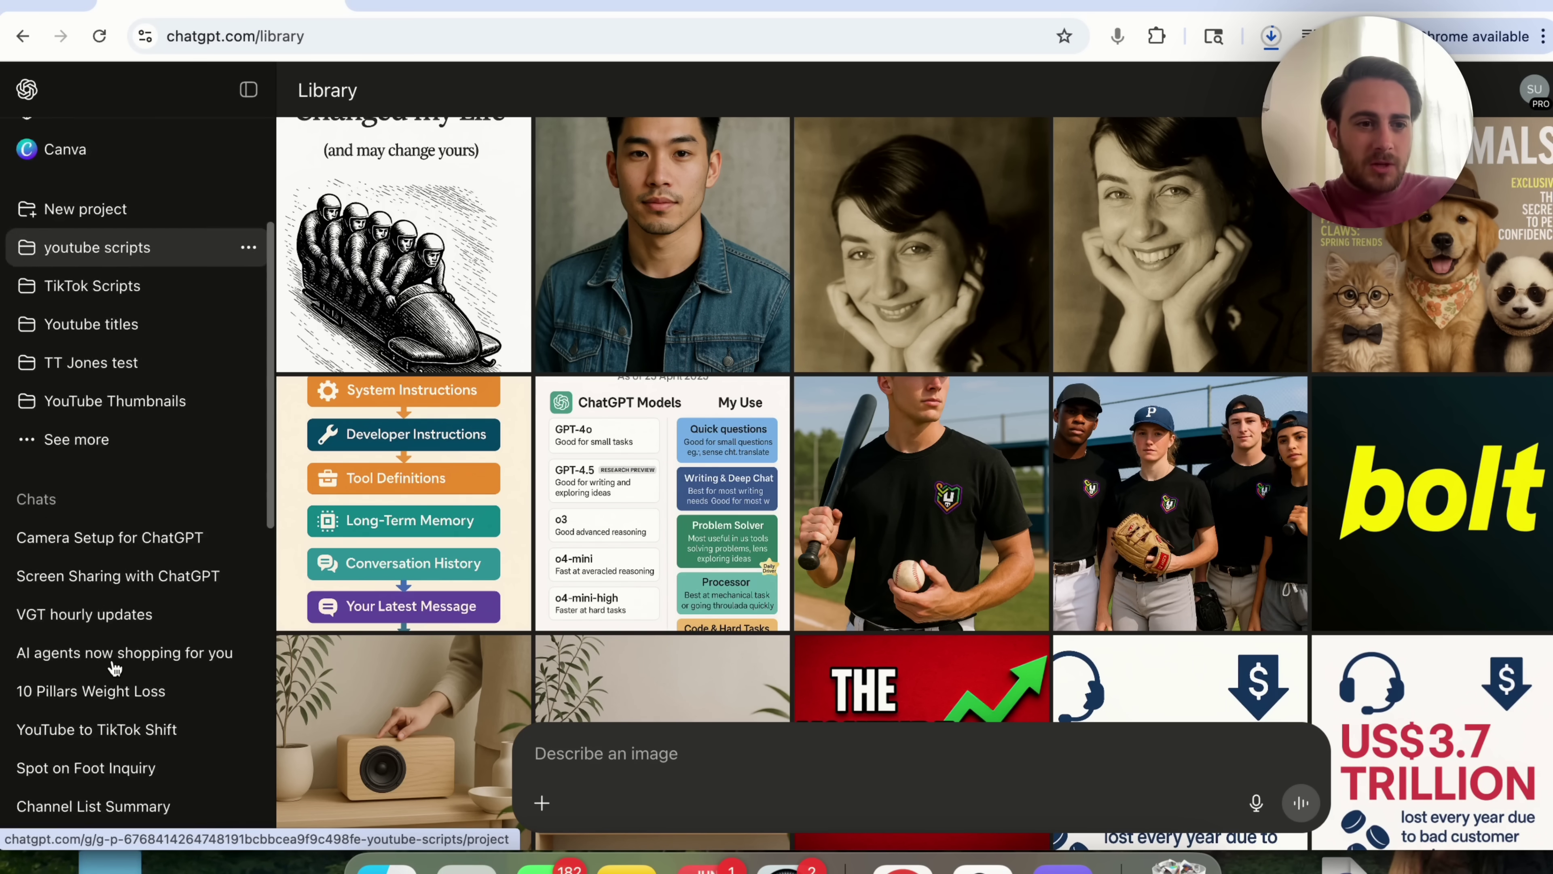
{"action": "scroll", "coordinate": [114, 667], "scroll_direction": "down", "scroll_amount": 3}
{"action": "scroll", "coordinate": [114, 667], "scroll_direction": "up", "scroll_amount": 12}
{"action": "scroll", "coordinate": [114, 667], "scroll_direction": "down", "scroll_amount": 18}
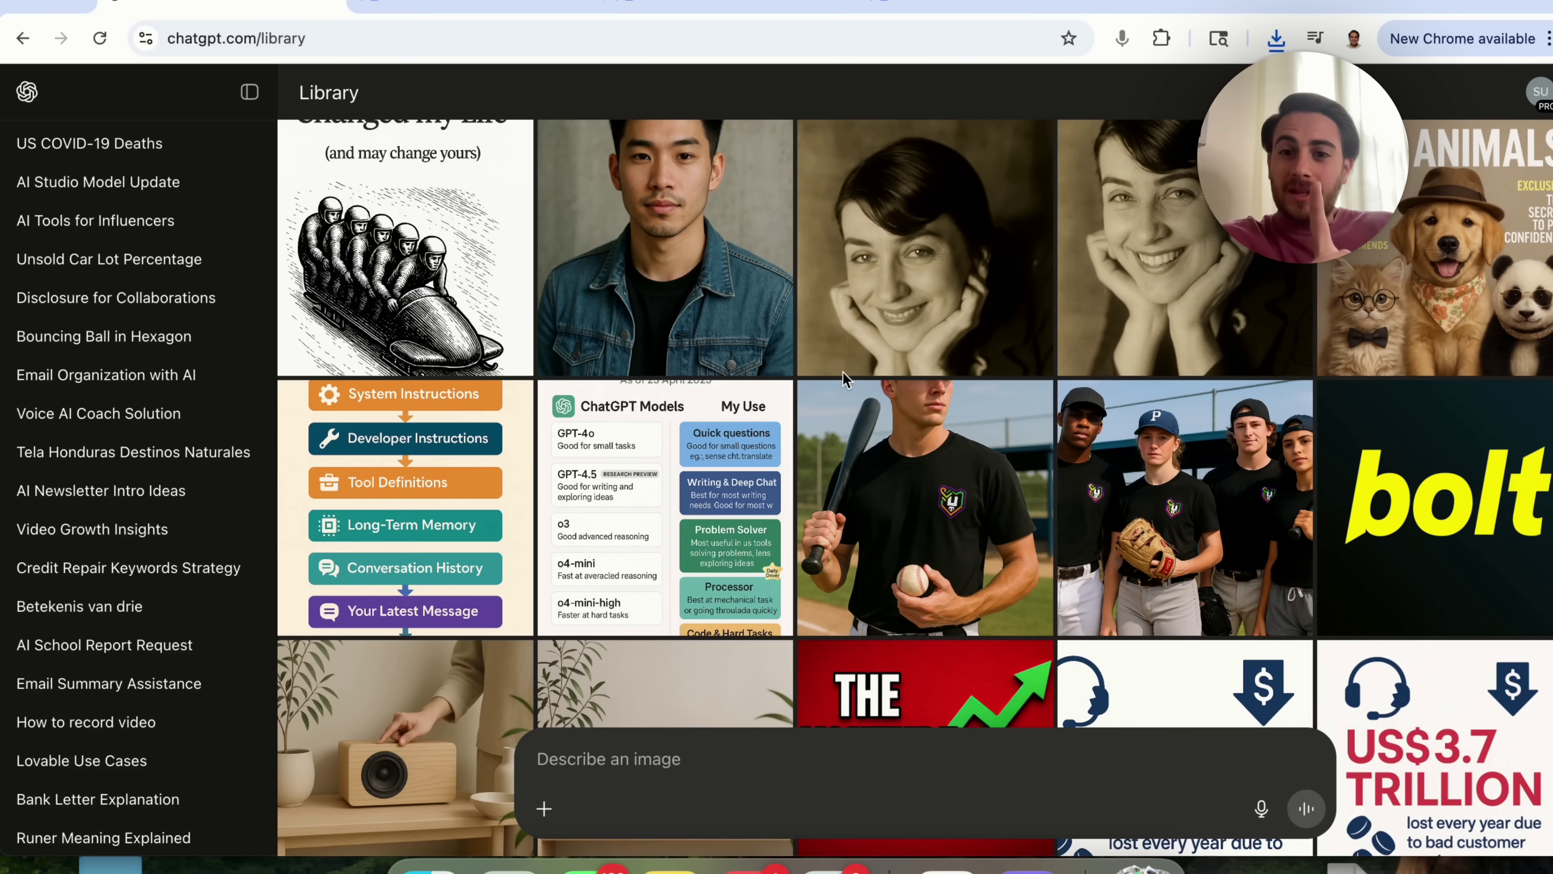
{"action": "scroll", "coordinate": [220, 331], "scroll_direction": "up", "scroll_amount": 18}
{"action": "scroll", "coordinate": [220, 336], "scroll_direction": "up", "scroll_amount": 8}
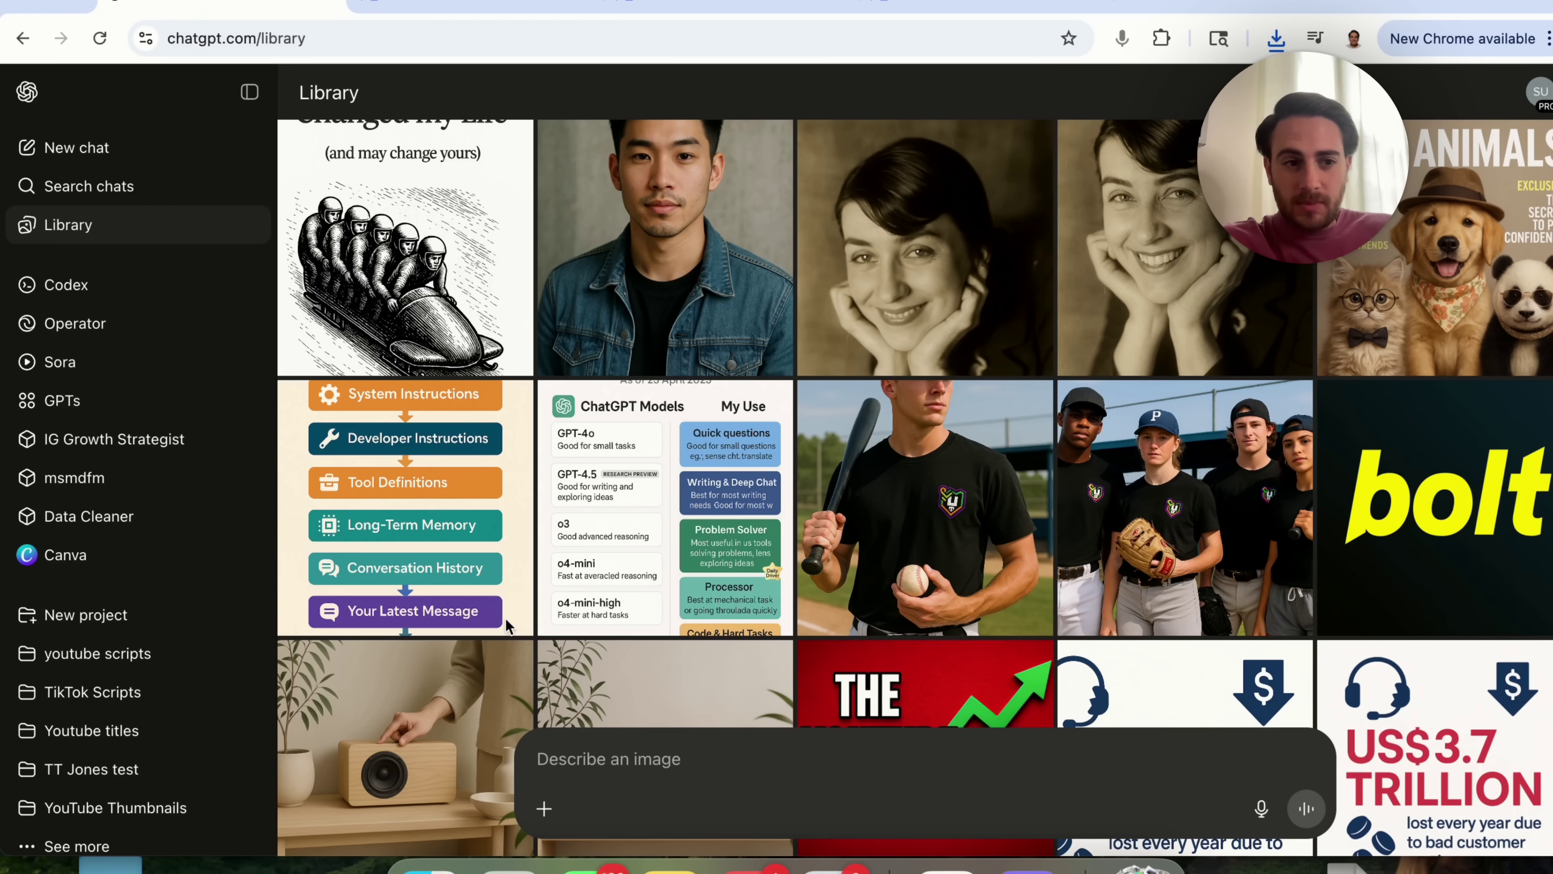
Step: Start a new chat with the Create an image tool selected, then launch Sora in a new tab
{"action": "left_click", "coordinate": [107, 156]}
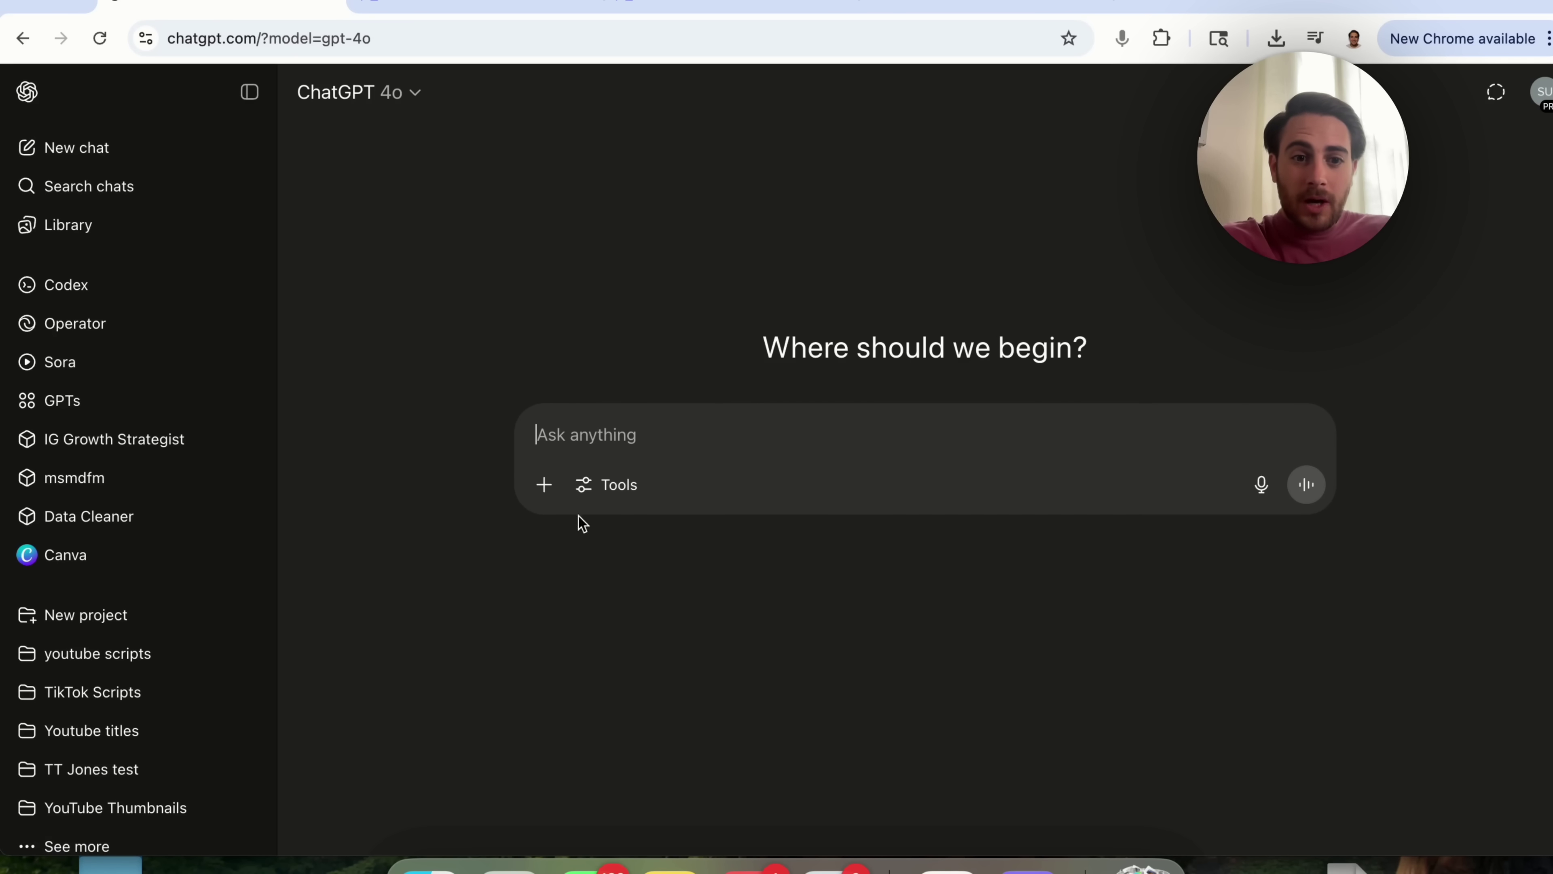
{"action": "left_click", "coordinate": [619, 501]}
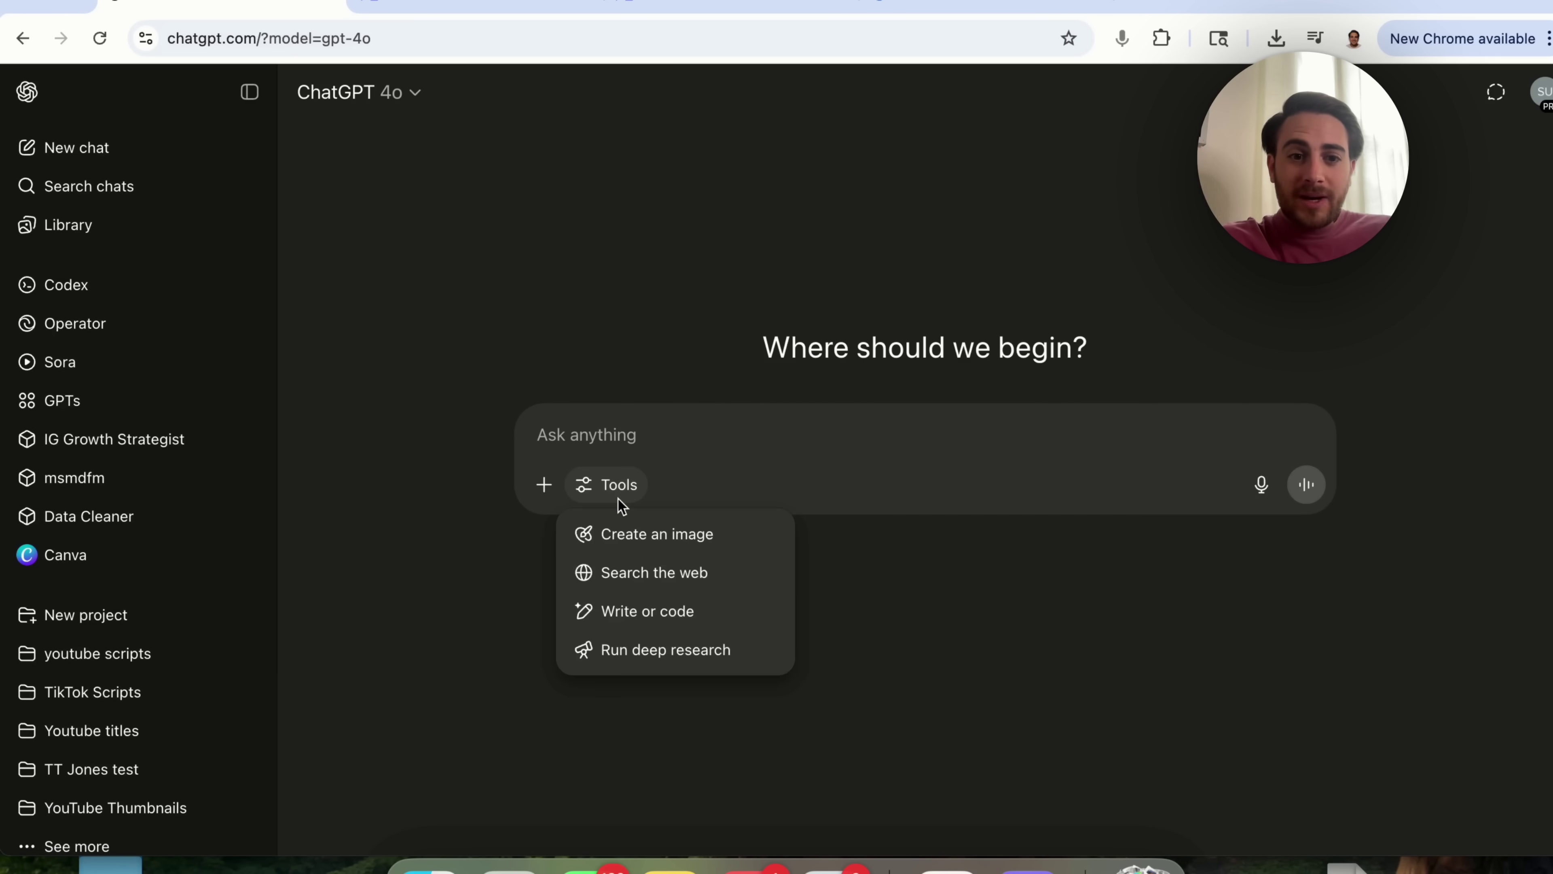
{"action": "left_click", "coordinate": [638, 534]}
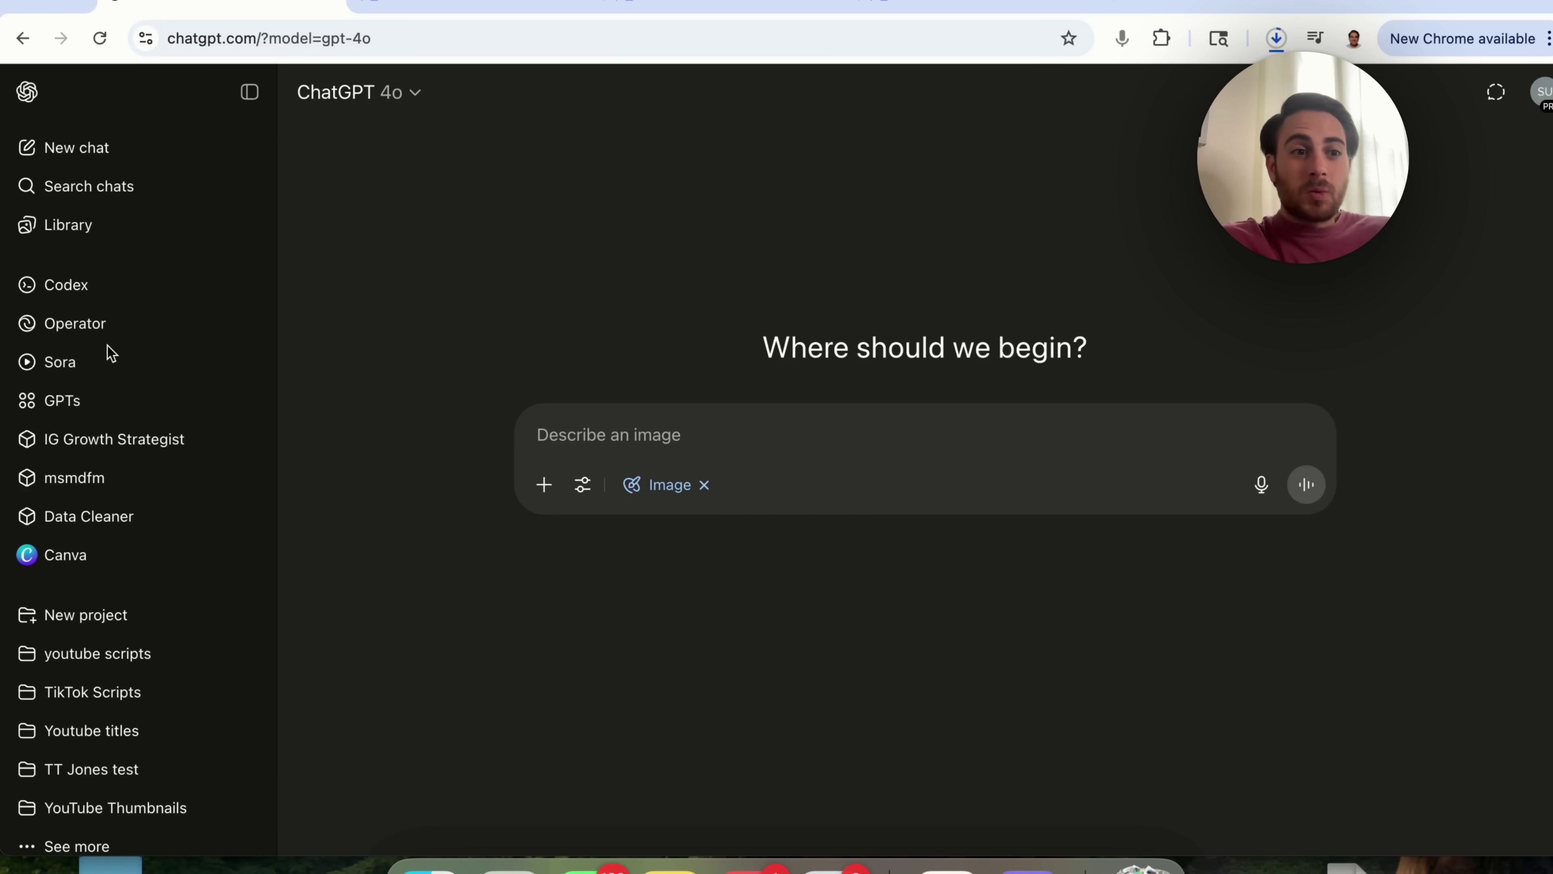
{"action": "left_click", "coordinate": [84, 366]}
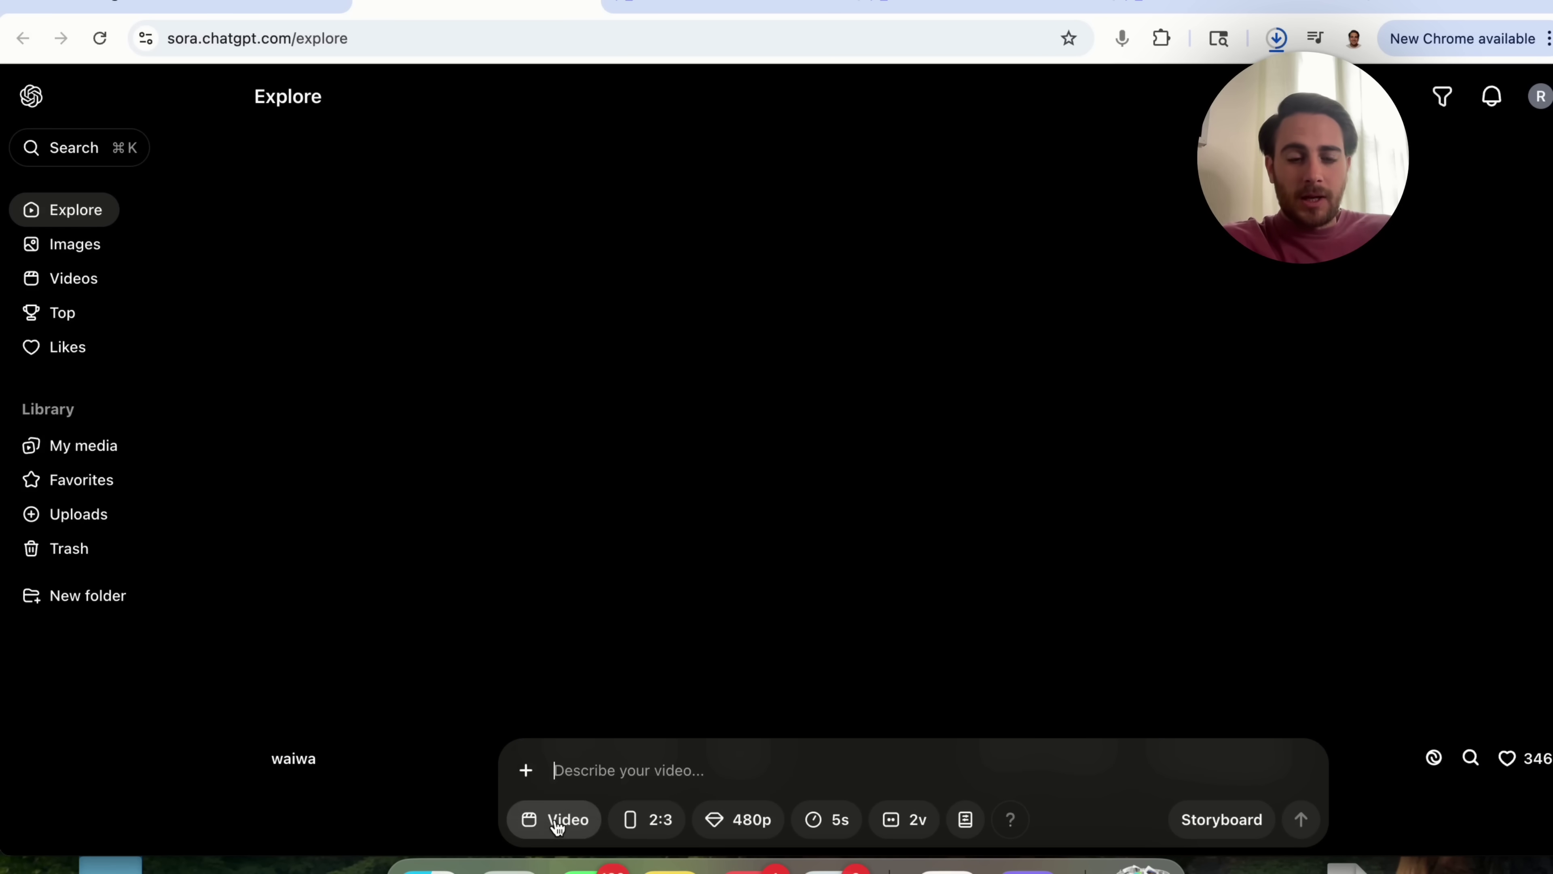
Step: Check the image/video, aspect ratio (2:3), resolution and duration (5s) menus without changing them
{"action": "left_click", "coordinate": [555, 819]}
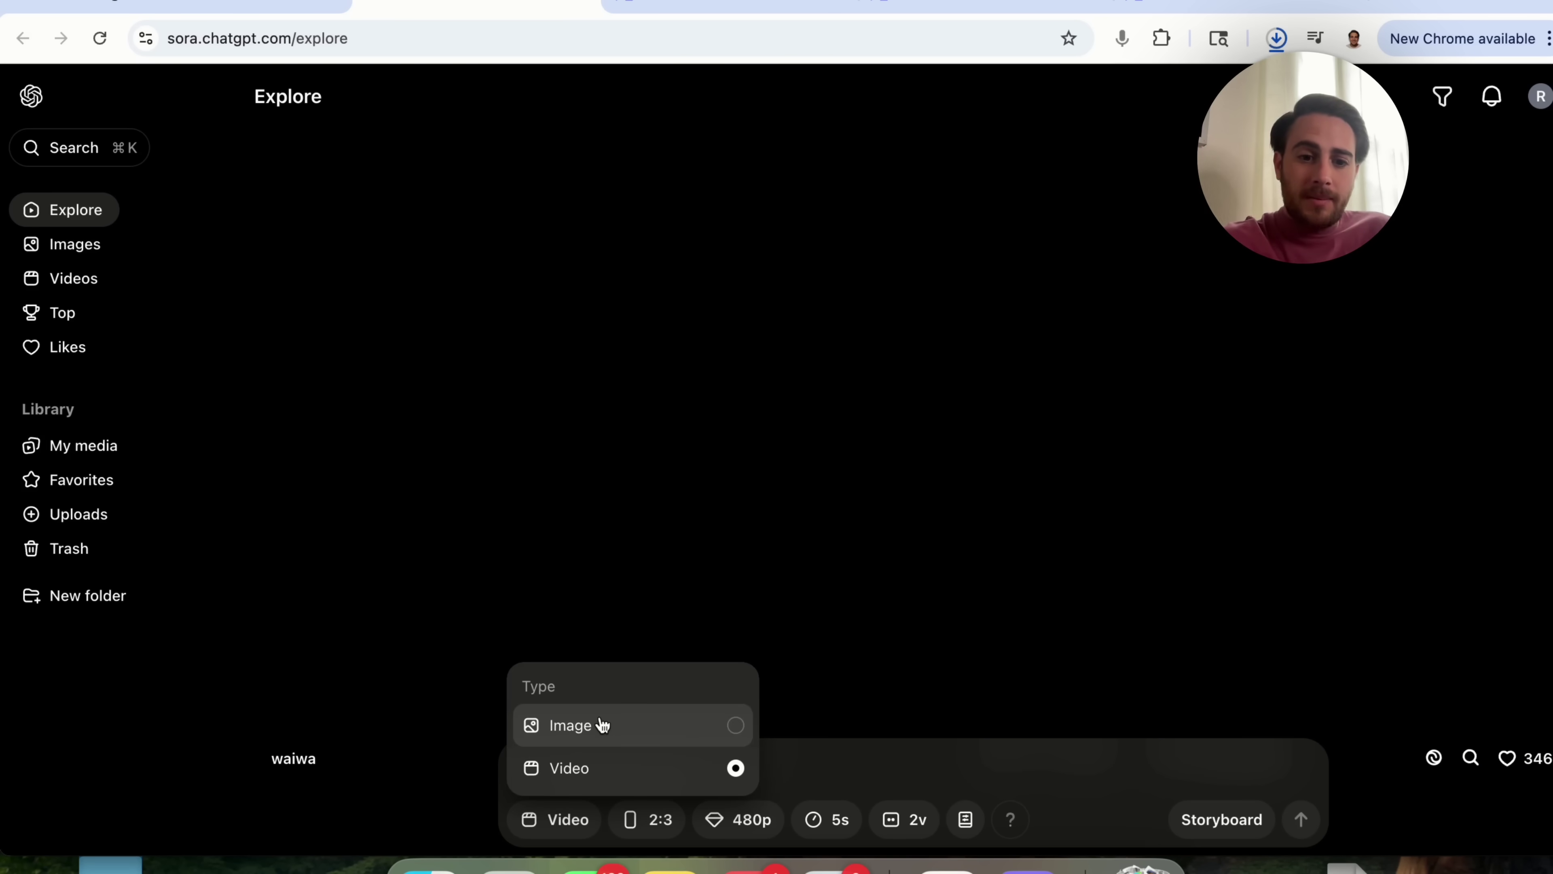
{"action": "left_click", "coordinate": [805, 772]}
{"action": "left_click", "coordinate": [647, 819]}
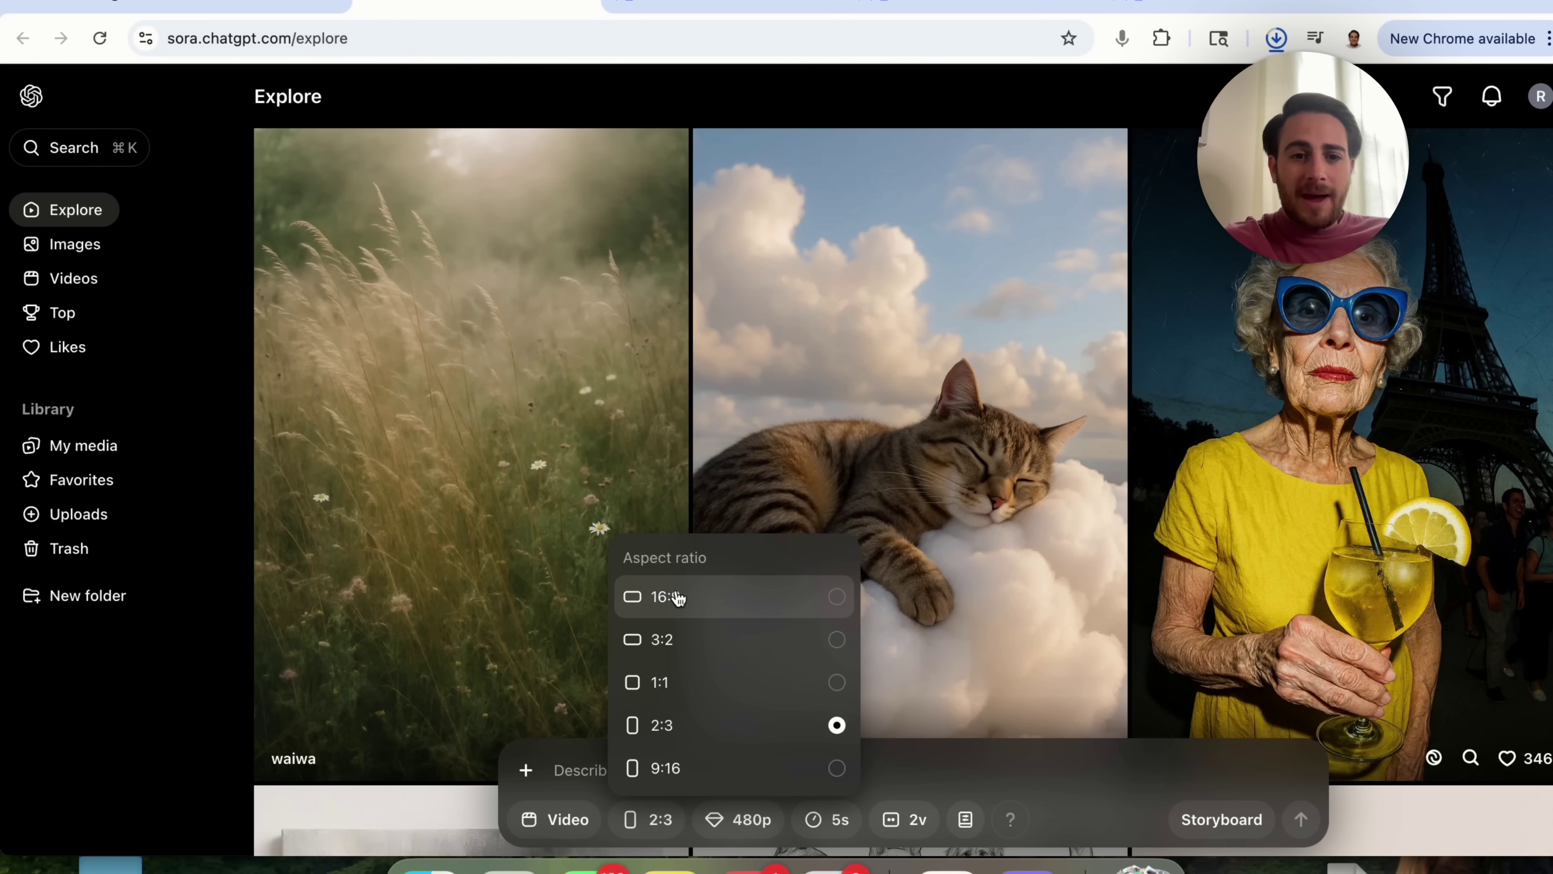
{"action": "left_click", "coordinate": [740, 833]}
{"action": "left_click", "coordinate": [740, 833]}
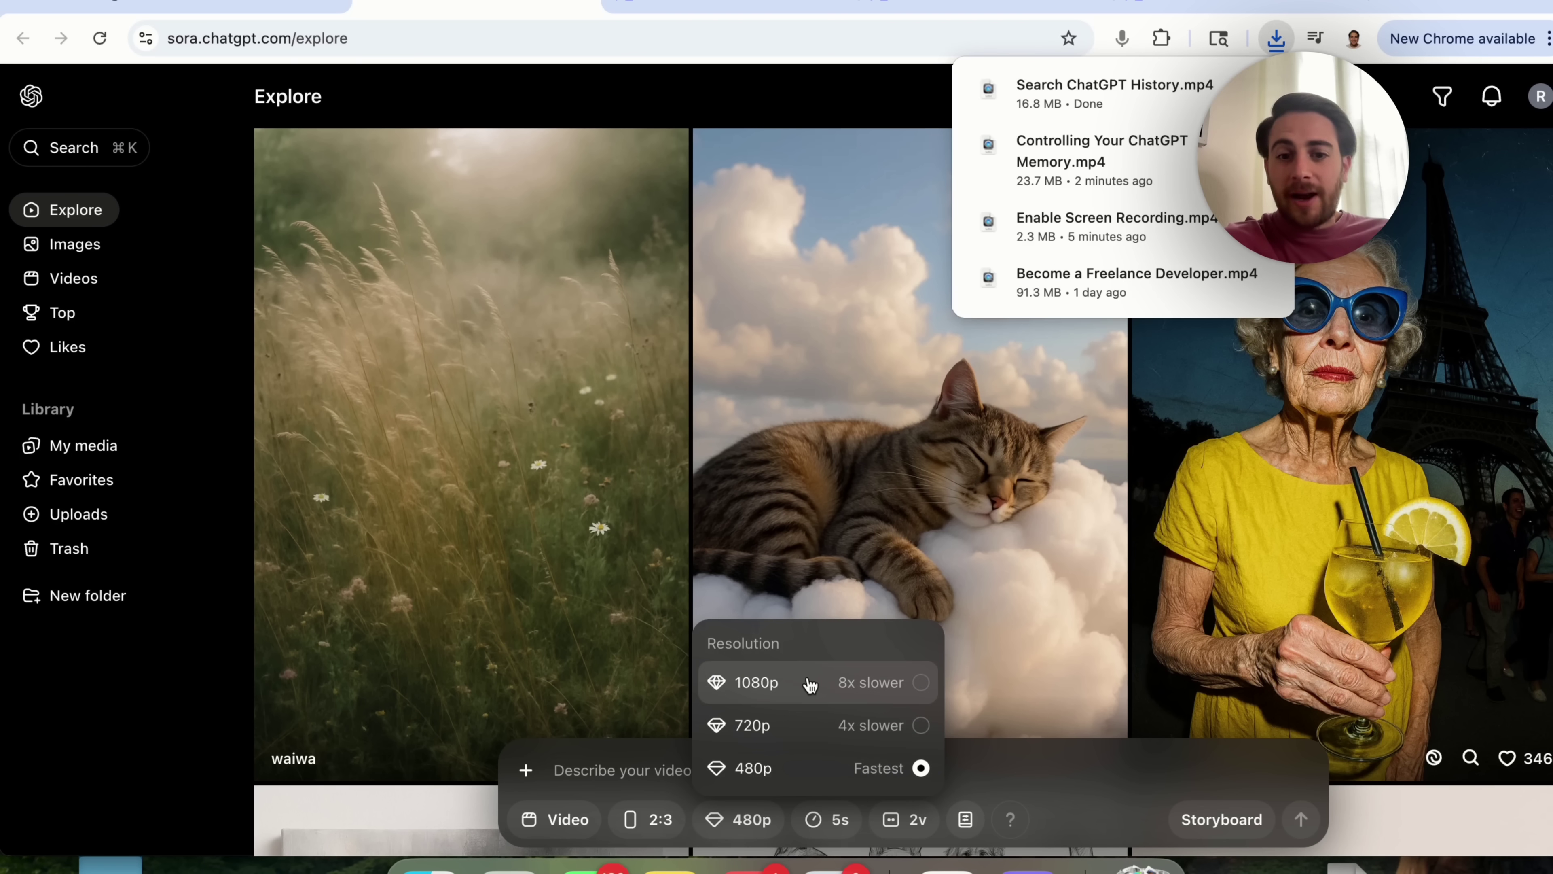
{"action": "left_click", "coordinate": [803, 546]}
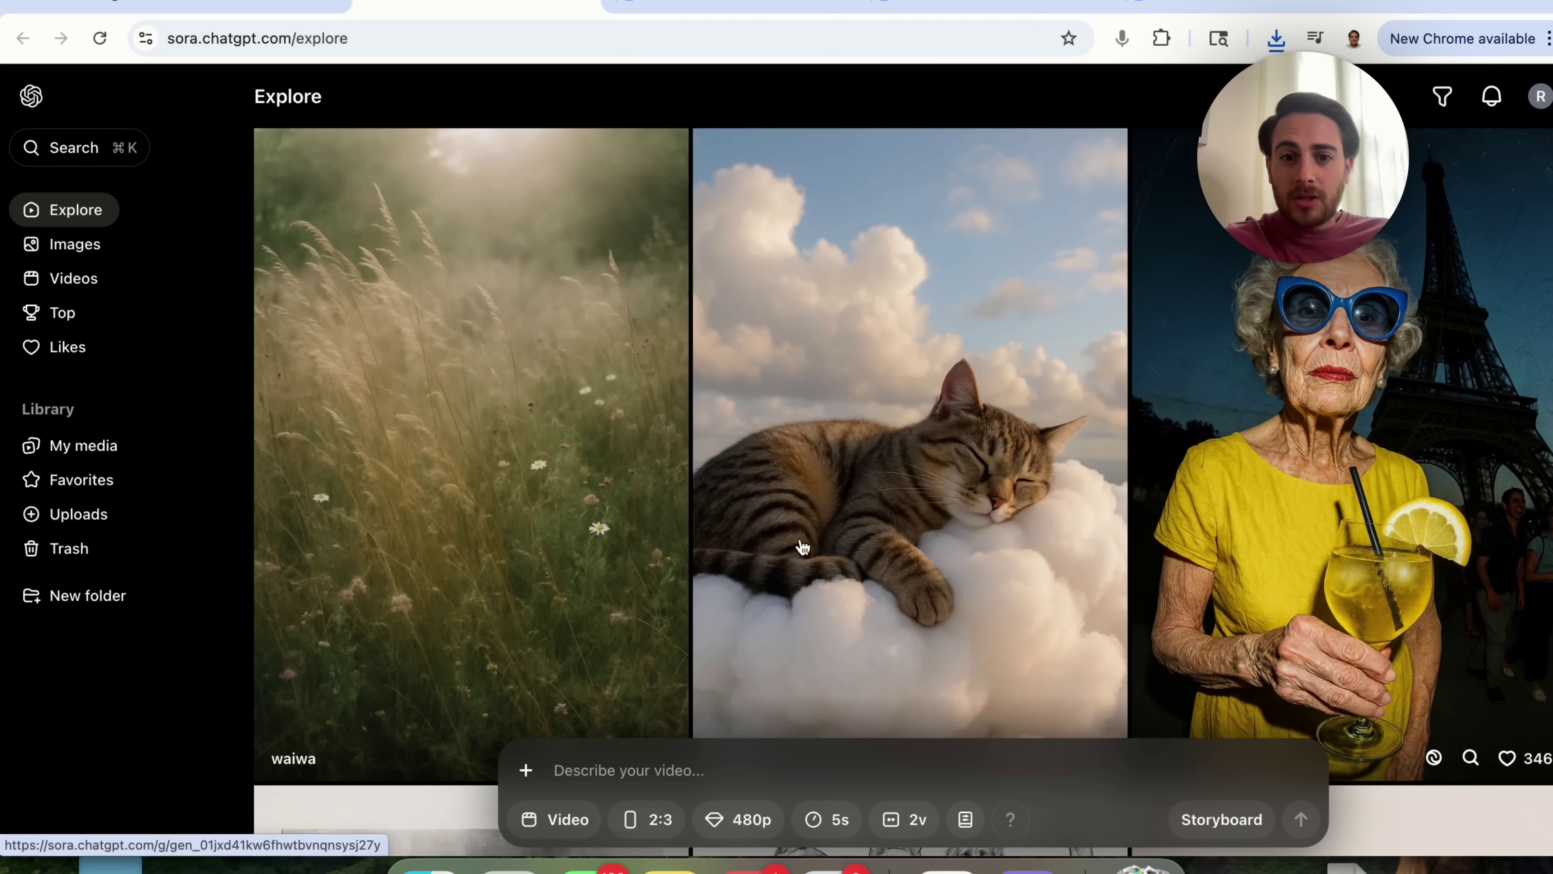
{"action": "left_click", "coordinate": [825, 817]}
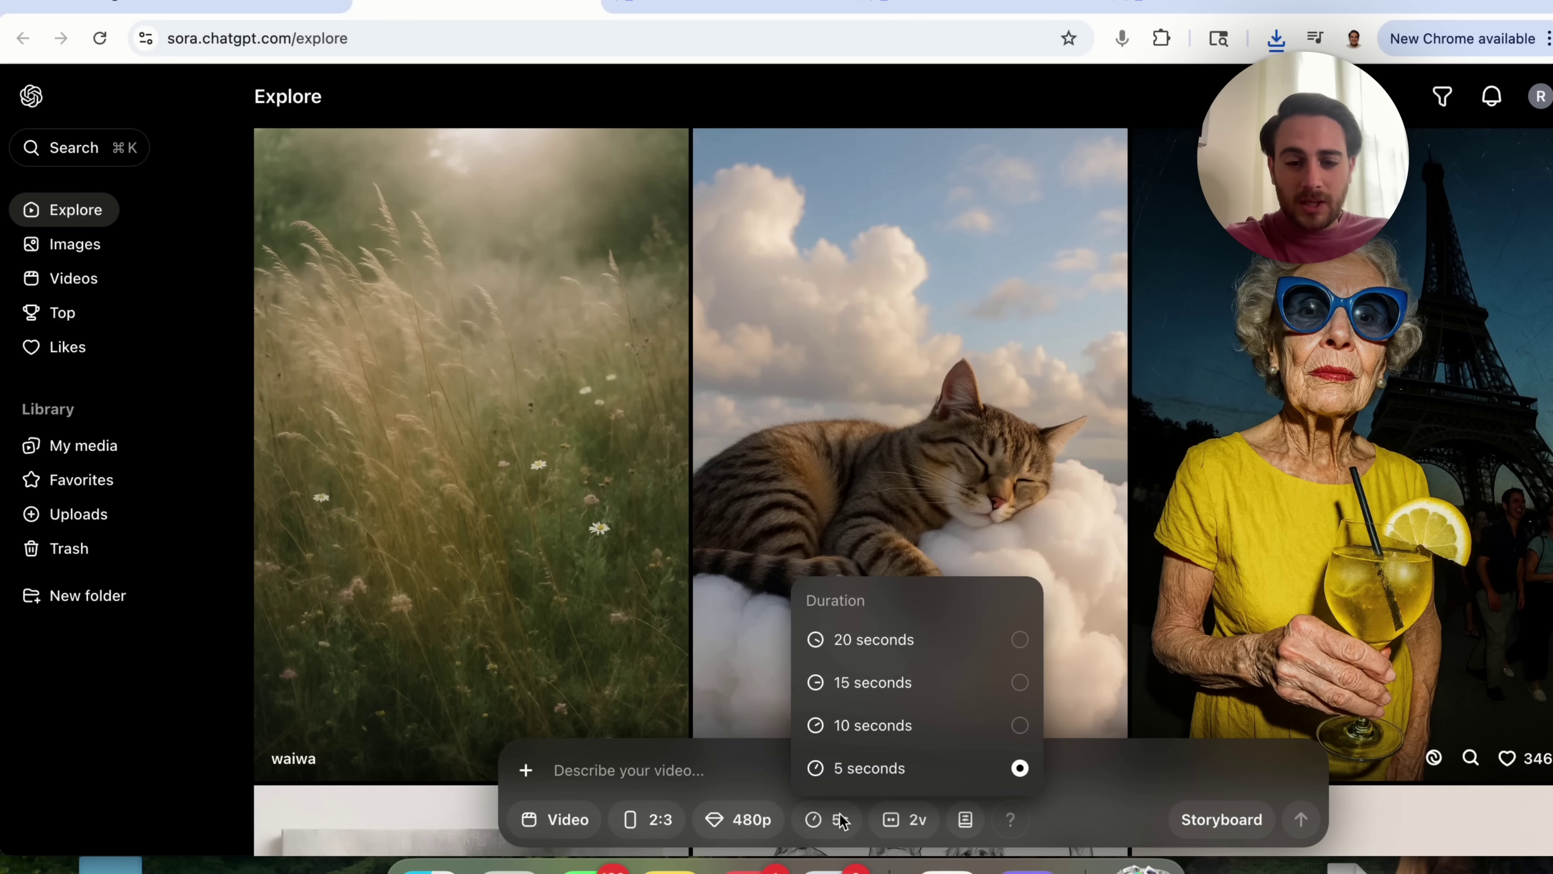
{"action": "left_click", "coordinate": [902, 765]}
Step: Check the variations and style presets (kept at None), then open the Storyboard editor
{"action": "left_click", "coordinate": [902, 819]}
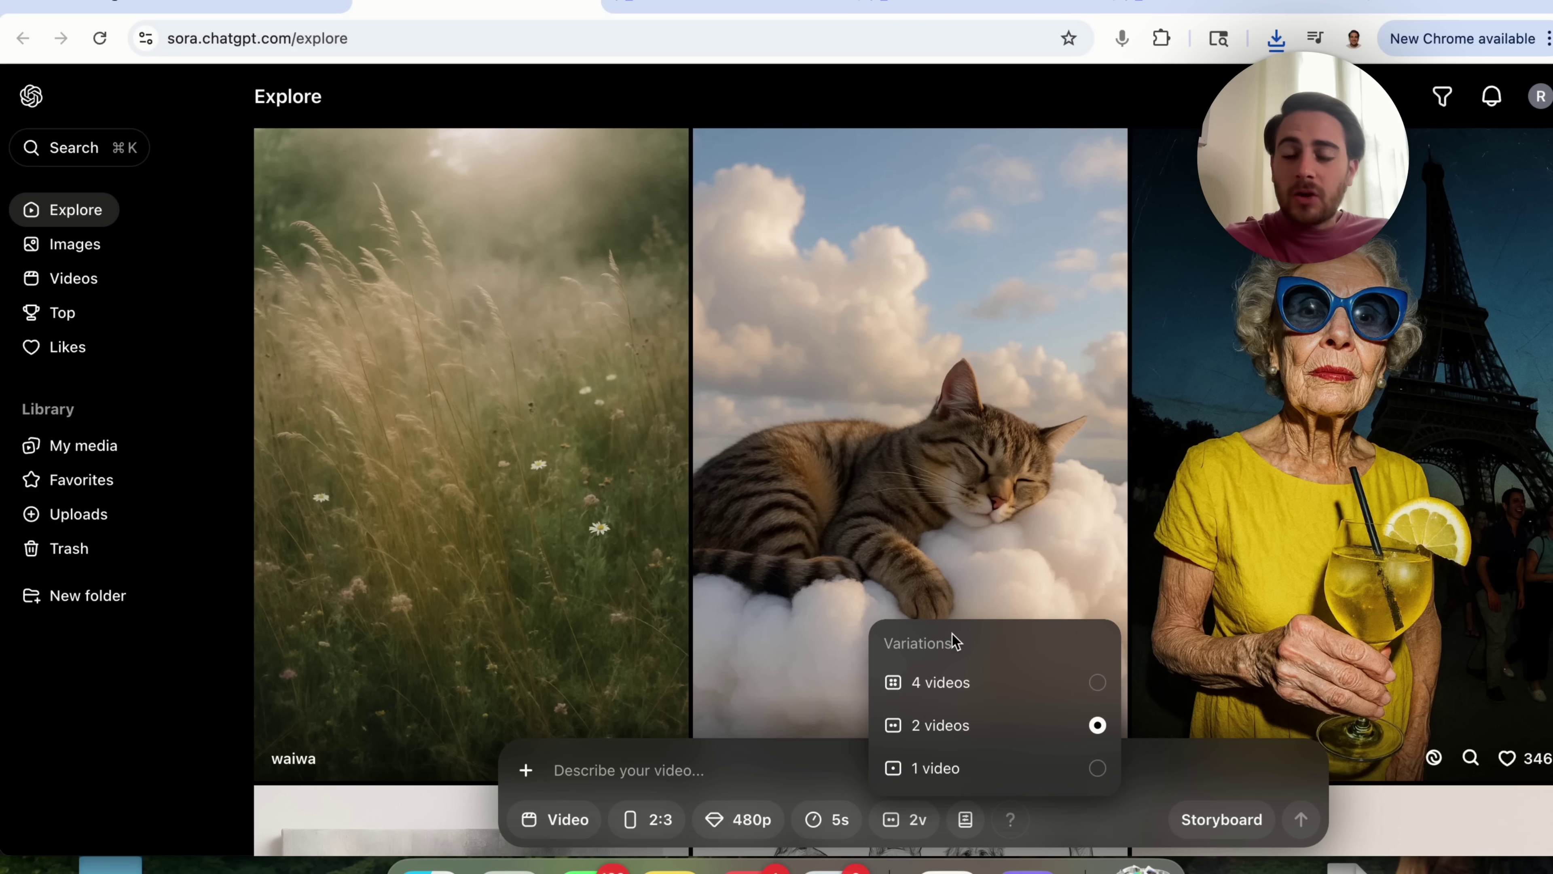
{"action": "left_click", "coordinate": [965, 820]}
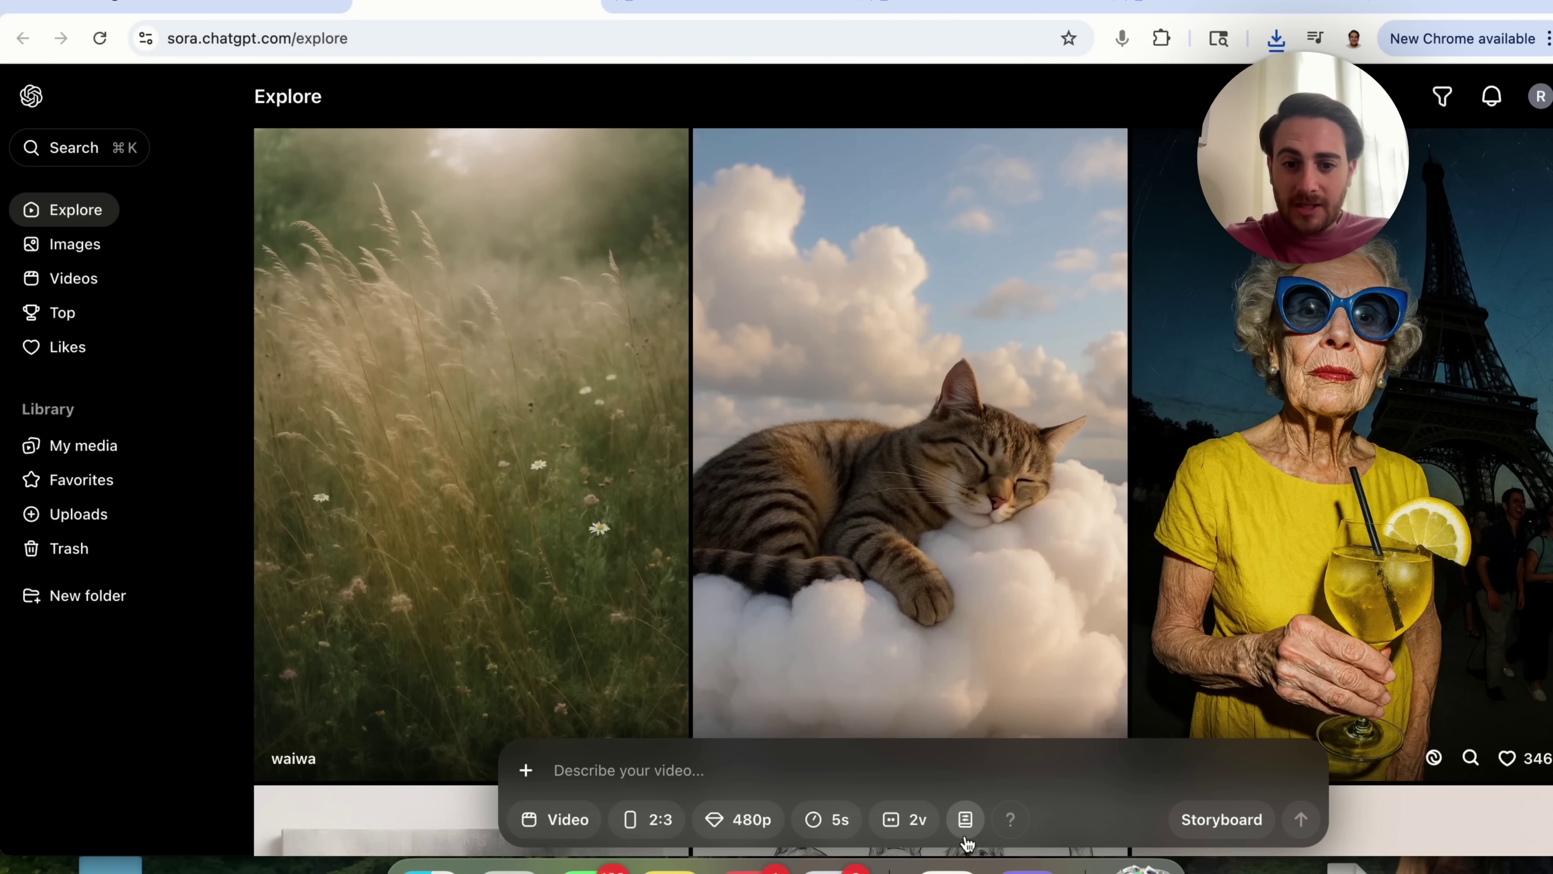
{"action": "left_click", "coordinate": [966, 821]}
{"action": "scroll", "coordinate": [1013, 656], "scroll_direction": "down", "scroll_amount": 1}
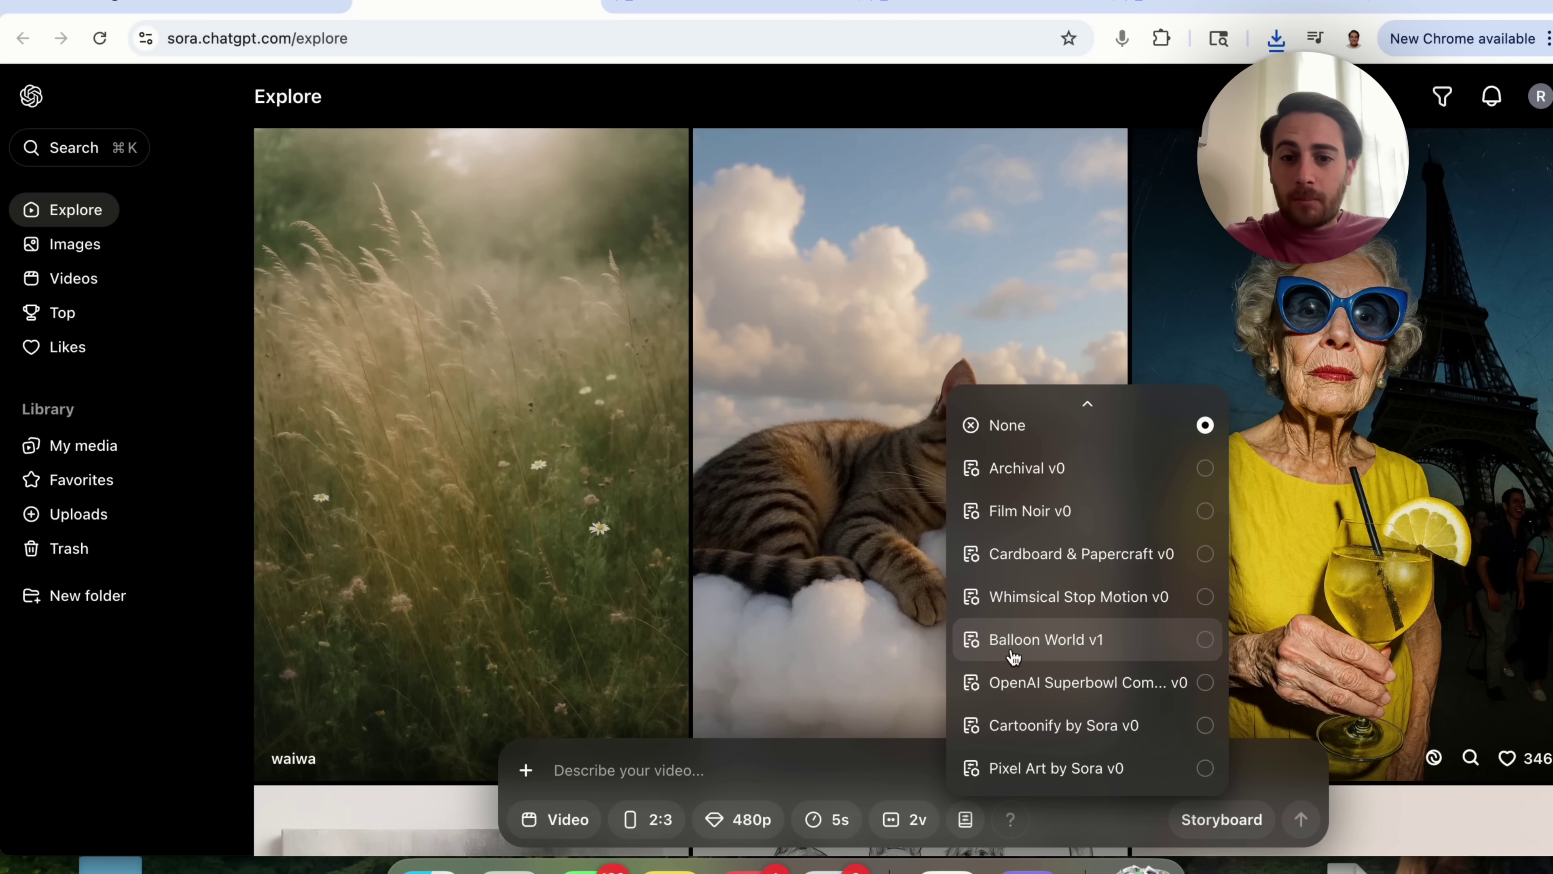
{"action": "left_click", "coordinate": [893, 783]}
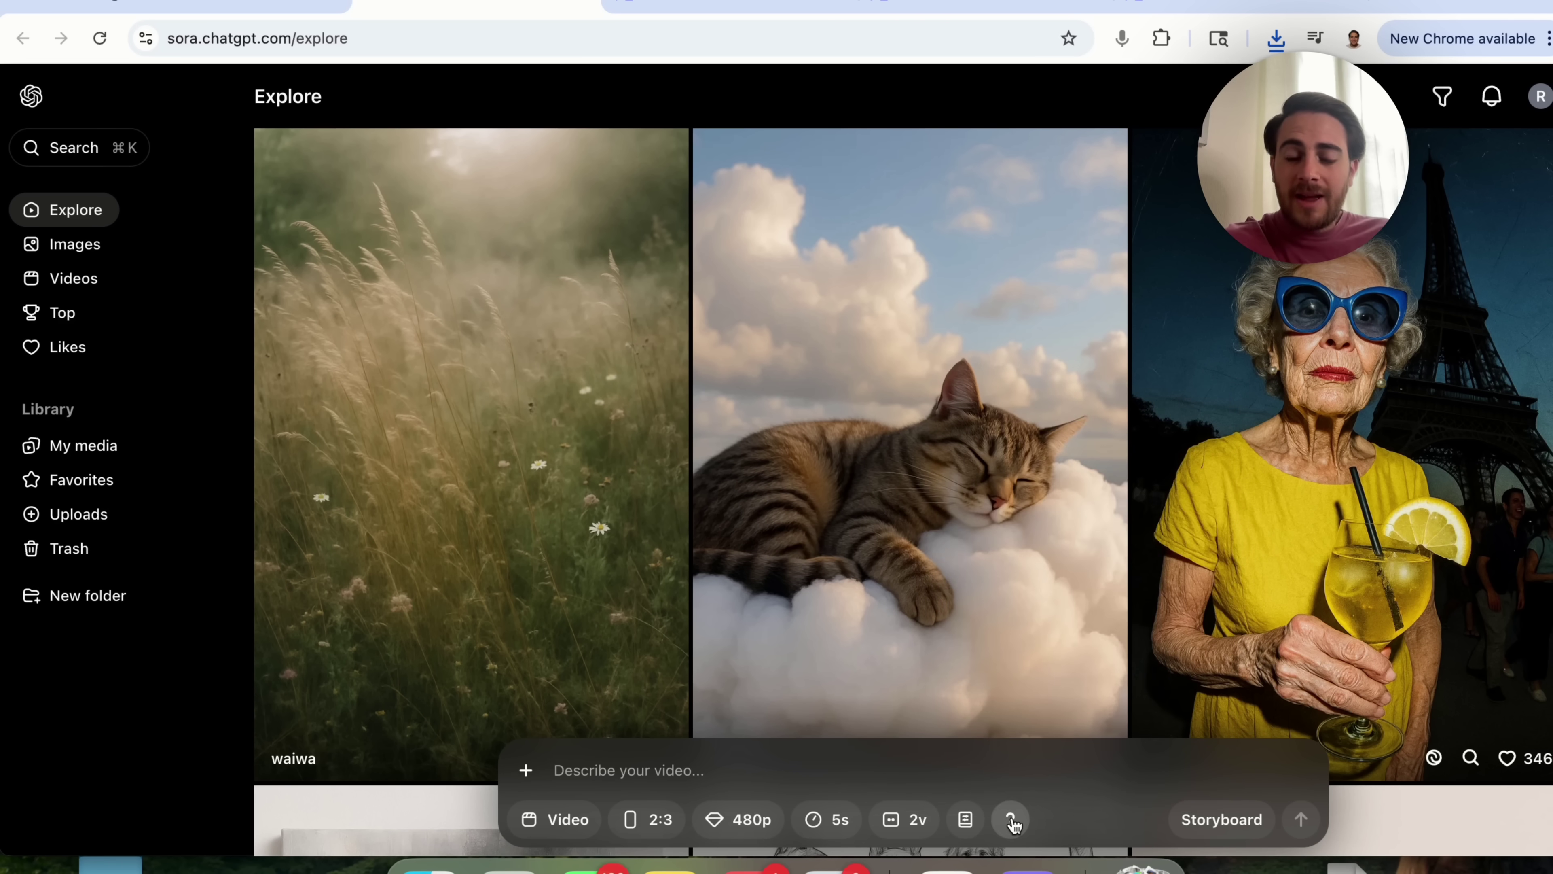
{"action": "mouse_move", "coordinate": [1013, 822]}
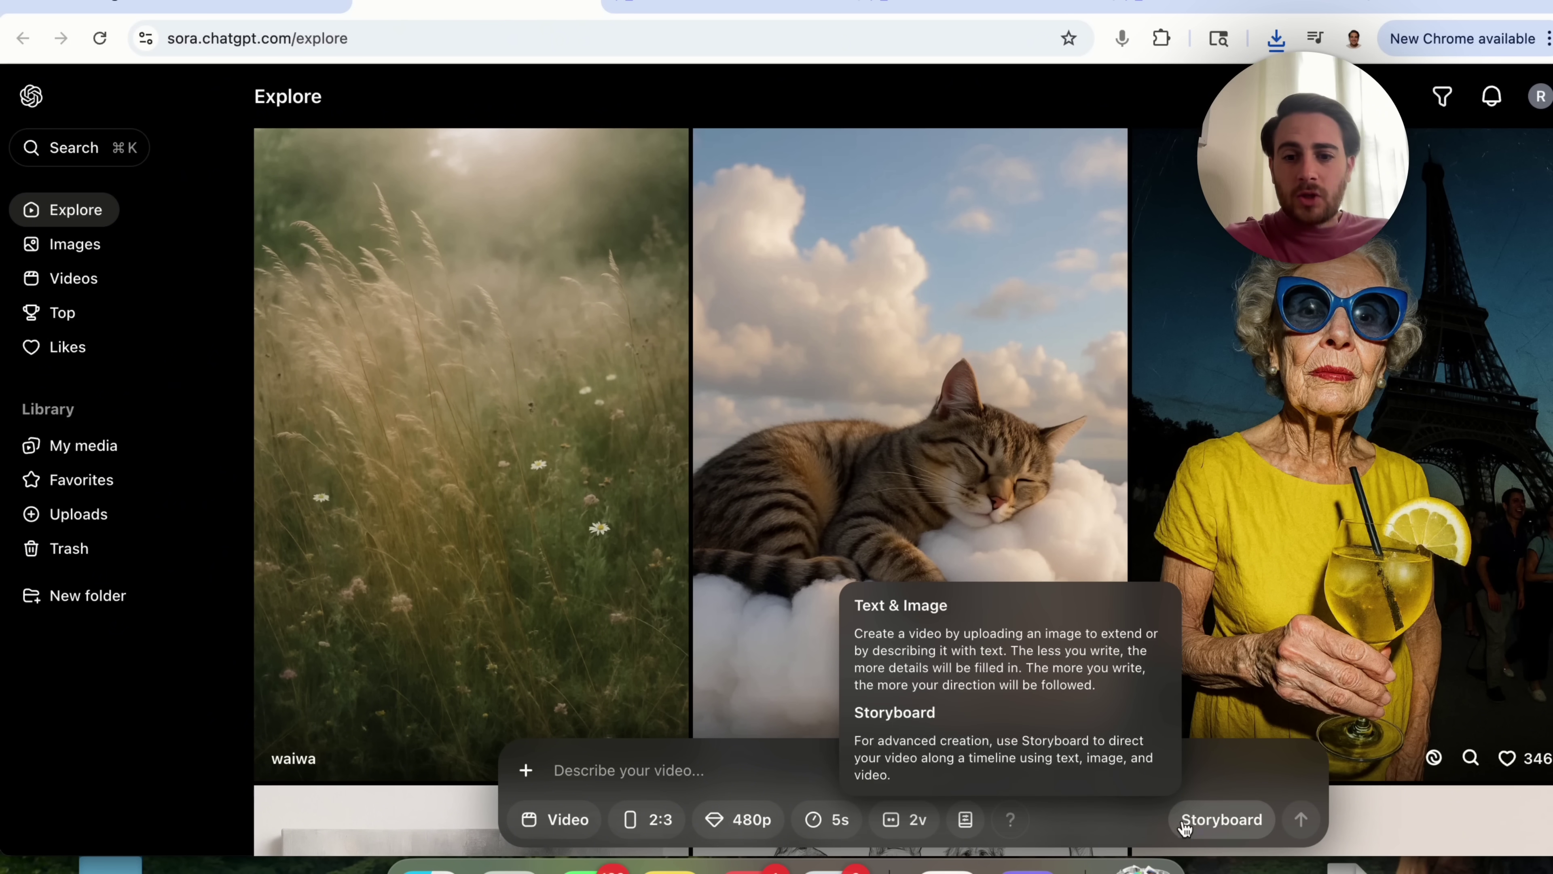
{"action": "left_click", "coordinate": [1207, 828]}
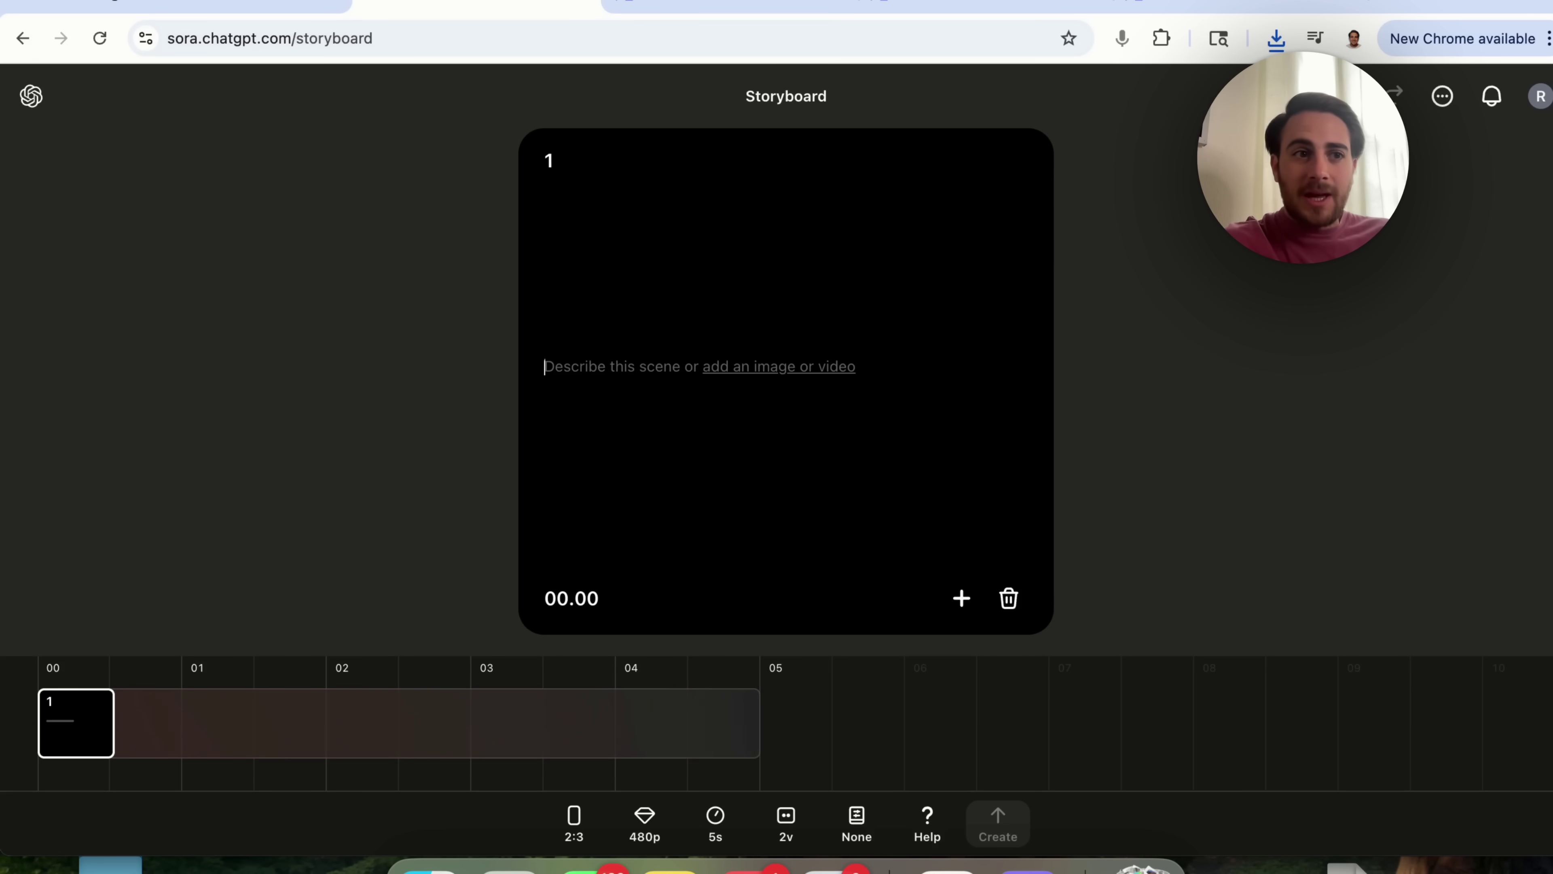
Step: Filter the Explore feed to Images, then Videos, heart the flying-pig video, and view Likes
{"action": "left_click", "coordinate": [23, 38]}
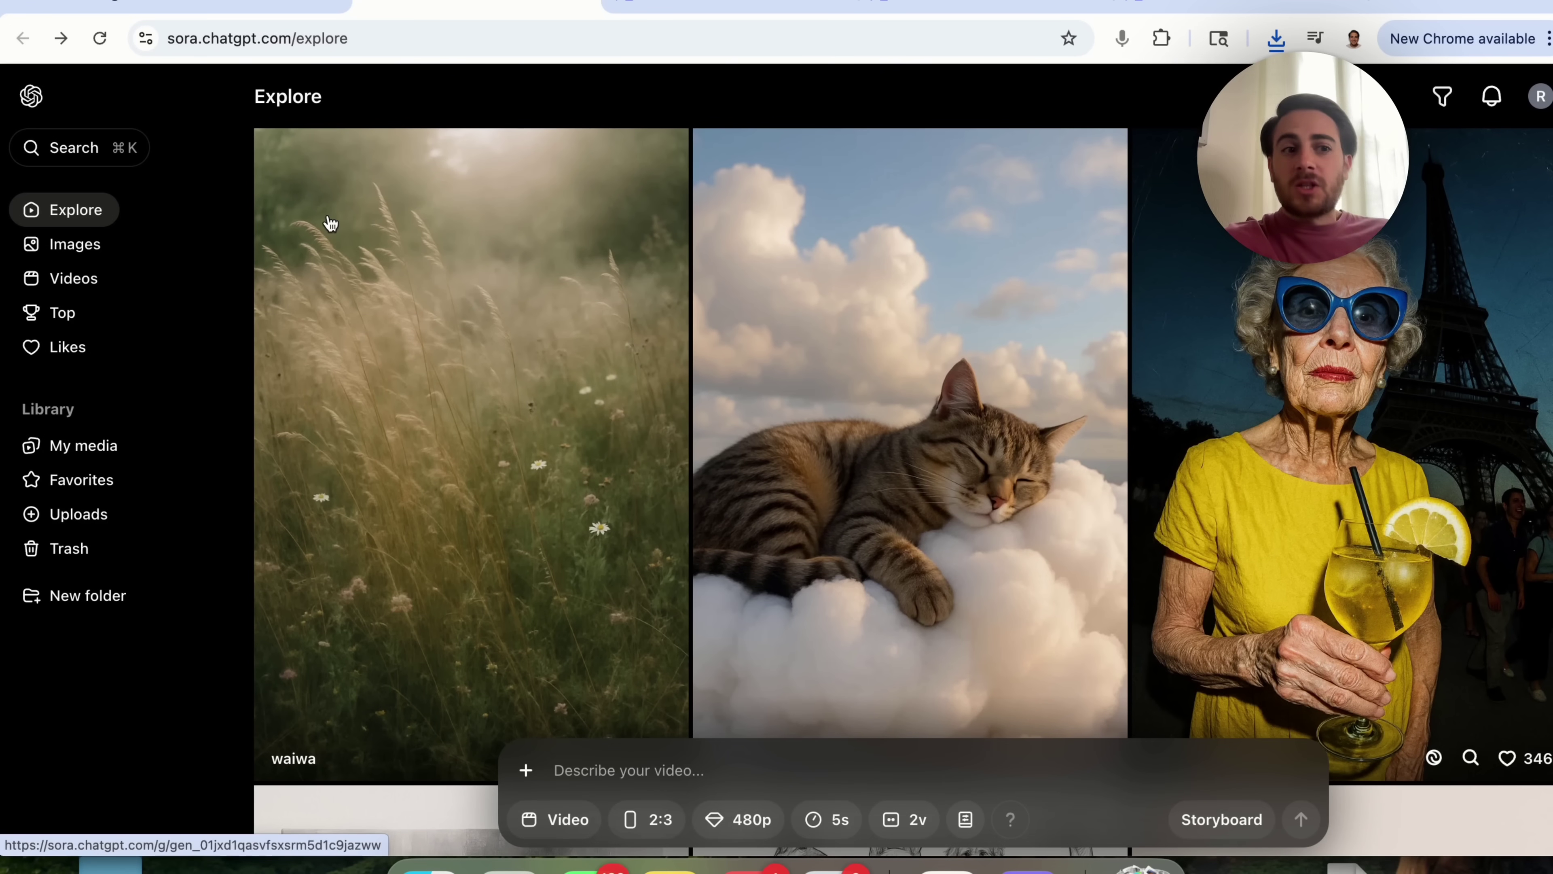
{"action": "left_click", "coordinate": [85, 249]}
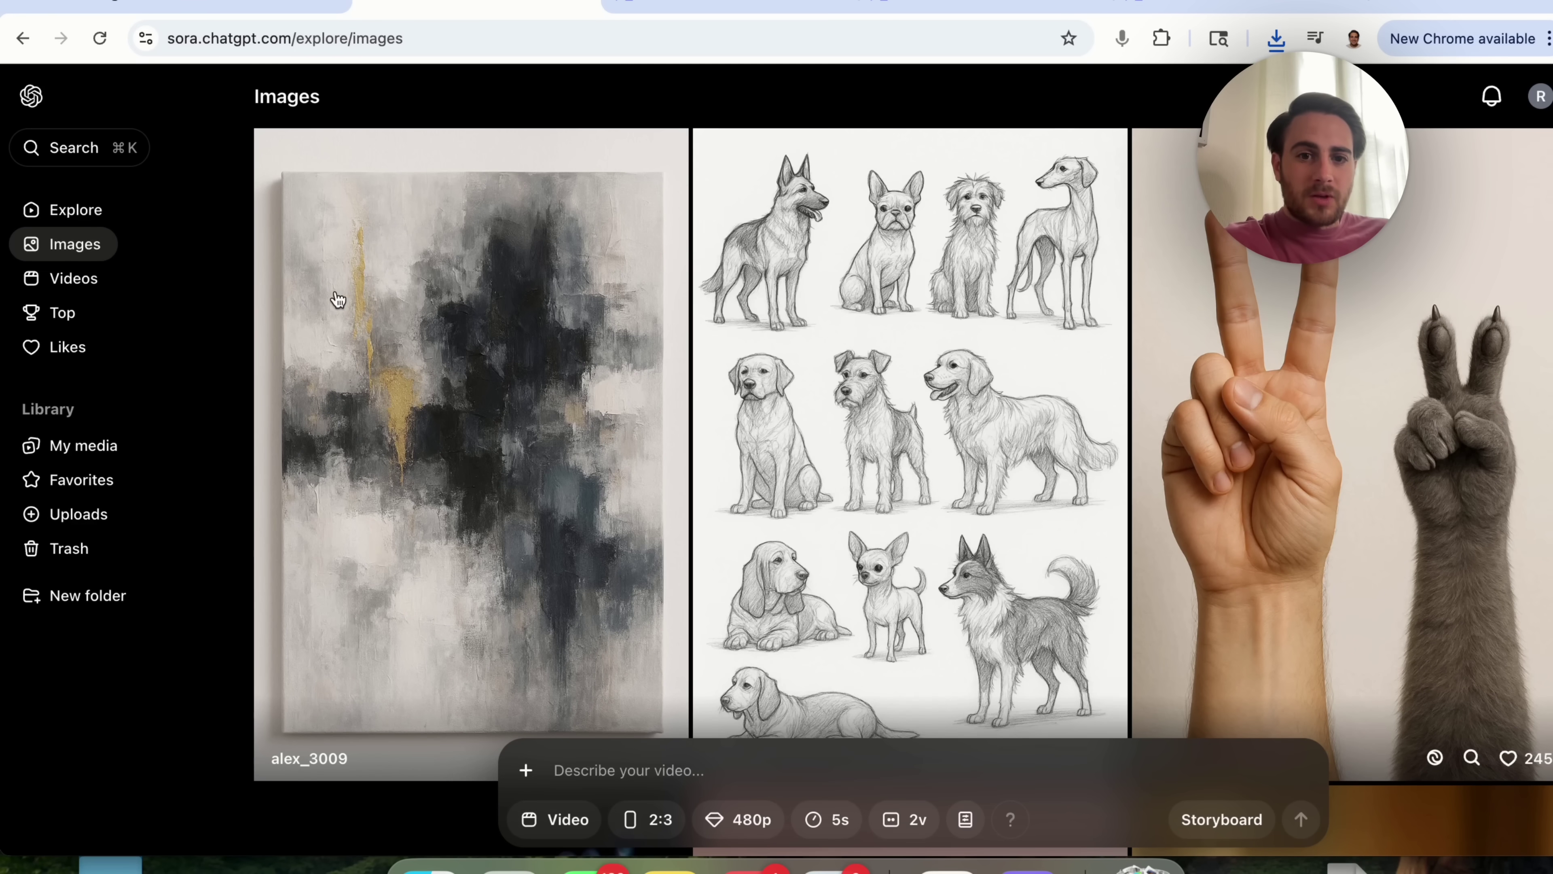
{"action": "left_click", "coordinate": [114, 280]}
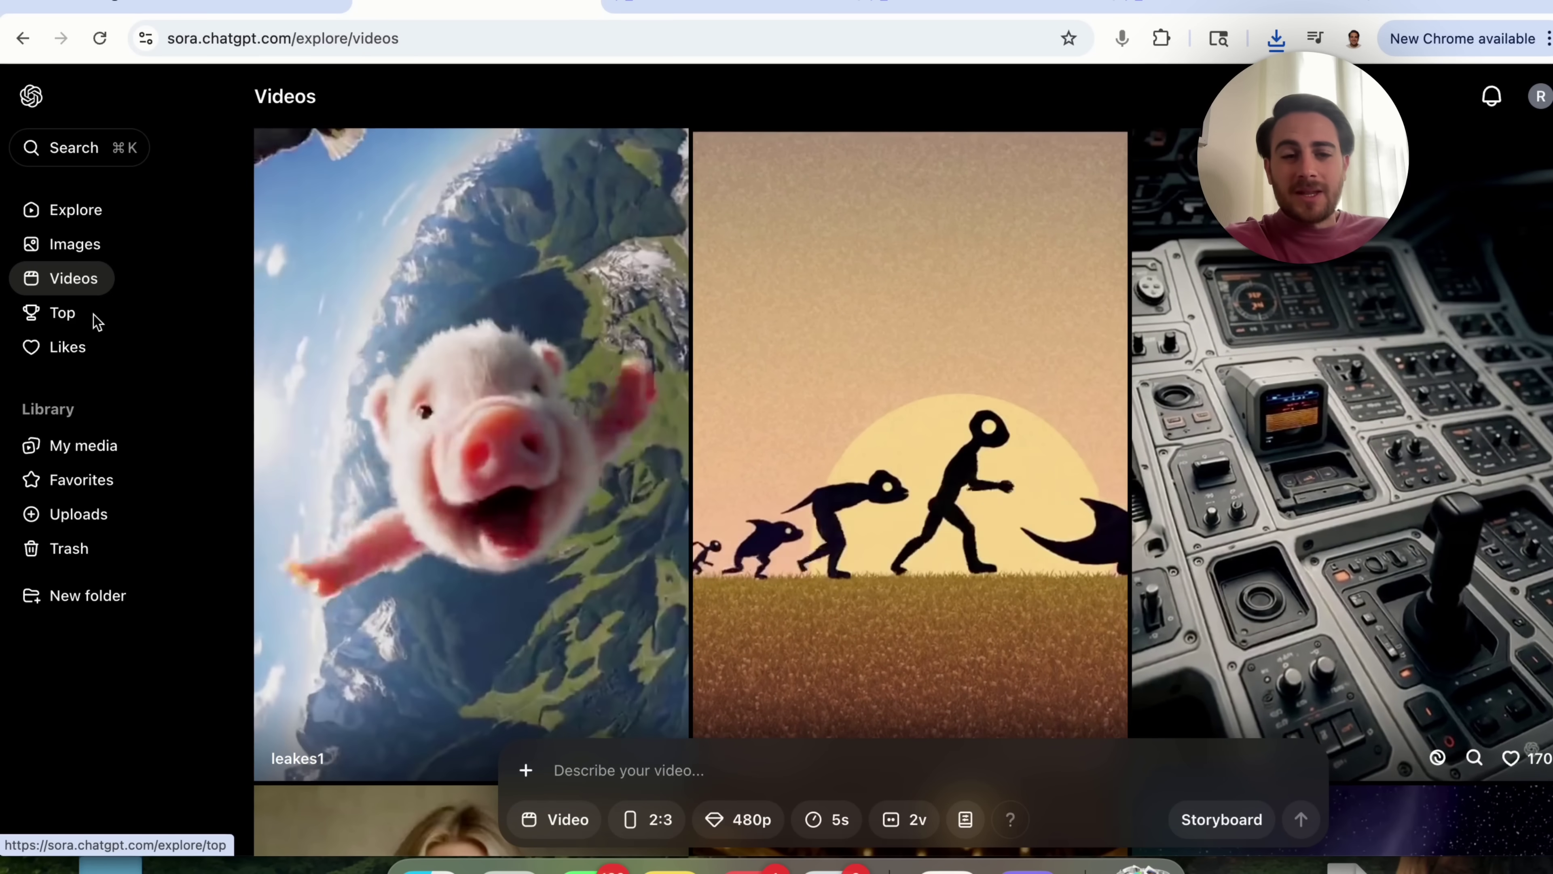
{"action": "scroll", "coordinate": [432, 479], "scroll_direction": "down", "scroll_amount": 4}
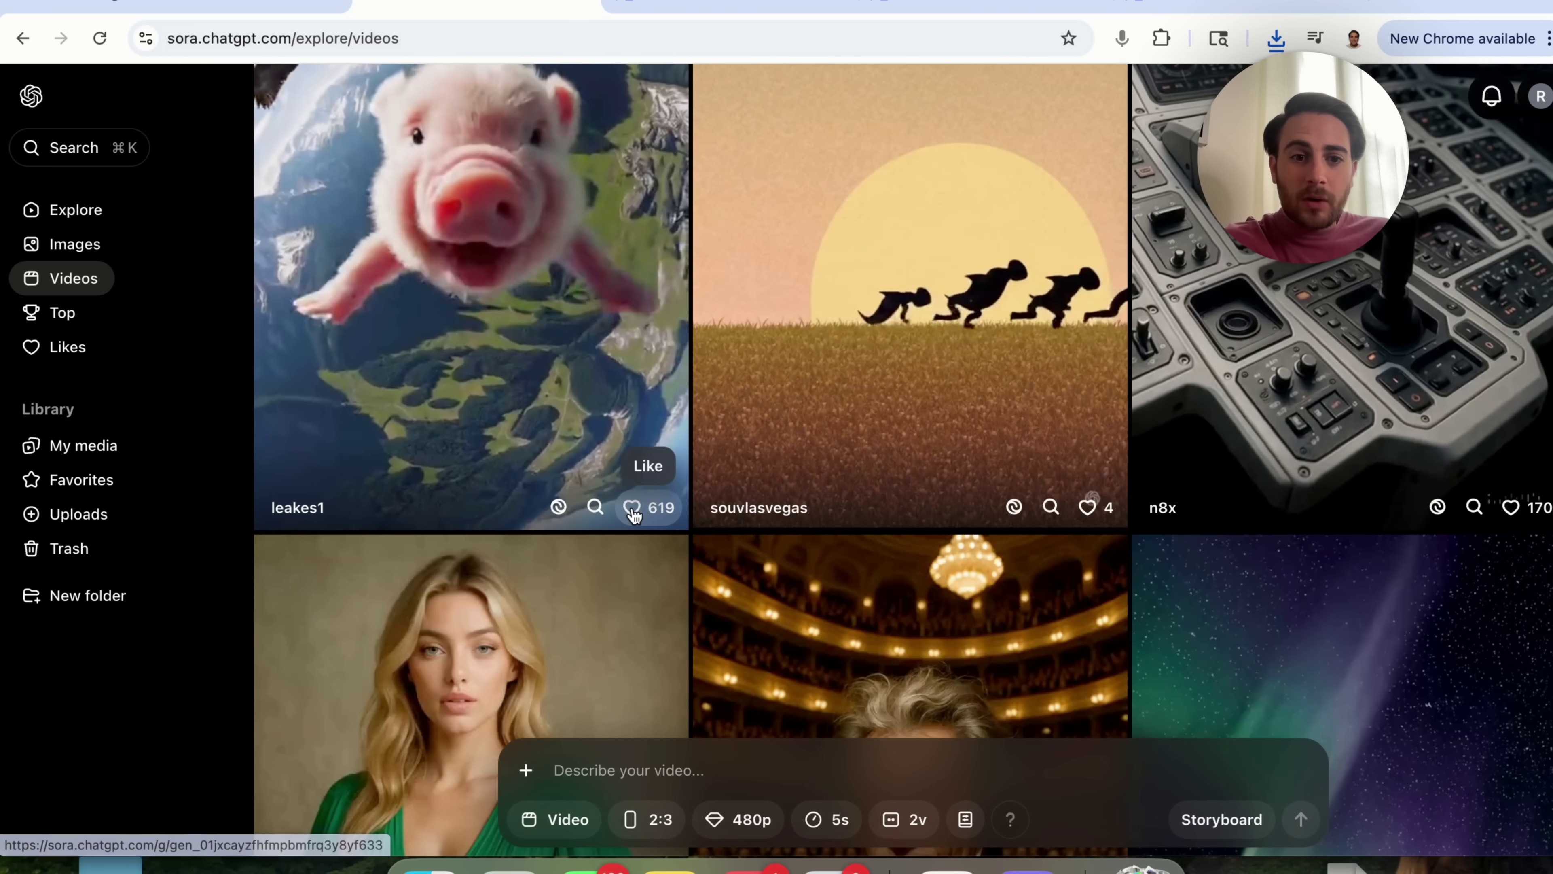
{"action": "left_click", "coordinate": [631, 506]}
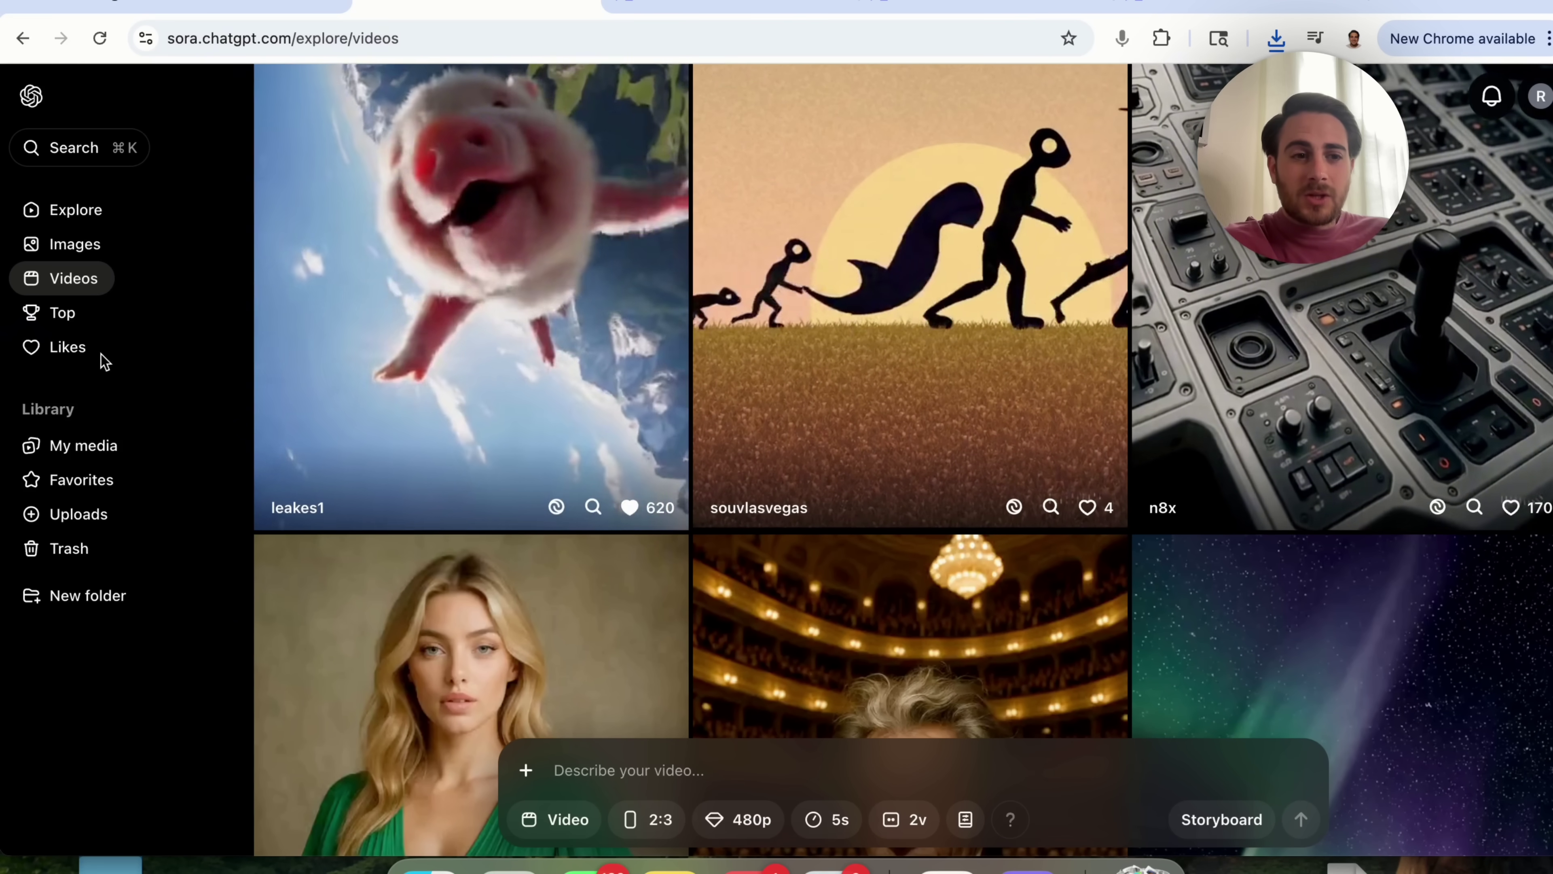
{"action": "left_click", "coordinate": [76, 351]}
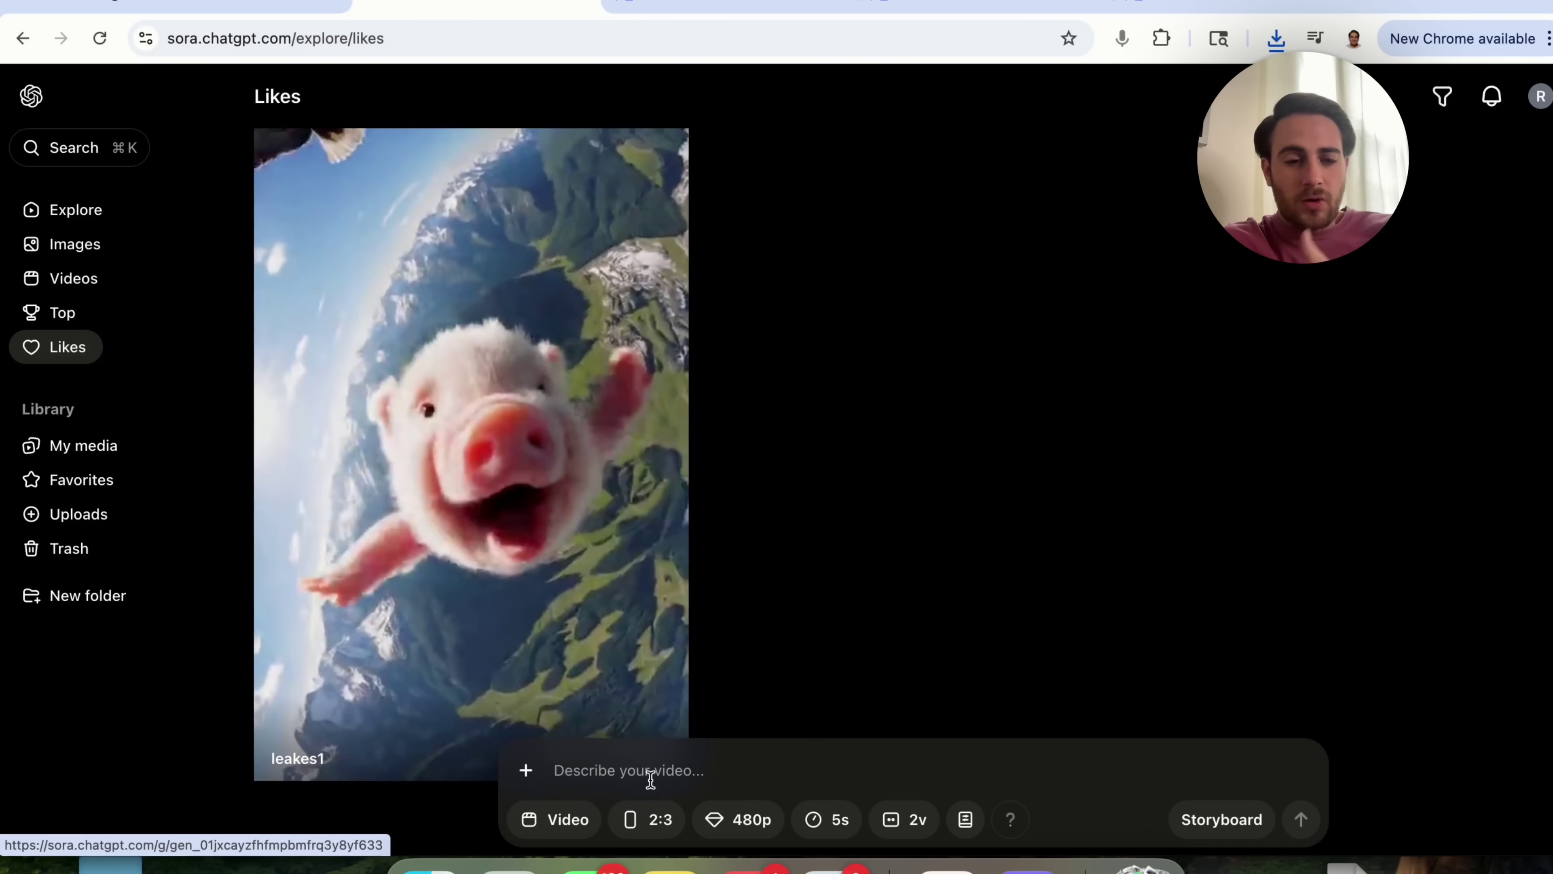
Step: Back on Explore, read the prompts behind the sleeping cat and dog sketches images
{"action": "left_click", "coordinate": [101, 224]}
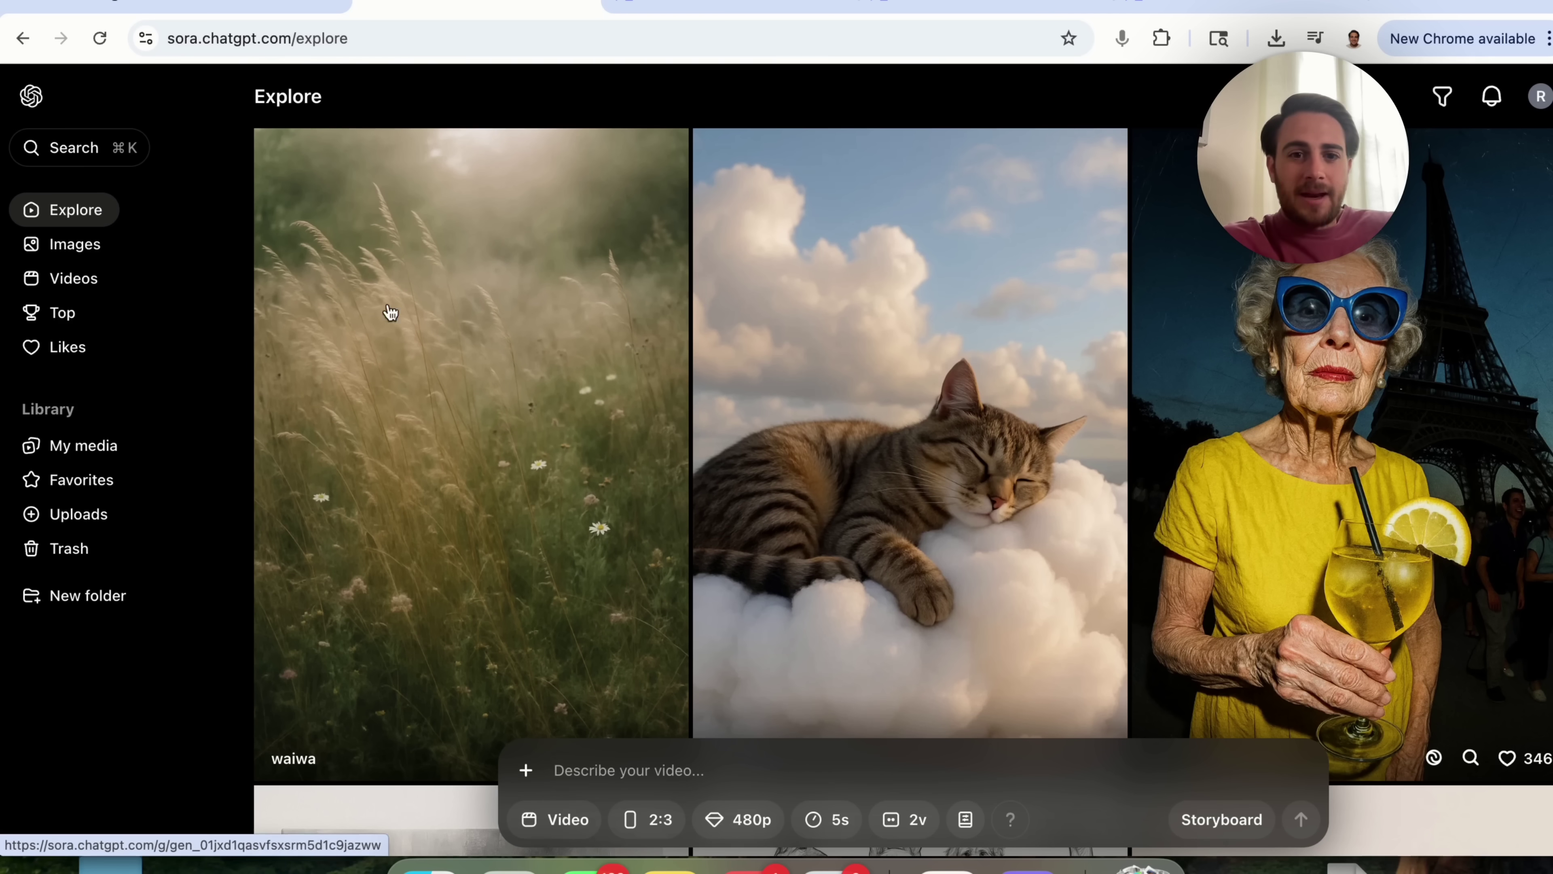
{"action": "scroll", "coordinate": [850, 440], "scroll_direction": "down", "scroll_amount": 2}
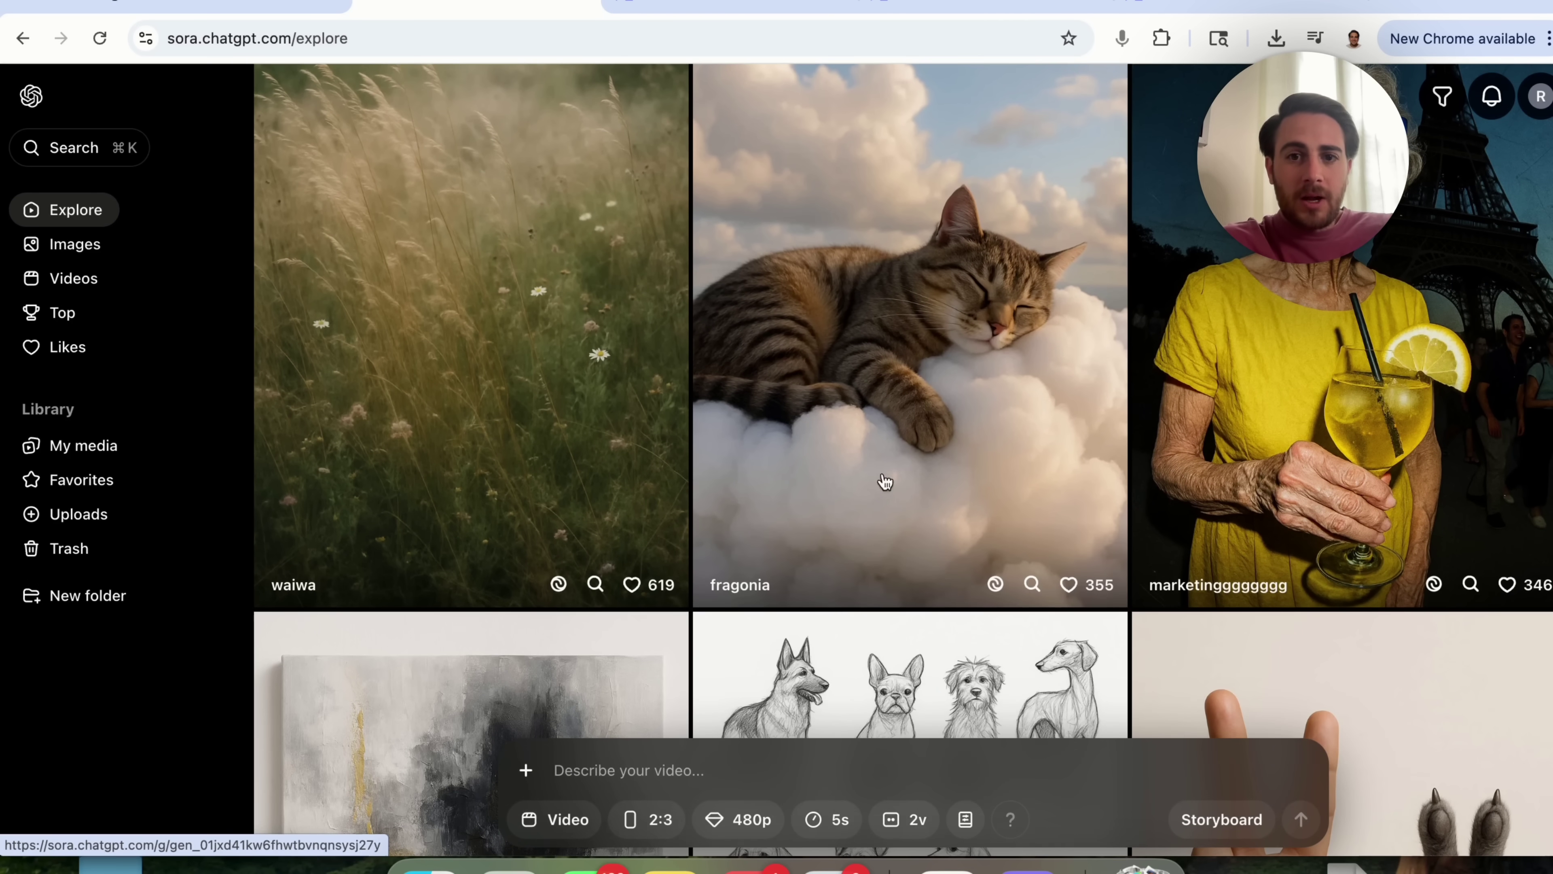
{"action": "left_click", "coordinate": [939, 370]}
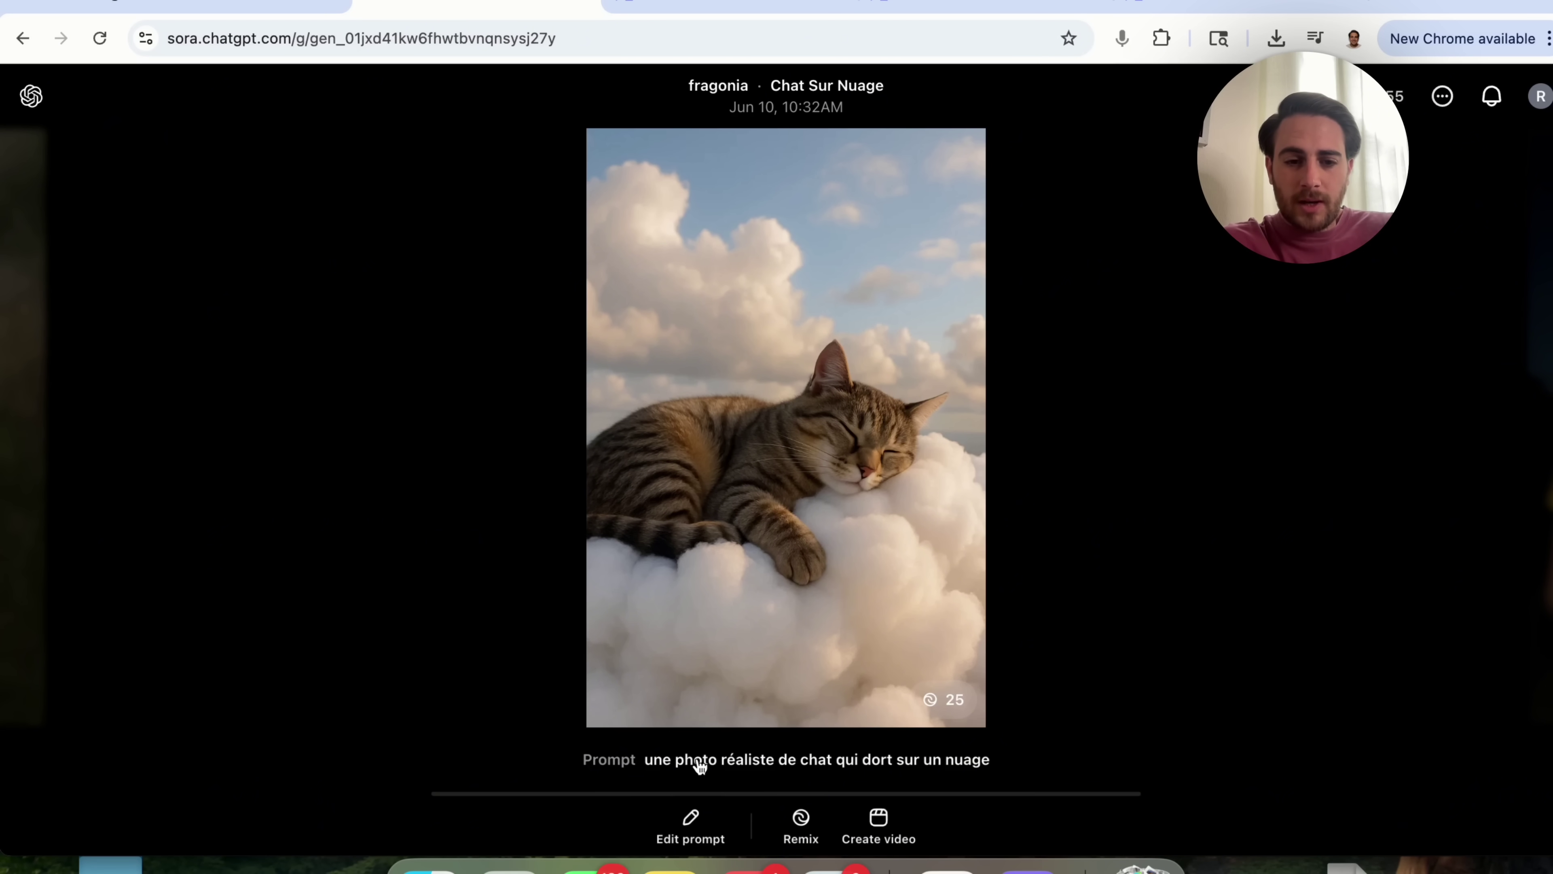
{"action": "left_click", "coordinate": [457, 642]}
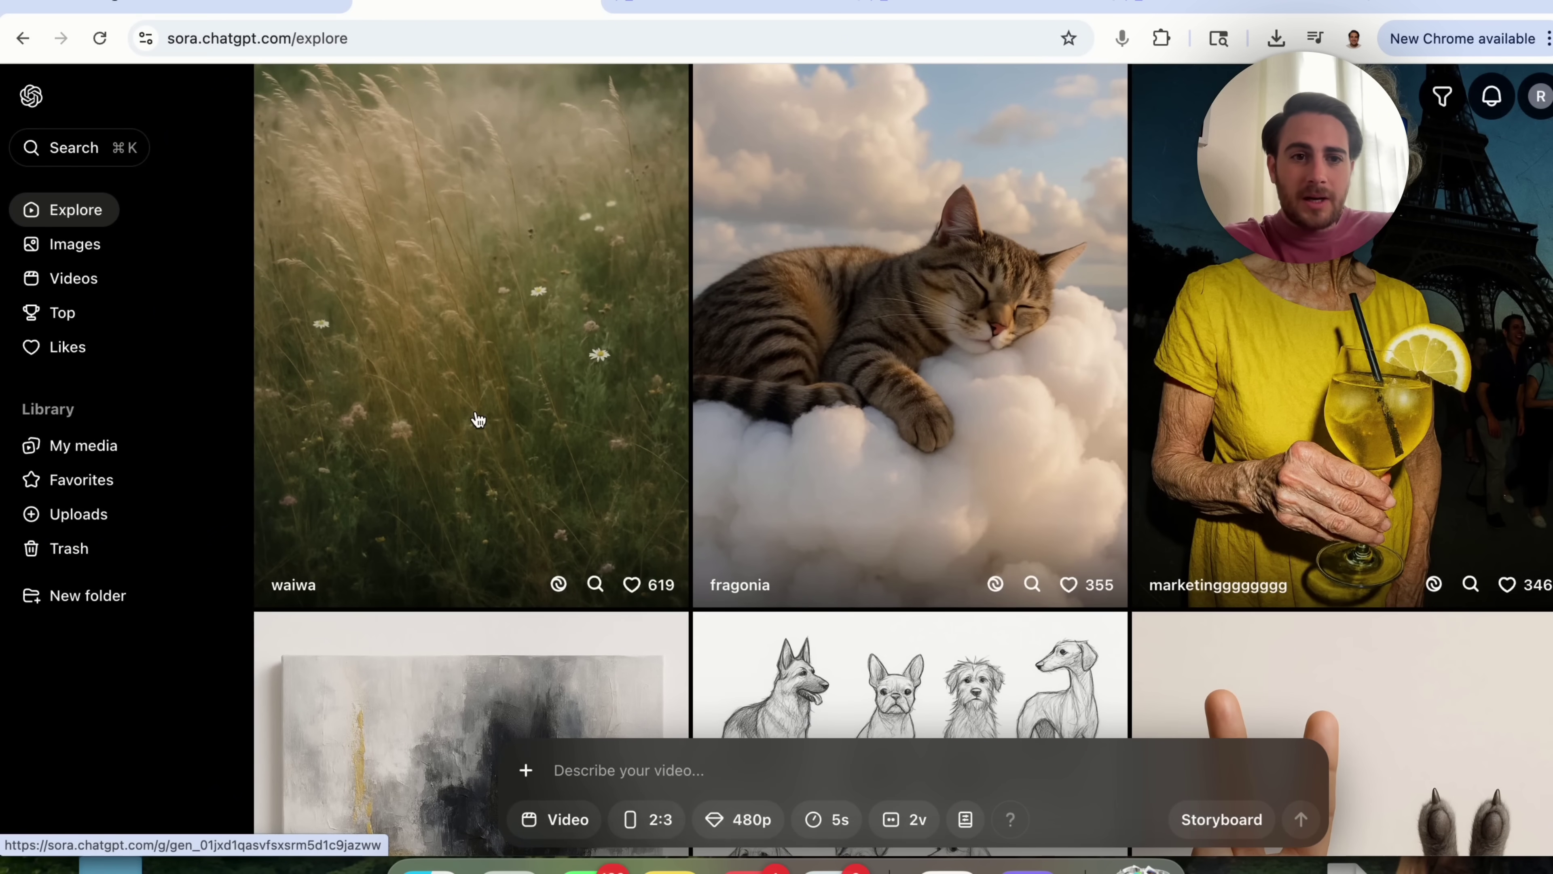
{"action": "scroll", "coordinate": [491, 419], "scroll_direction": "down", "scroll_amount": 5}
{"action": "left_click", "coordinate": [815, 475]}
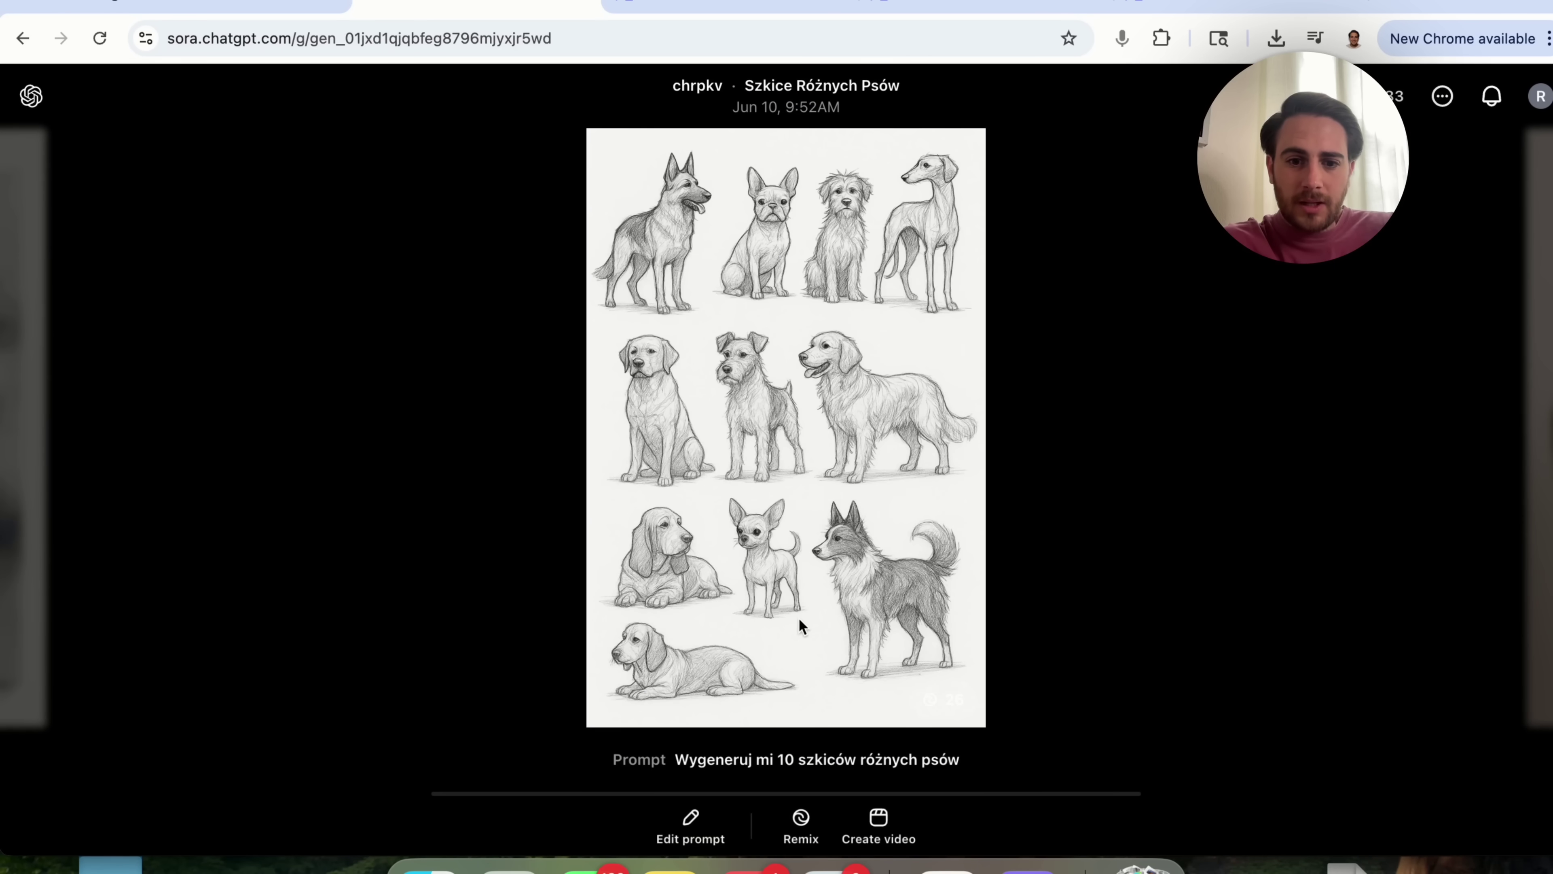
{"action": "left_click", "coordinate": [376, 330]}
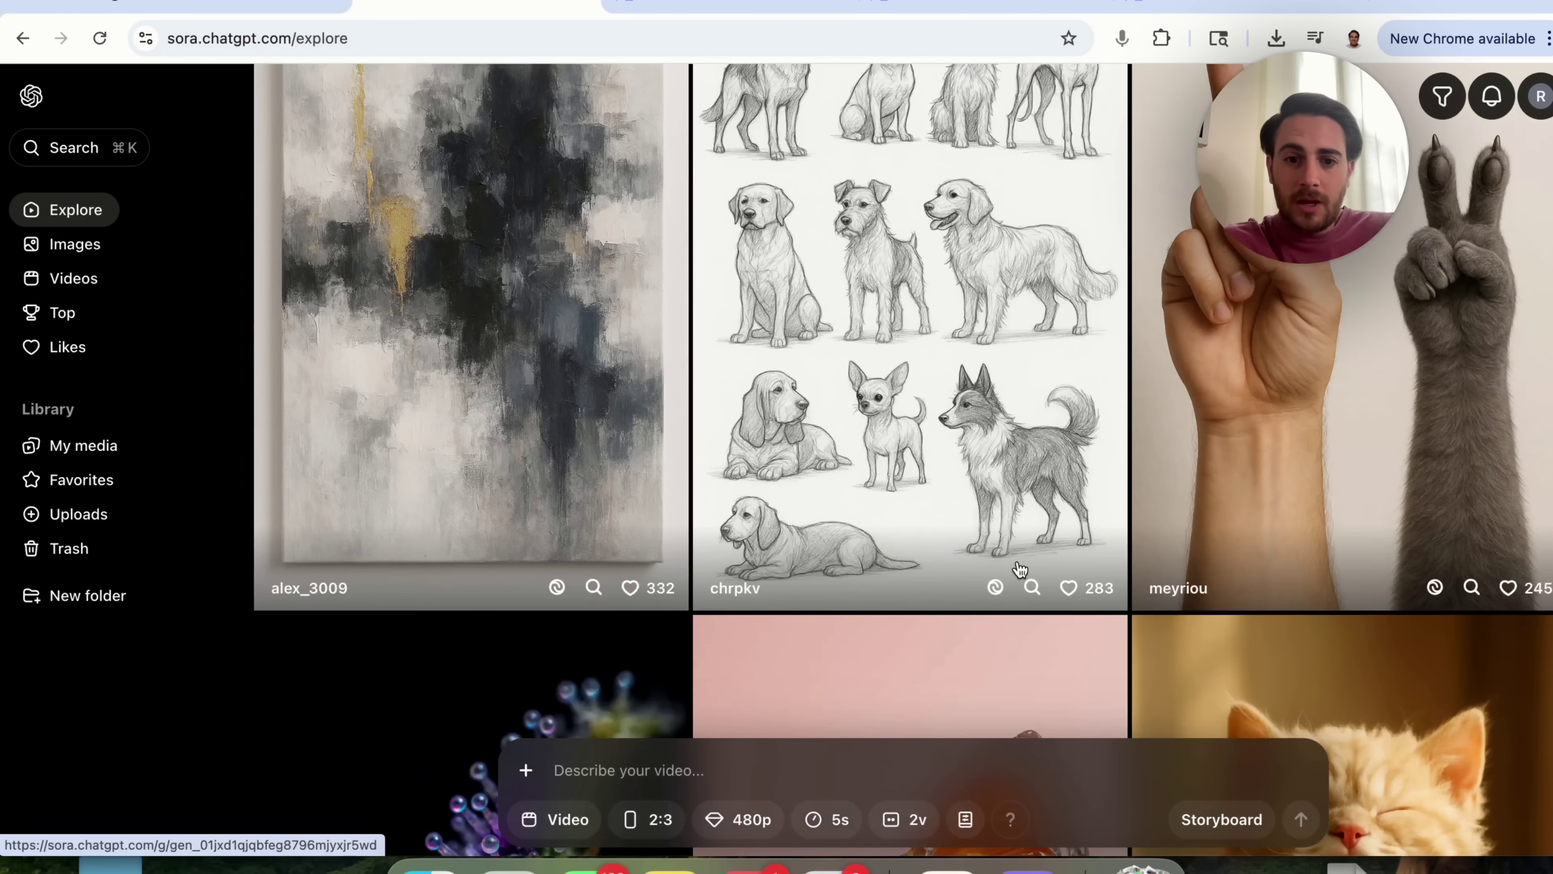
Step: Read the prompts behind the crystal orange slice and red popsicle images
{"action": "scroll", "coordinate": [1020, 569], "scroll_direction": "down", "scroll_amount": 9}
{"action": "left_click", "coordinate": [919, 463]}
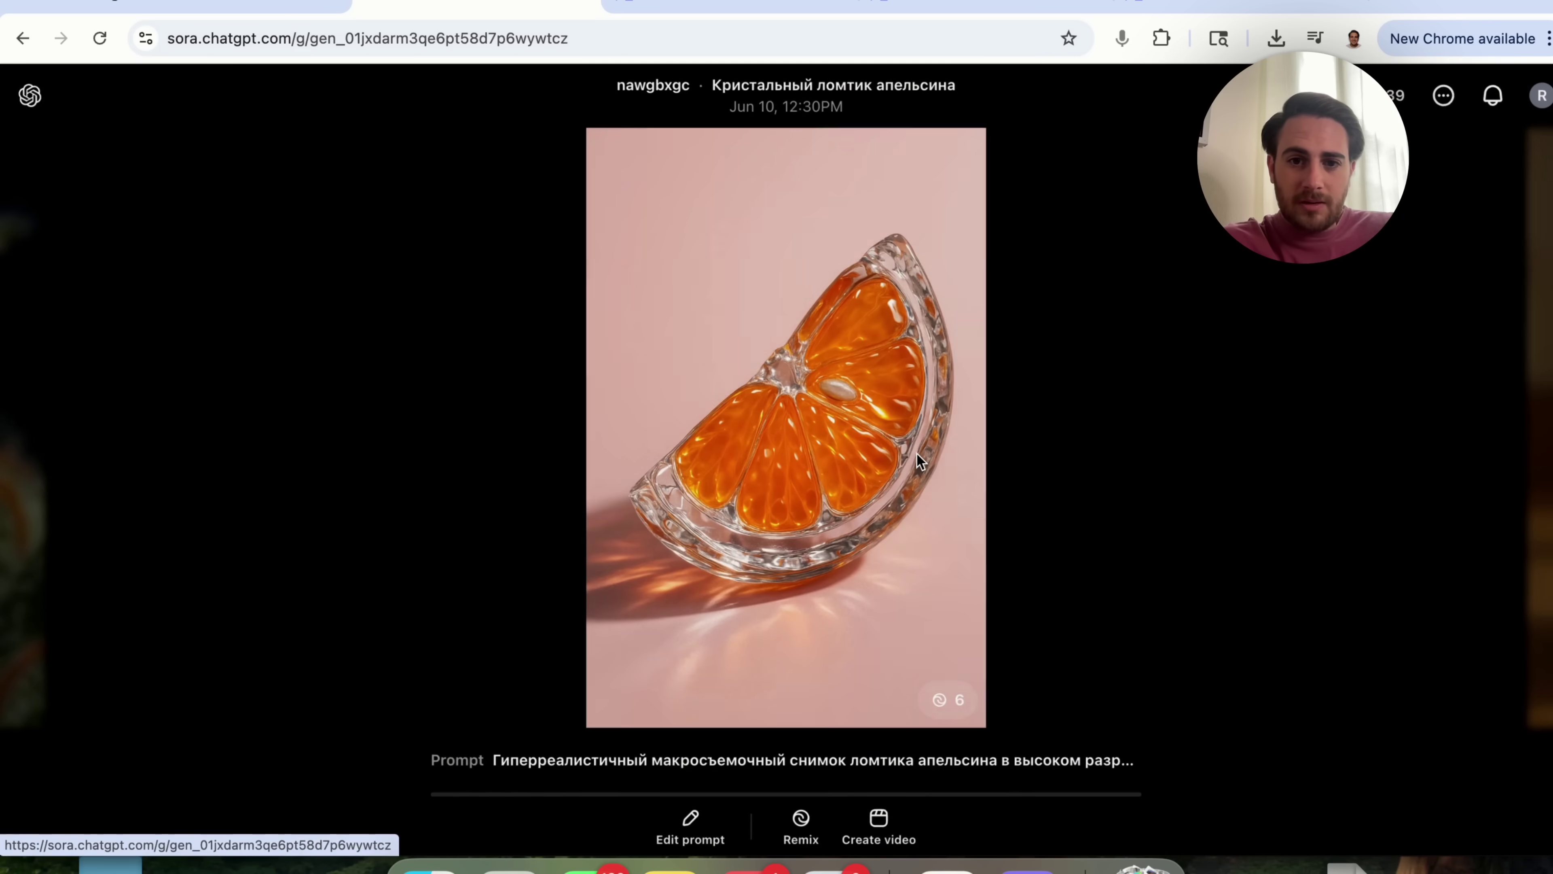
{"action": "left_click", "coordinate": [317, 376]}
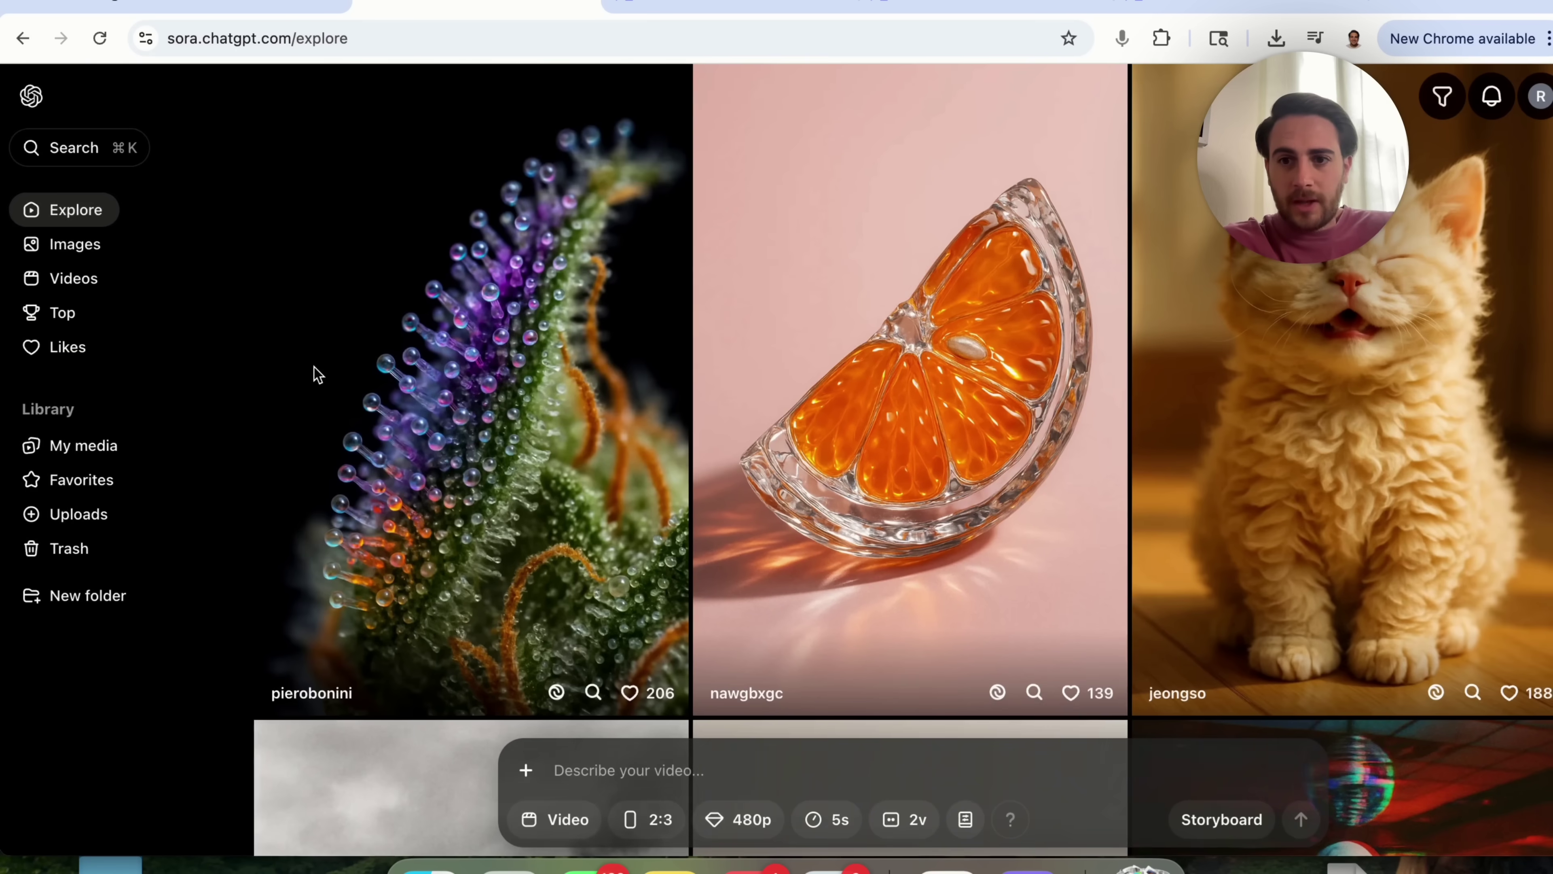
{"action": "scroll", "coordinate": [340, 433], "scroll_direction": "down", "scroll_amount": 7}
{"action": "scroll", "coordinate": [344, 435], "scroll_direction": "down", "scroll_amount": 4}
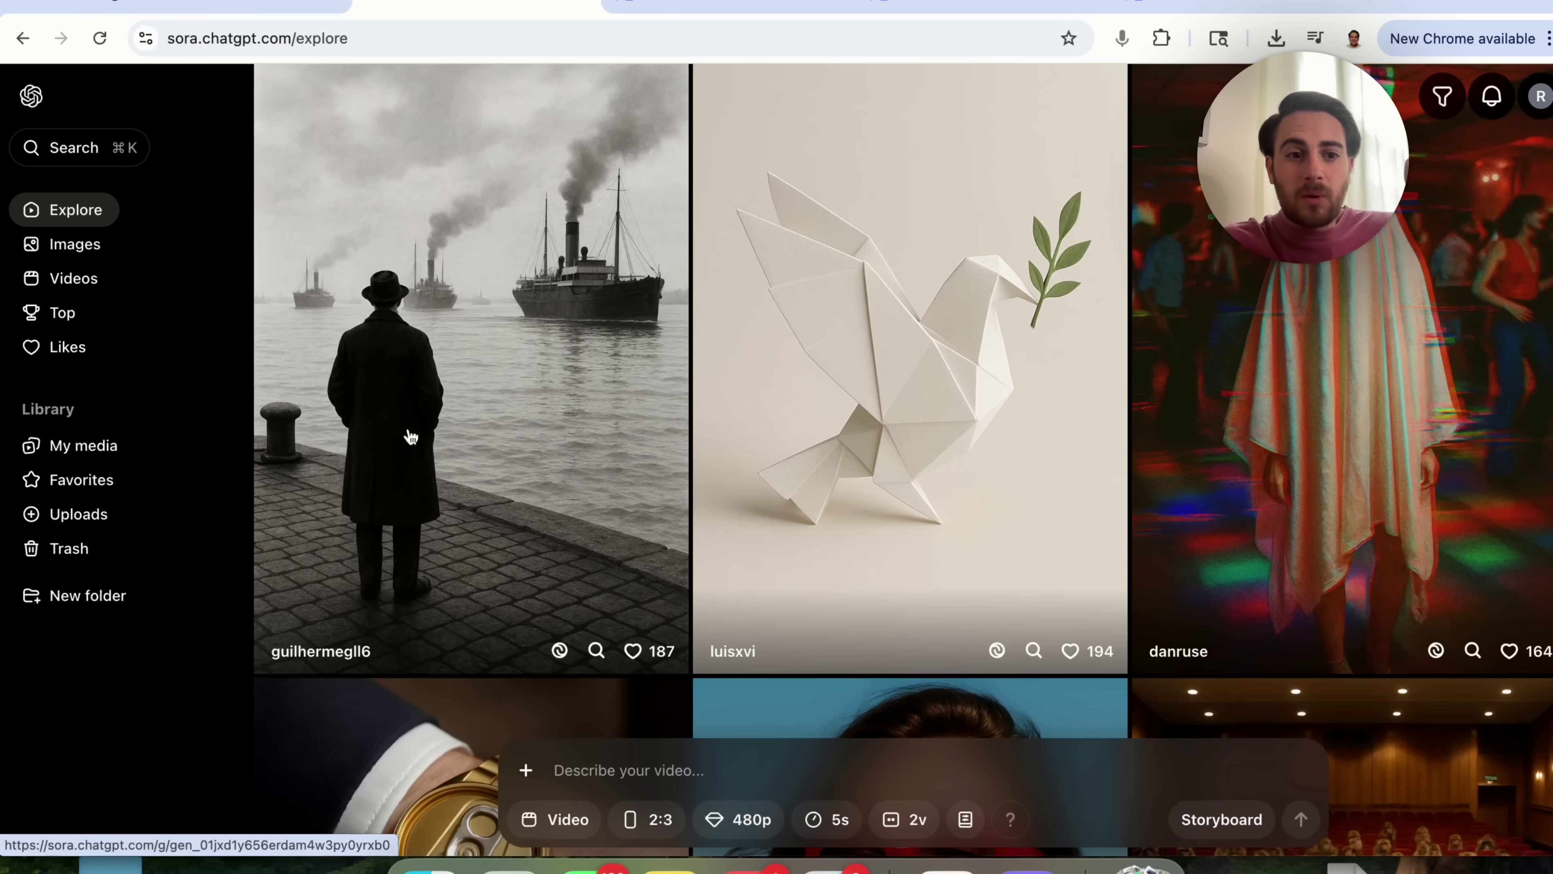
{"action": "scroll", "coordinate": [500, 466], "scroll_direction": "down", "scroll_amount": 6}
{"action": "scroll", "coordinate": [498, 464], "scroll_direction": "down", "scroll_amount": 3}
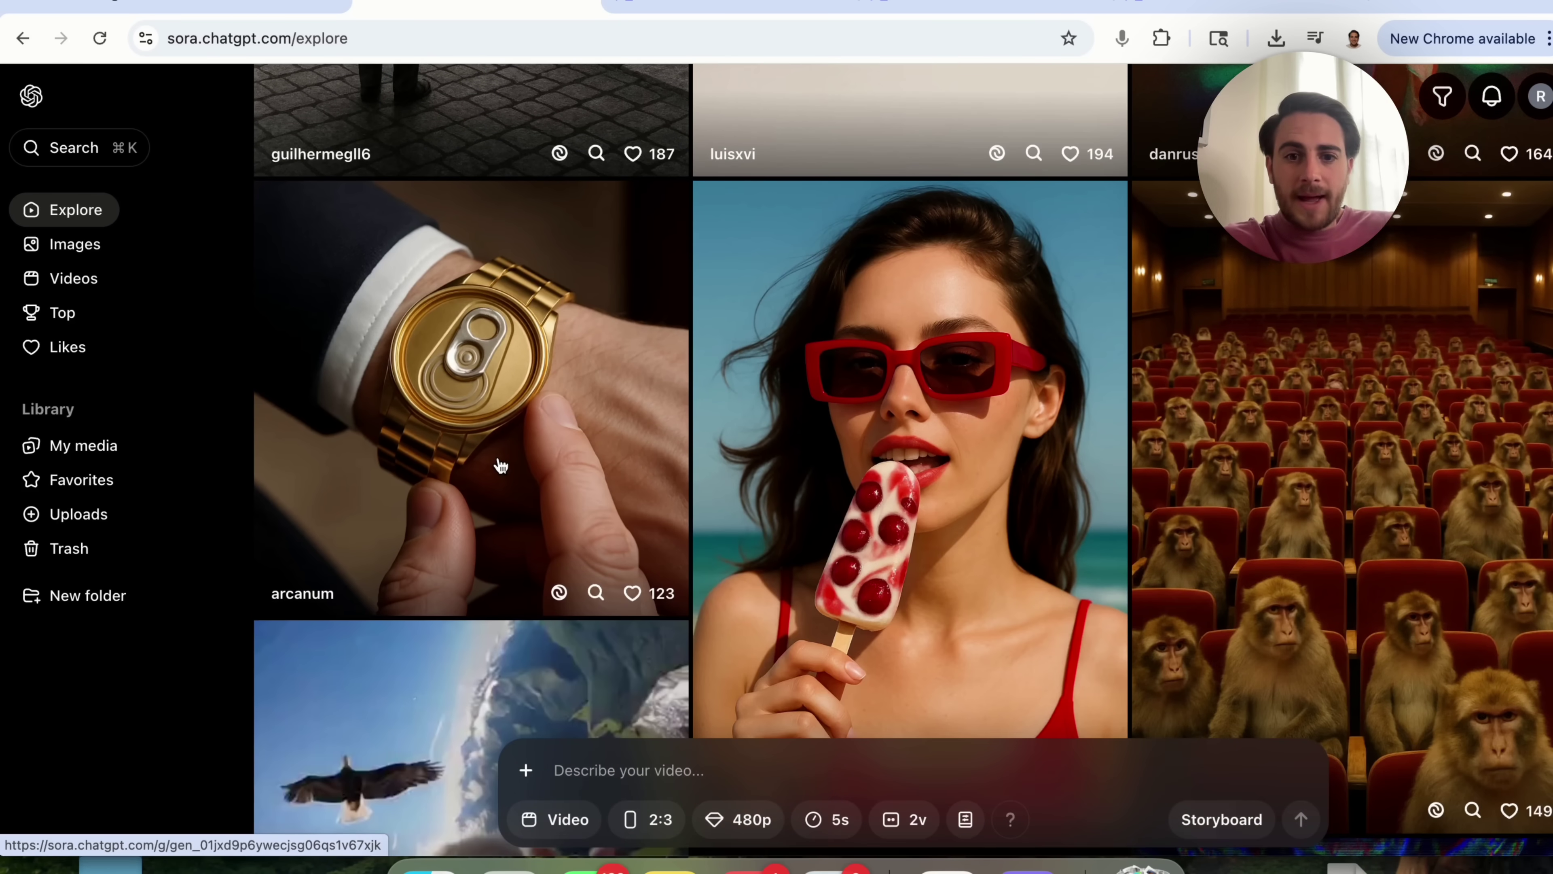
{"action": "scroll", "coordinate": [908, 458], "scroll_direction": "down", "scroll_amount": 2}
{"action": "left_click", "coordinate": [908, 451]}
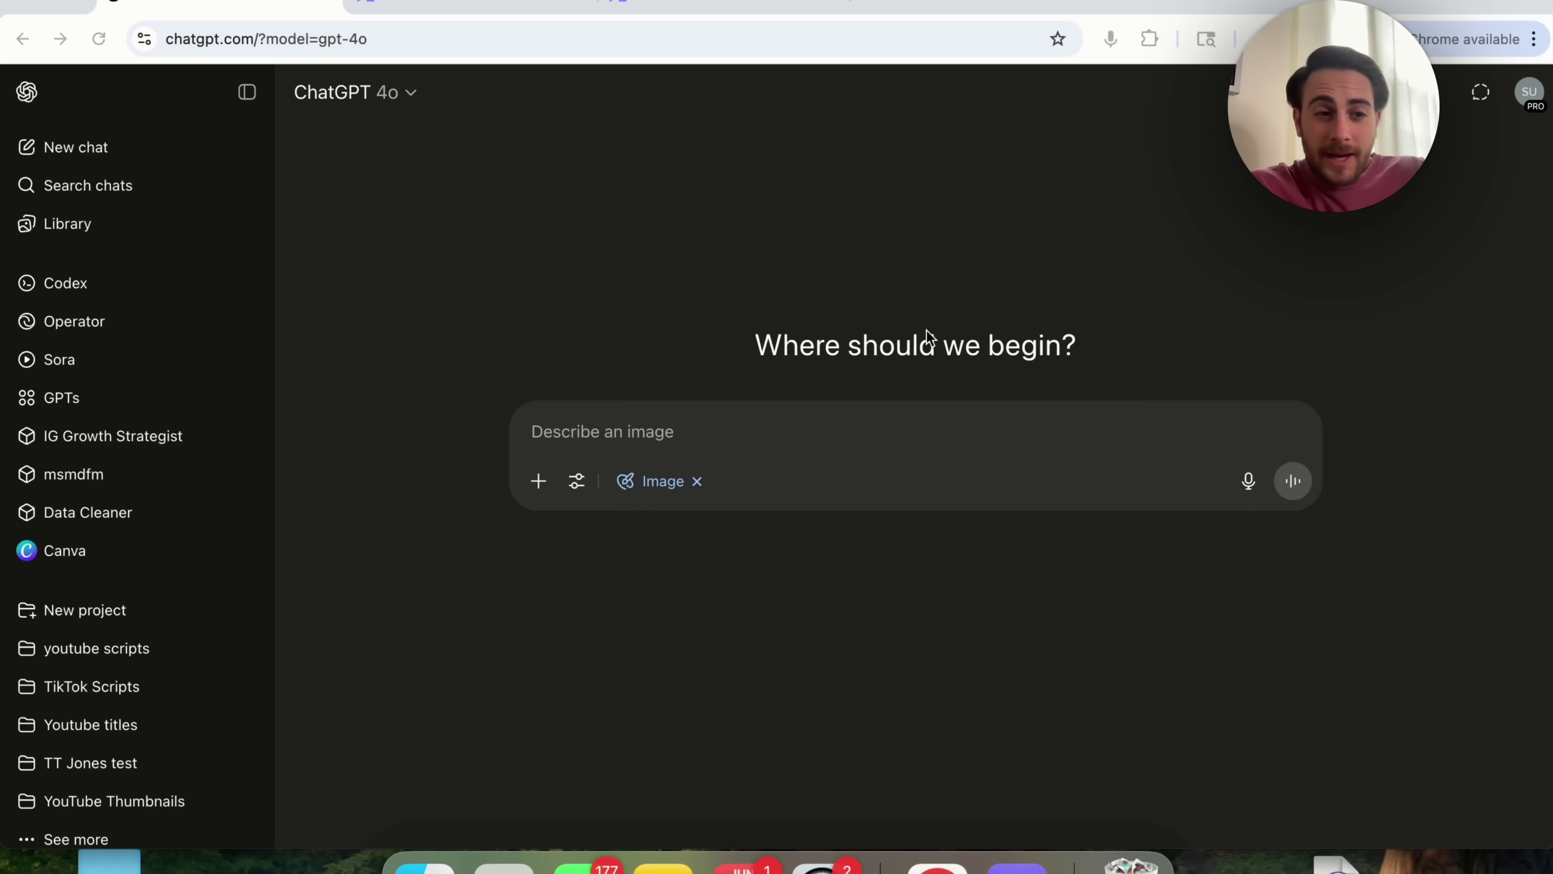
Step: Launch Codex in a new tab, click Get started on its onboarding, then return to ChatGPT
{"action": "left_click", "coordinate": [101, 284]}
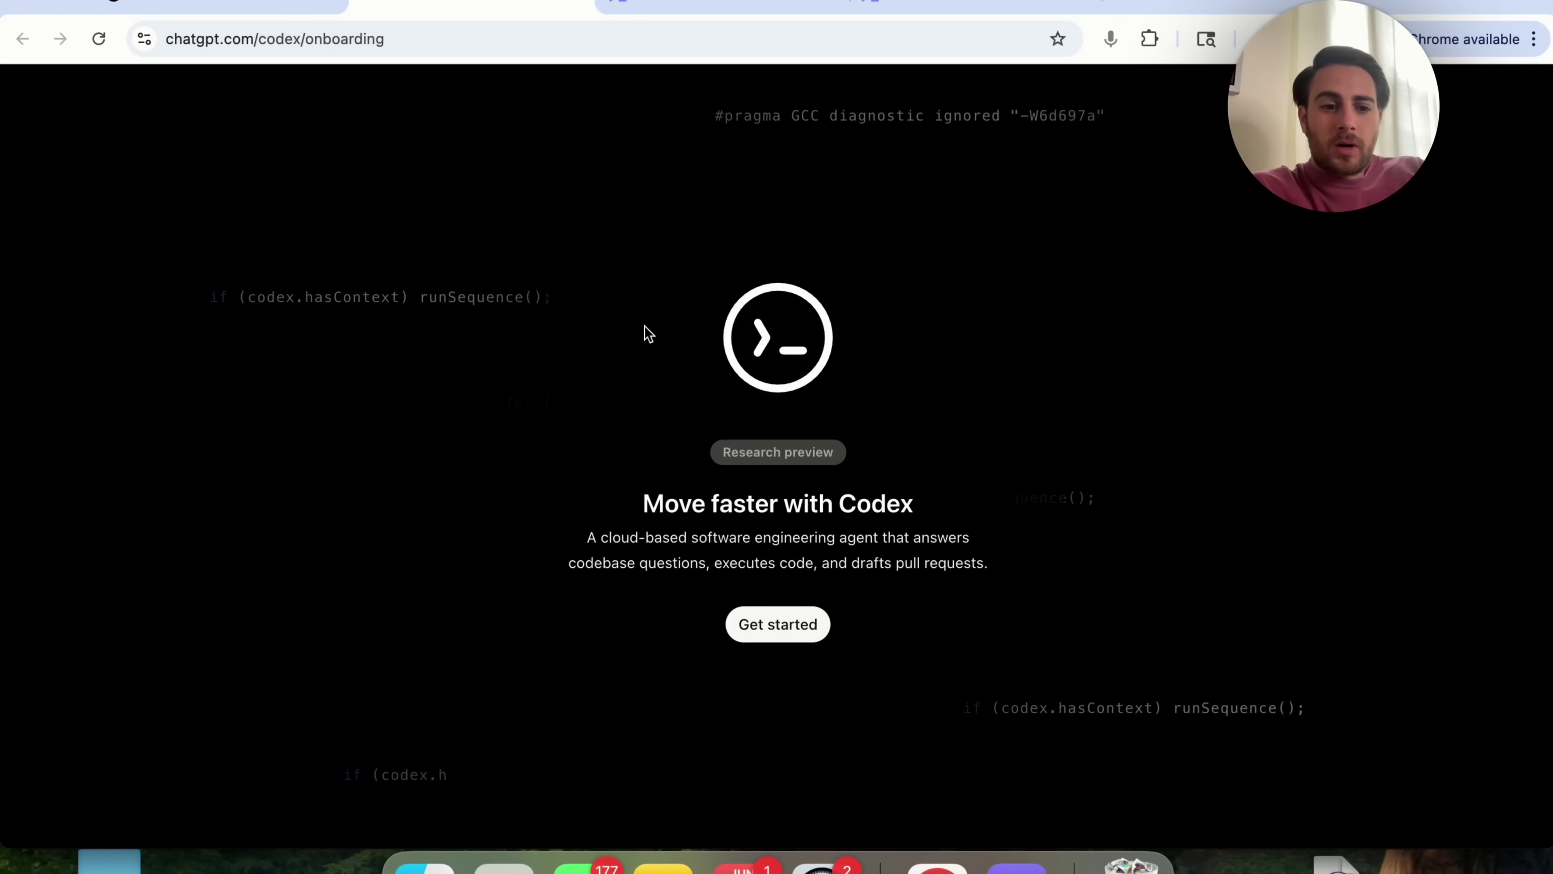
{"action": "key", "text": "XF86MonBrightnessDown"}
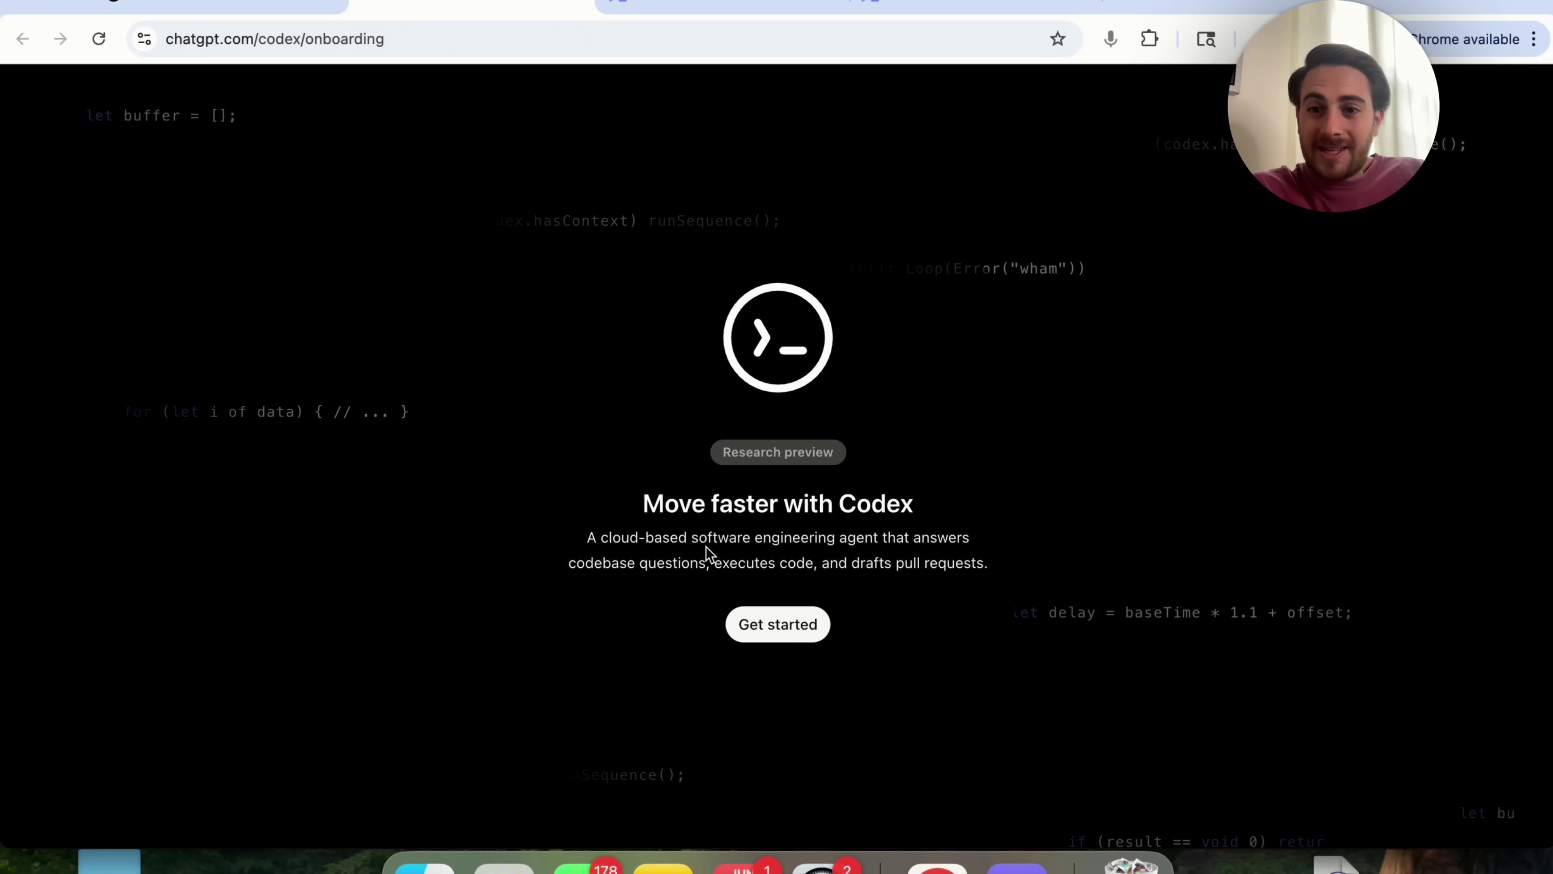
{"action": "left_click", "coordinate": [796, 625]}
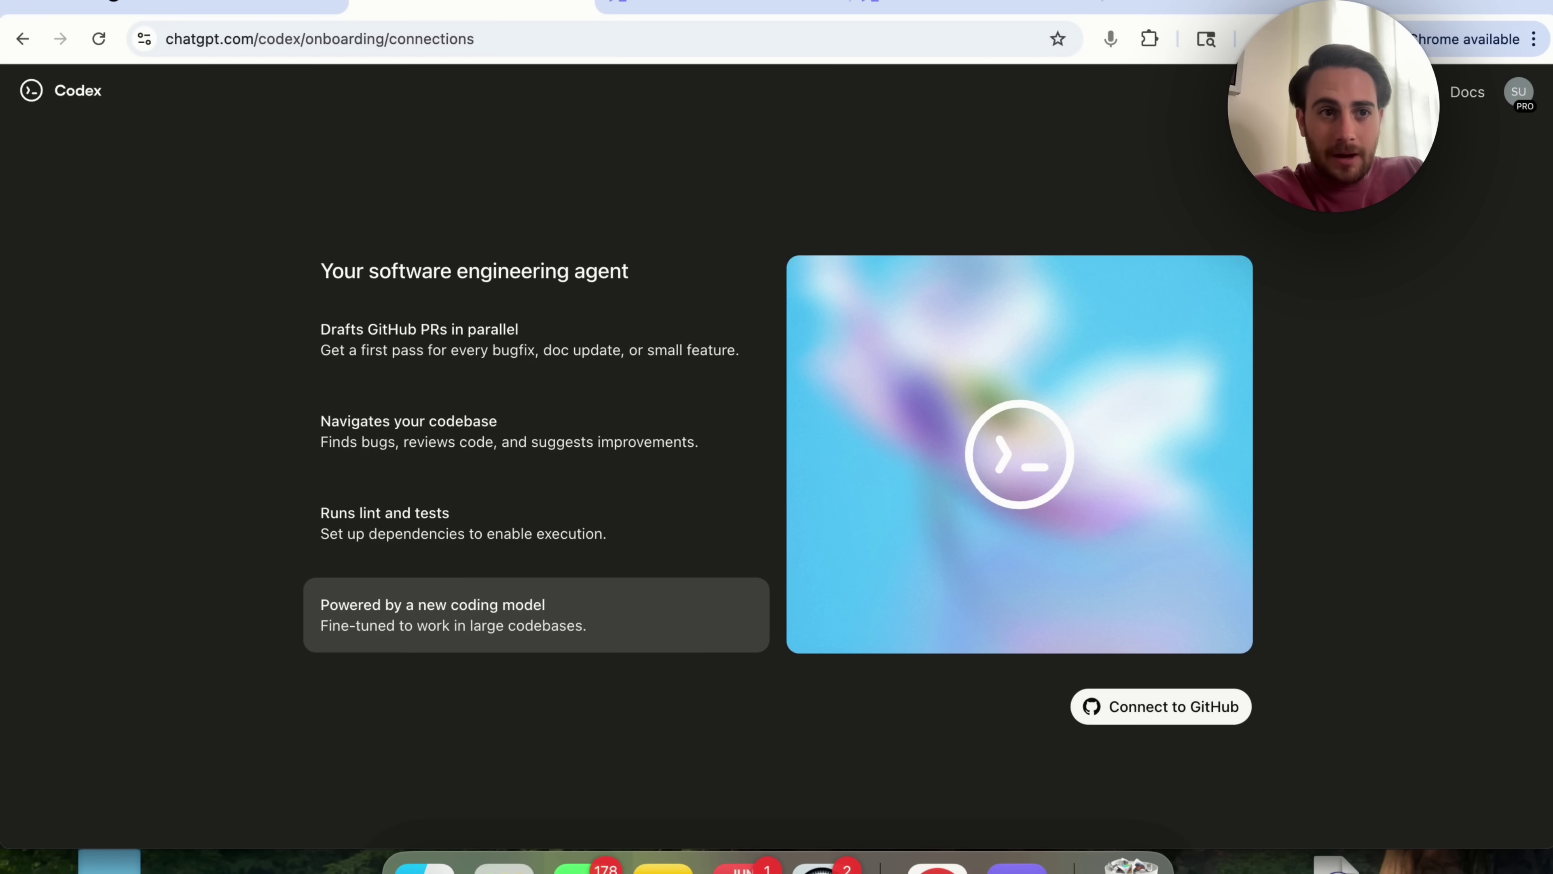
{"action": "left_click", "coordinate": [220, 7]}
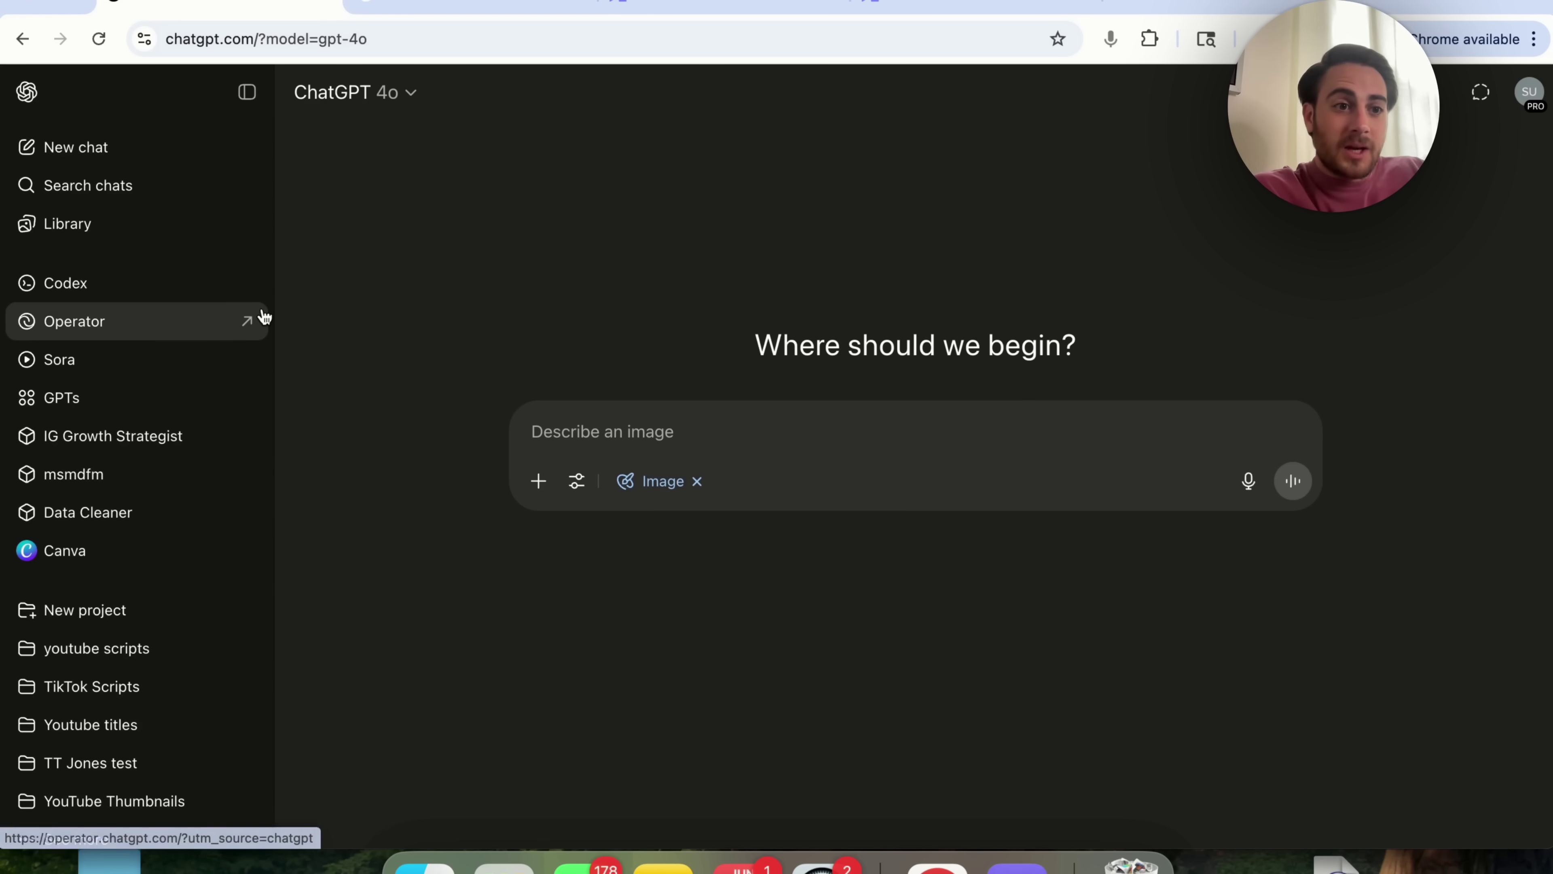
Step: Launch Operator, view the Shopping and Travel task suggestions, then switch back to Dining & Events
{"action": "left_click", "coordinate": [177, 355]}
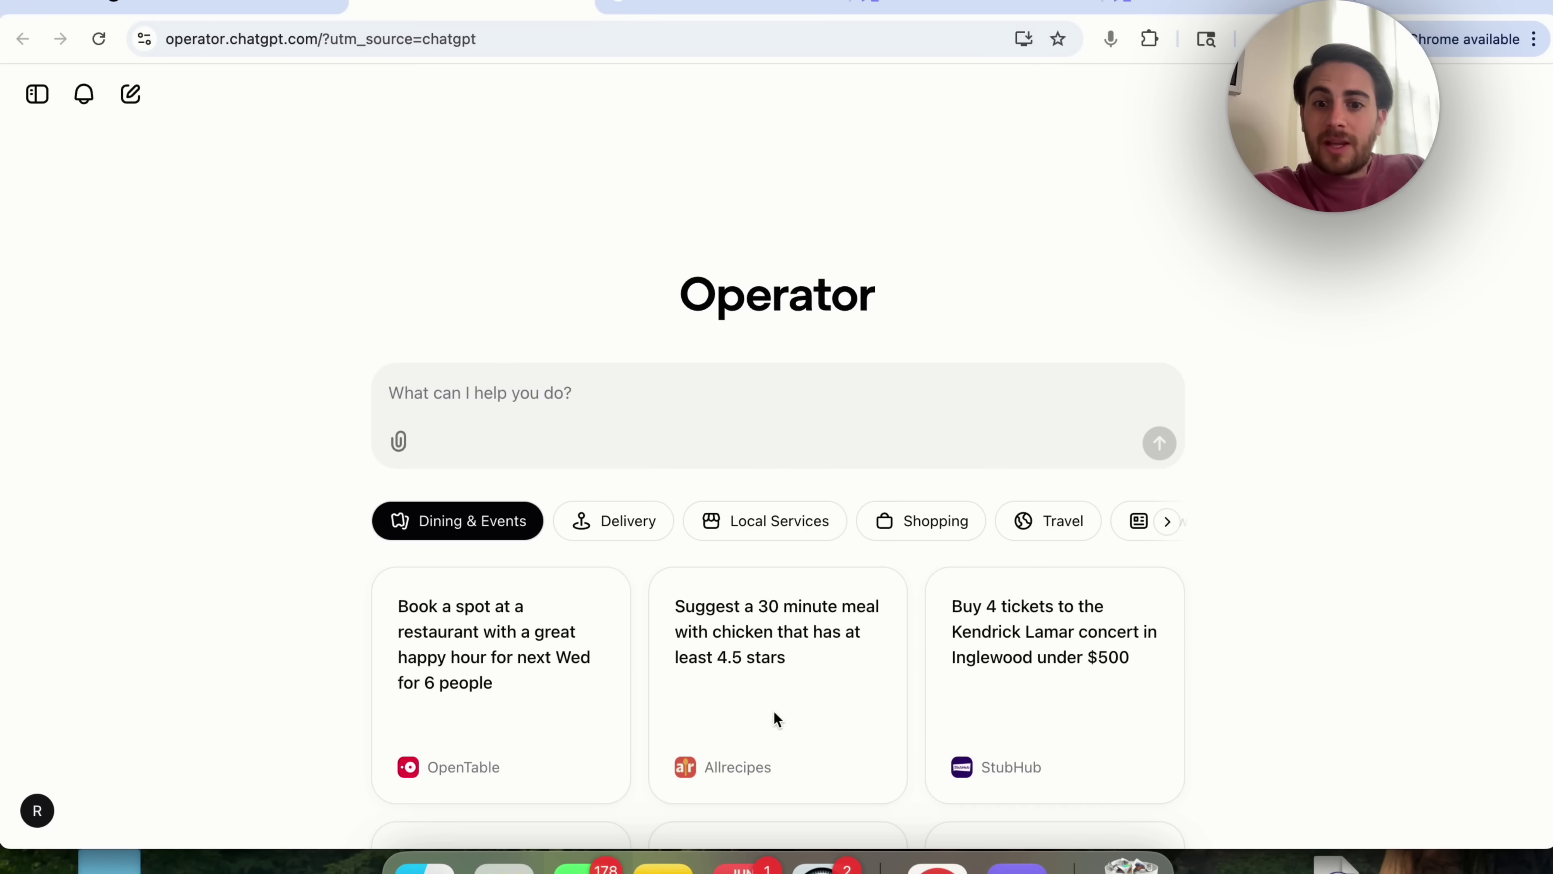
{"action": "scroll", "coordinate": [773, 711], "scroll_direction": "down", "scroll_amount": 1}
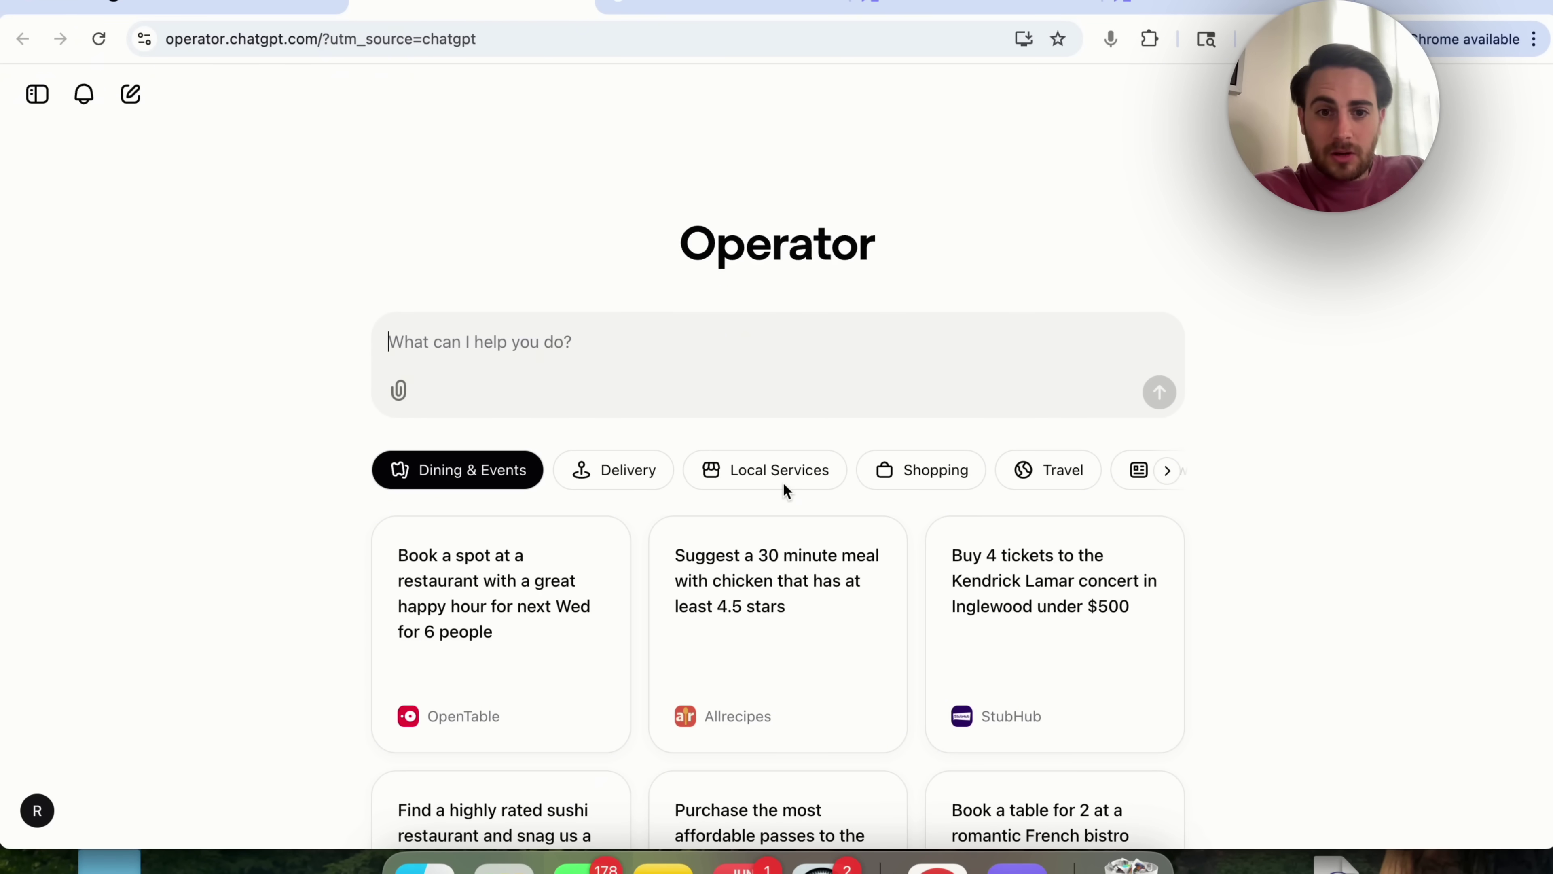
{"action": "left_click", "coordinate": [917, 469]}
{"action": "scroll", "coordinate": [846, 683], "scroll_direction": "down", "scroll_amount": 1}
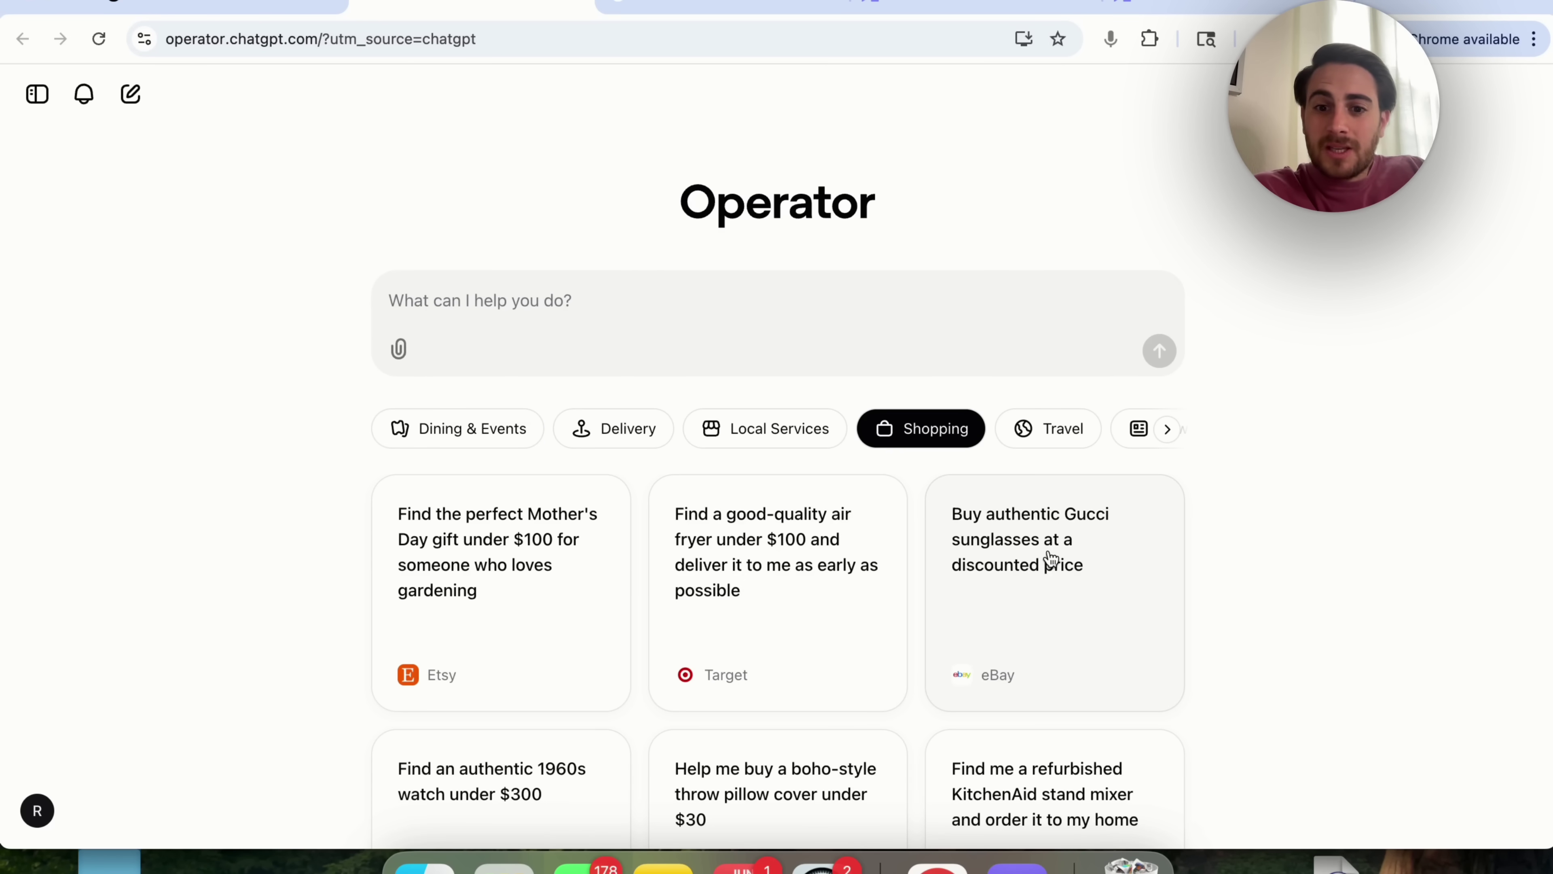
{"action": "left_click", "coordinate": [1055, 435]}
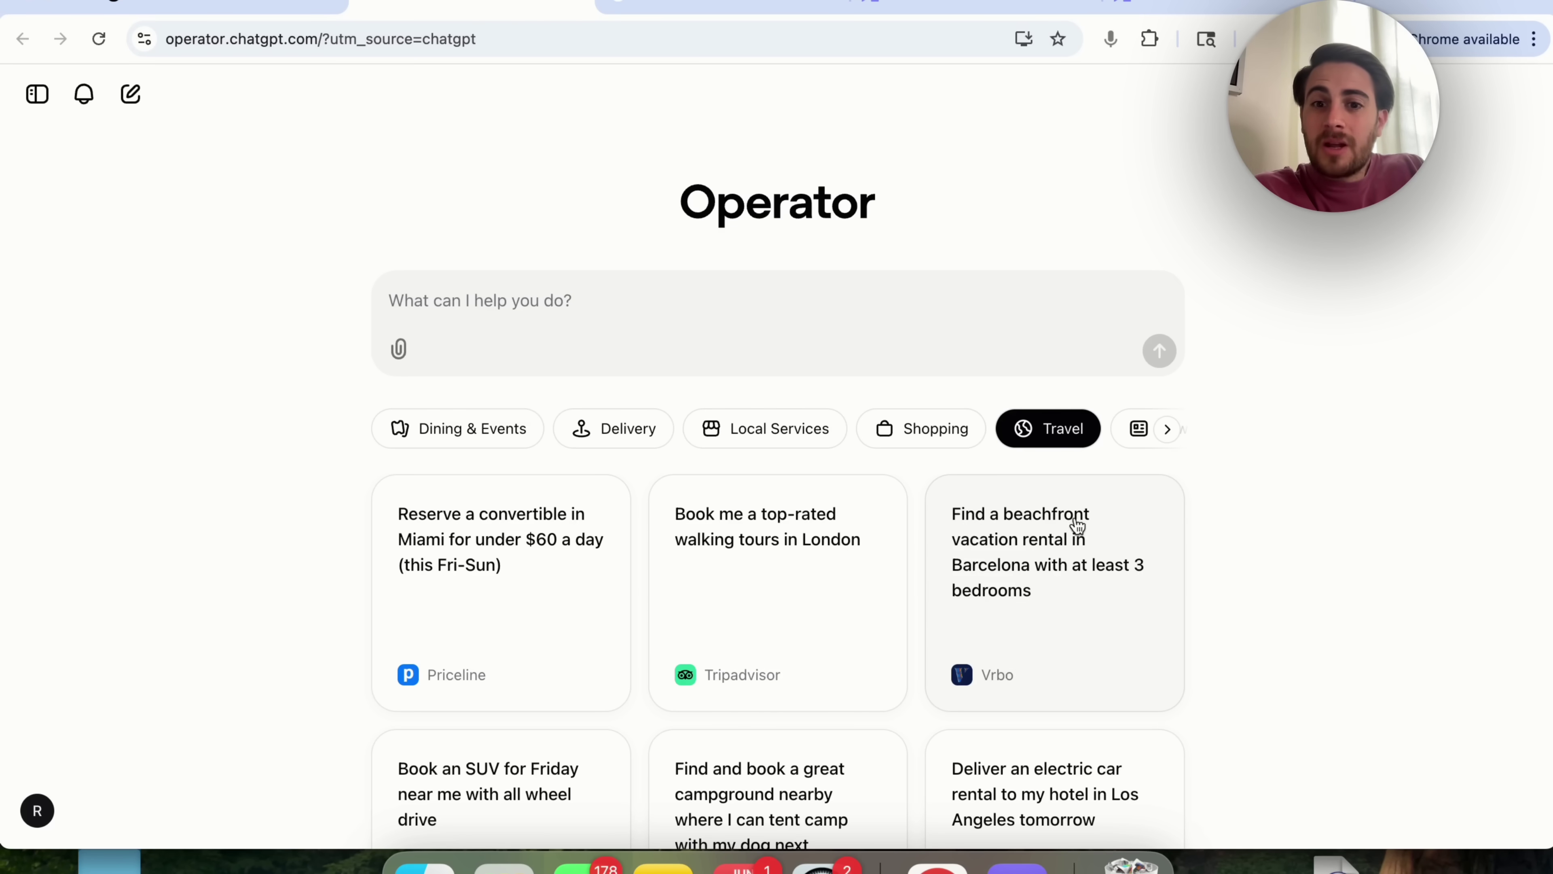
{"action": "scroll", "coordinate": [1061, 444], "scroll_direction": "right", "scroll_amount": 2}
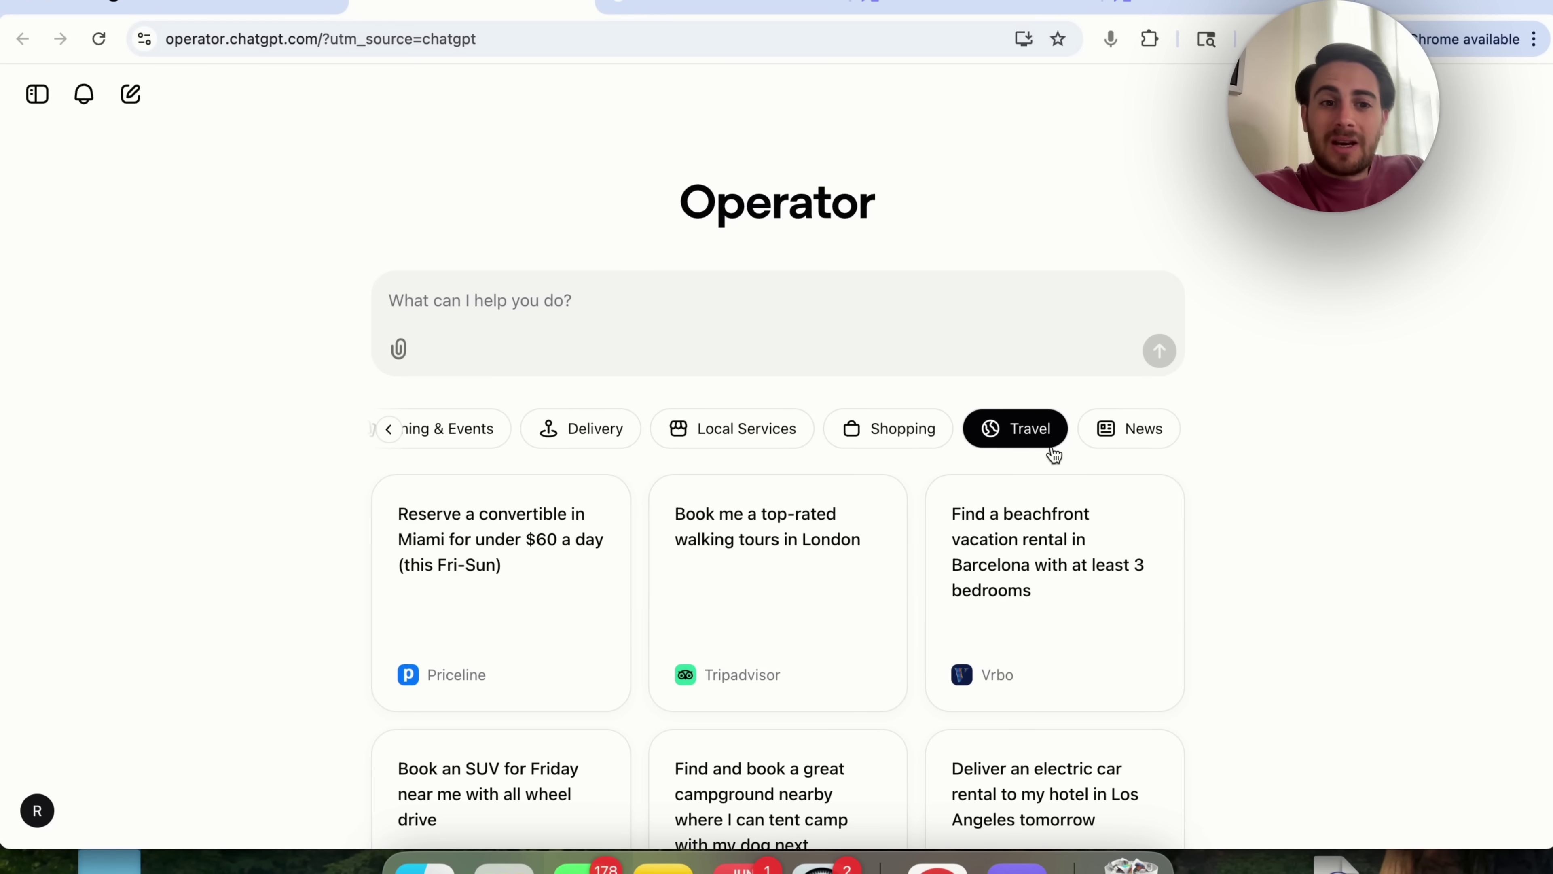
{"action": "scroll", "coordinate": [1051, 451], "scroll_direction": "left", "scroll_amount": 2}
{"action": "scroll", "coordinate": [1088, 436], "scroll_direction": "right", "scroll_amount": 2}
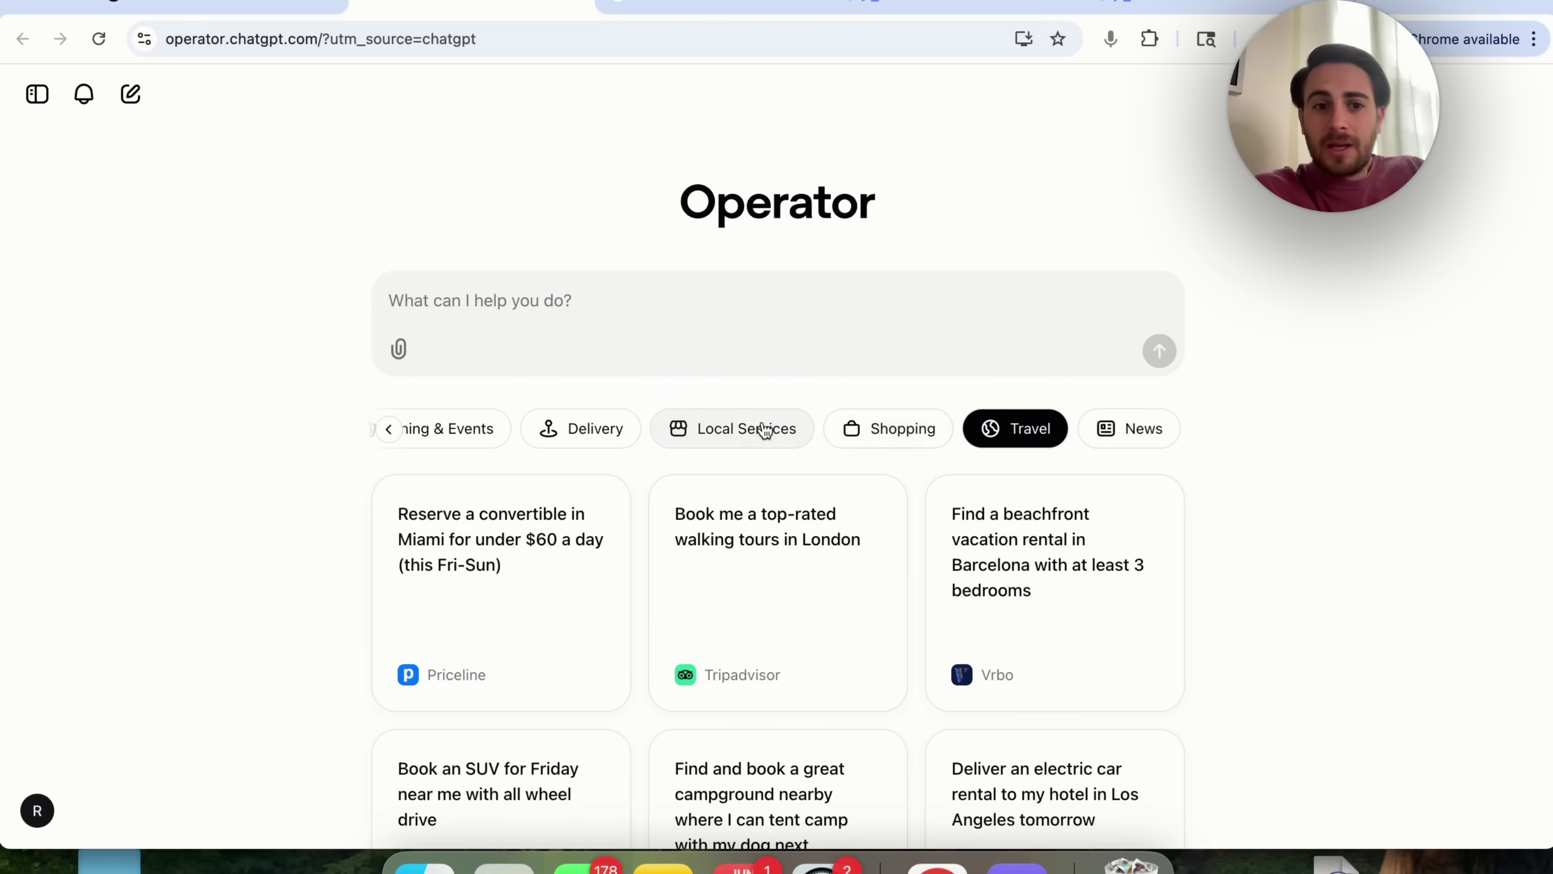
{"action": "scroll", "coordinate": [758, 436], "scroll_direction": "left", "scroll_amount": 2}
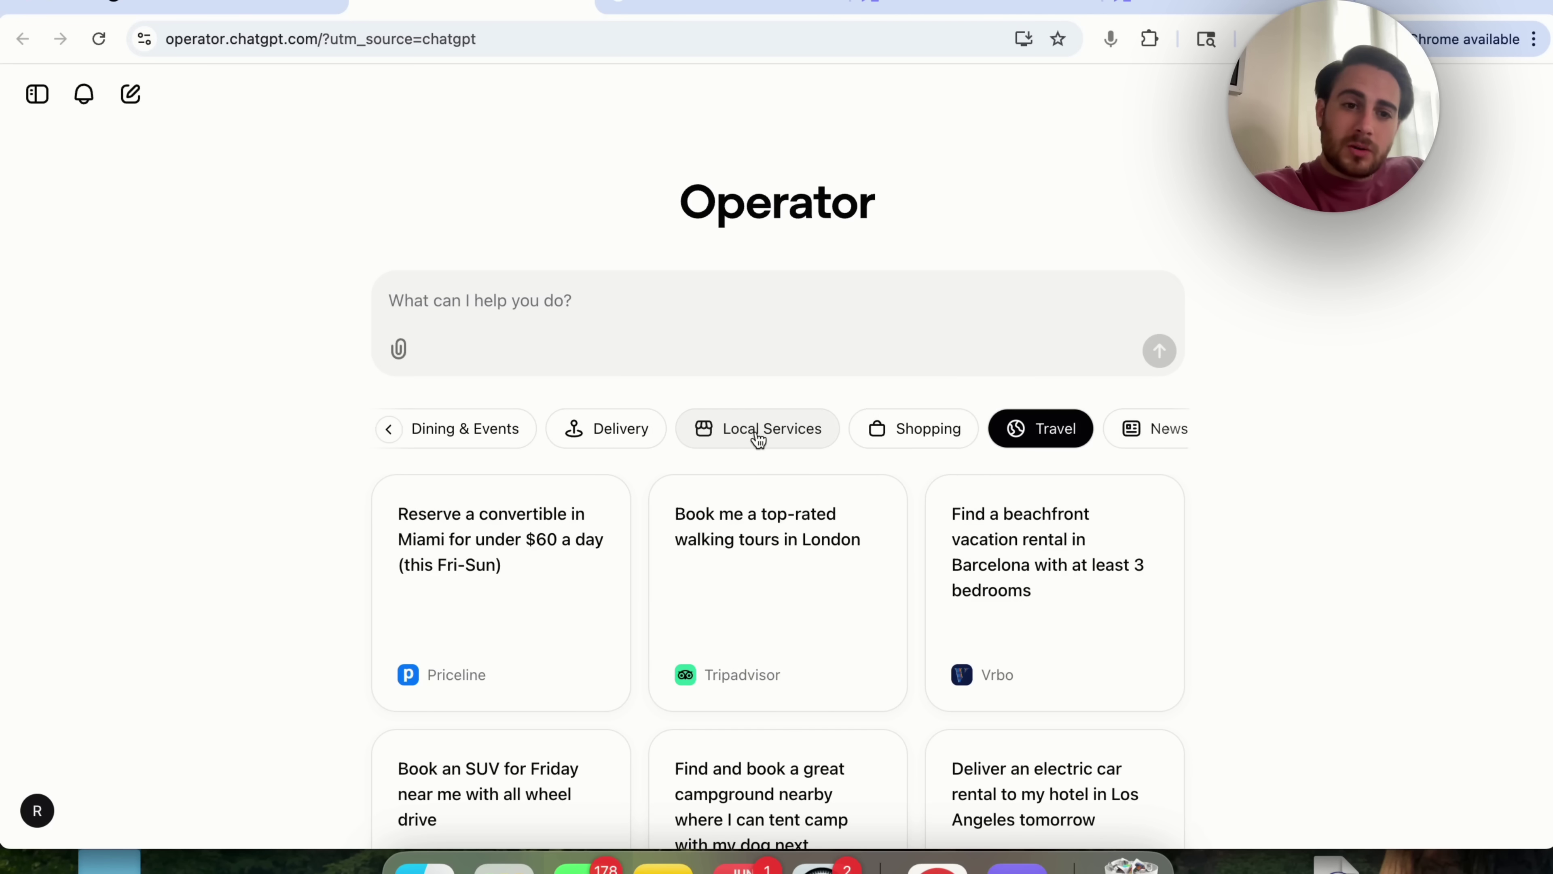
{"action": "left_click", "coordinate": [484, 445]}
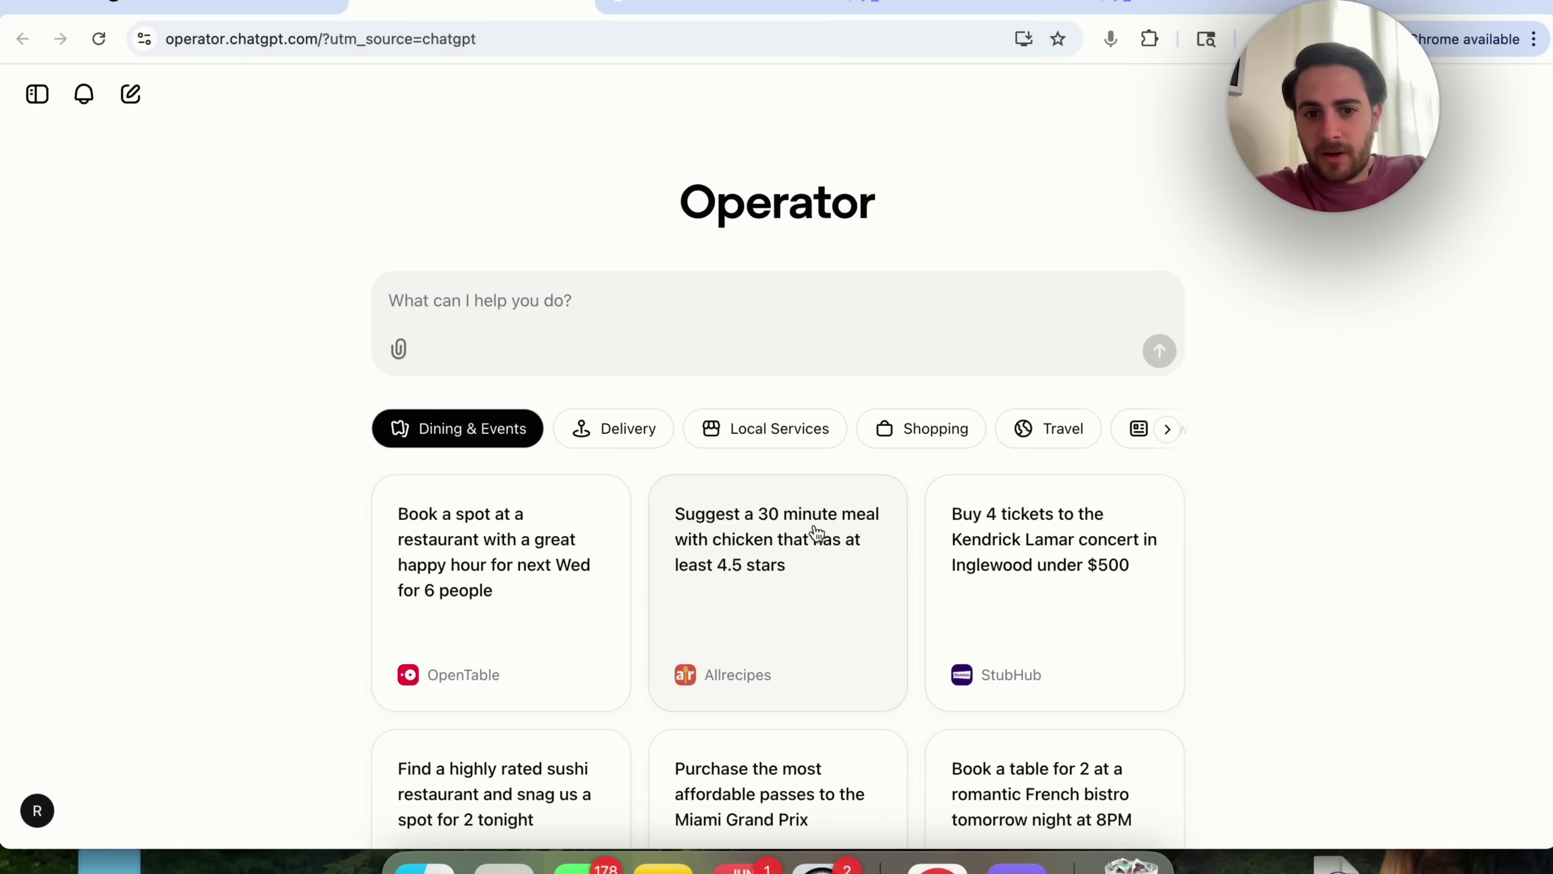
Step: Fill the Operator prompt with the Allrecipes 30-minute chicken meal (4.5+ stars) suggestion and run it
{"action": "left_click", "coordinate": [804, 581]}
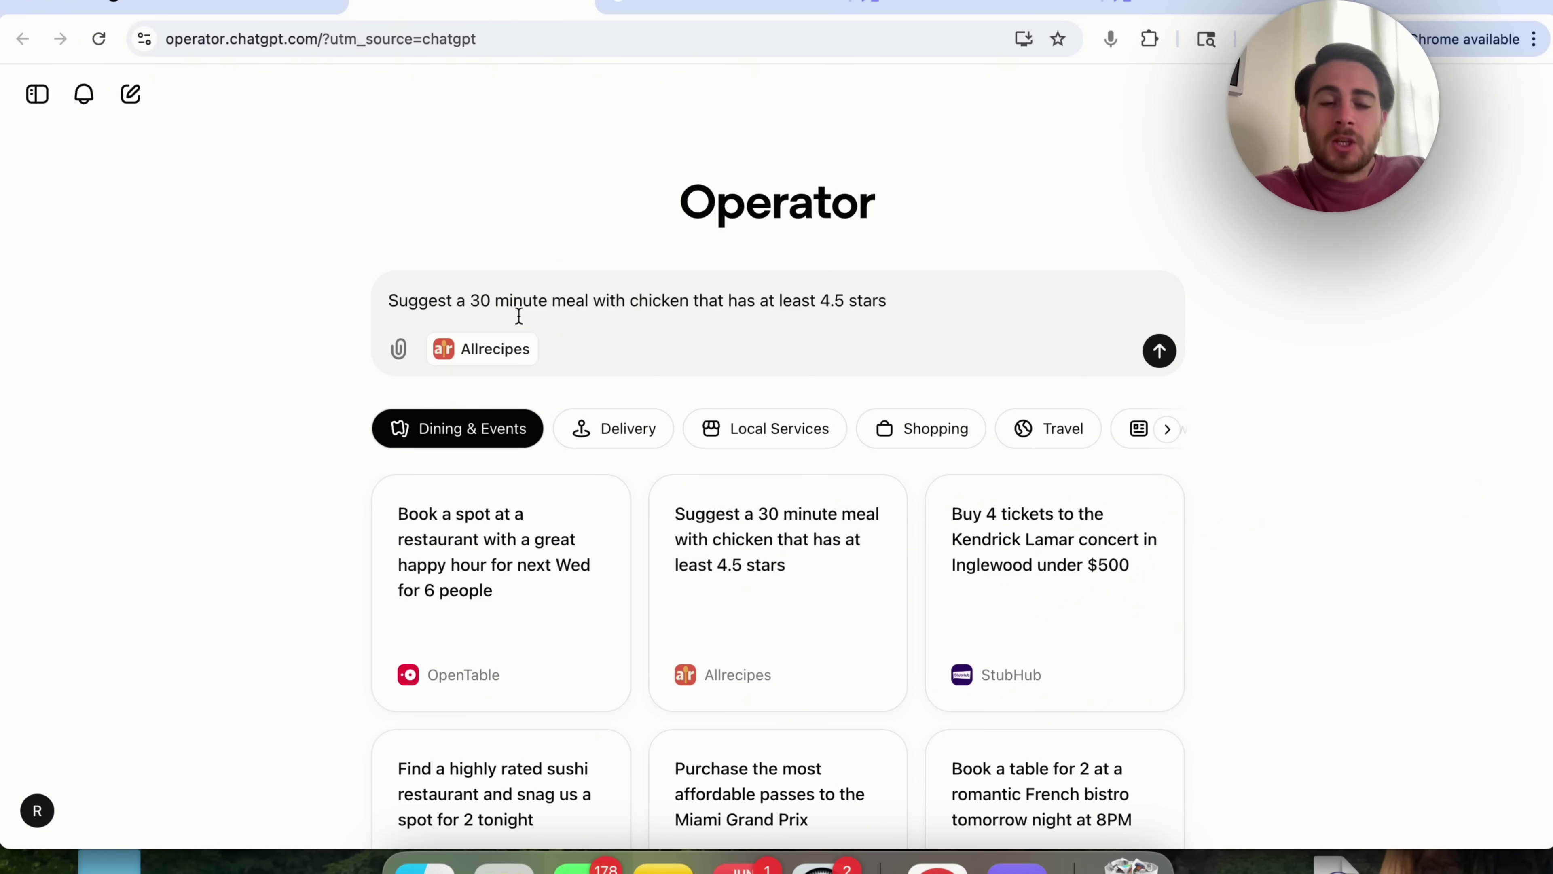
{"action": "left_click_drag", "start_coordinate": [419, 302], "coordinate": [717, 303]}
{"action": "left_click", "coordinate": [719, 302]}
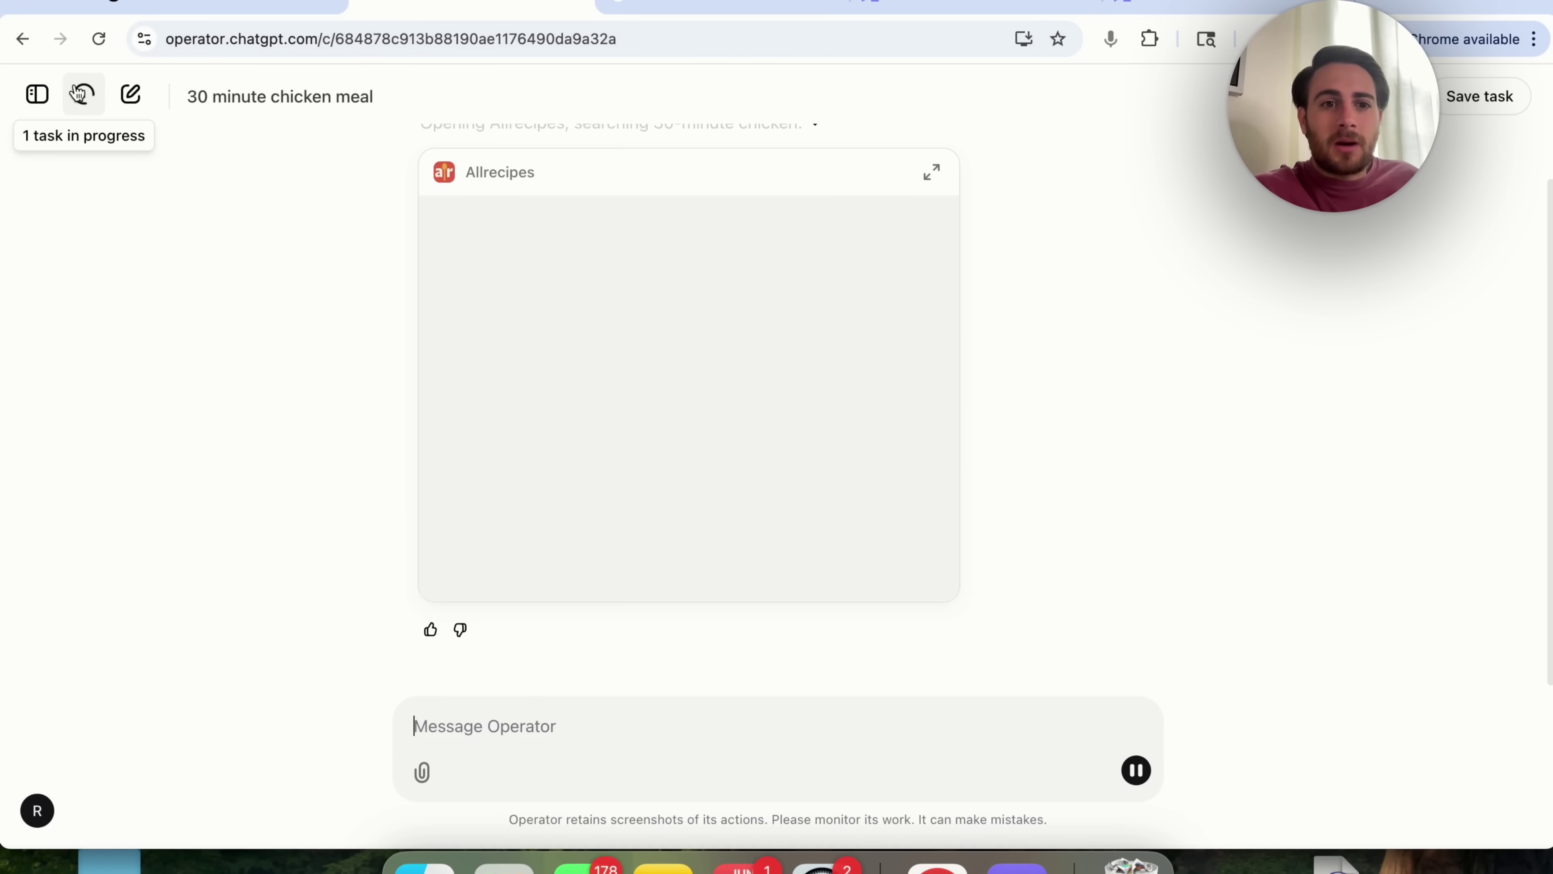
{"action": "mouse_move", "coordinate": [839, 205]}
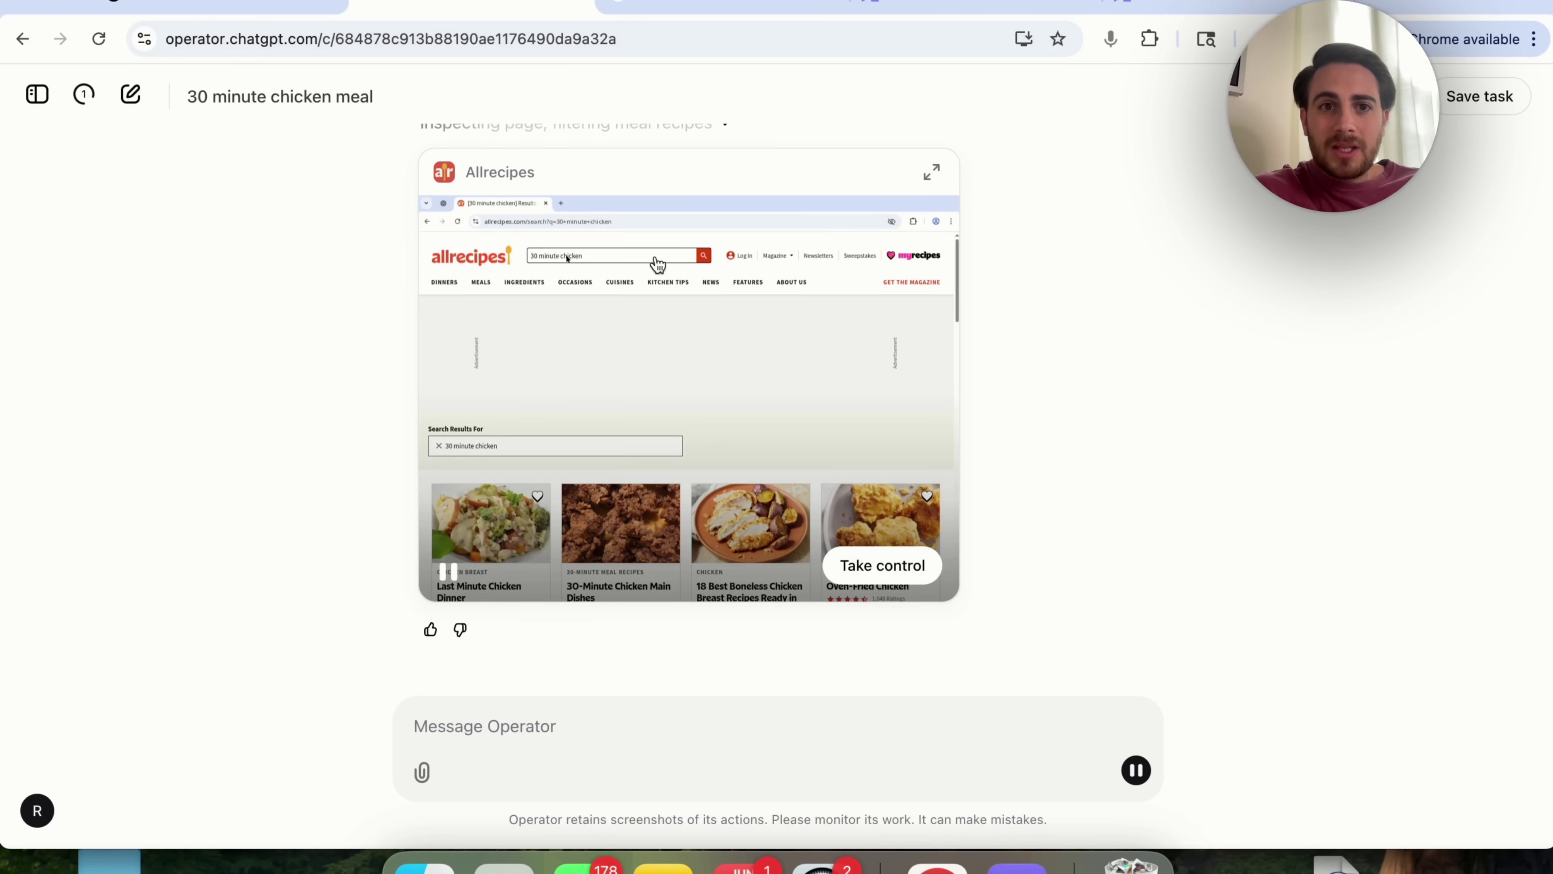
Step: Glance at the Codex page and the running chicken-meal task, then go back to ChatGPT's new chat
{"action": "left_click", "coordinate": [728, 5]}
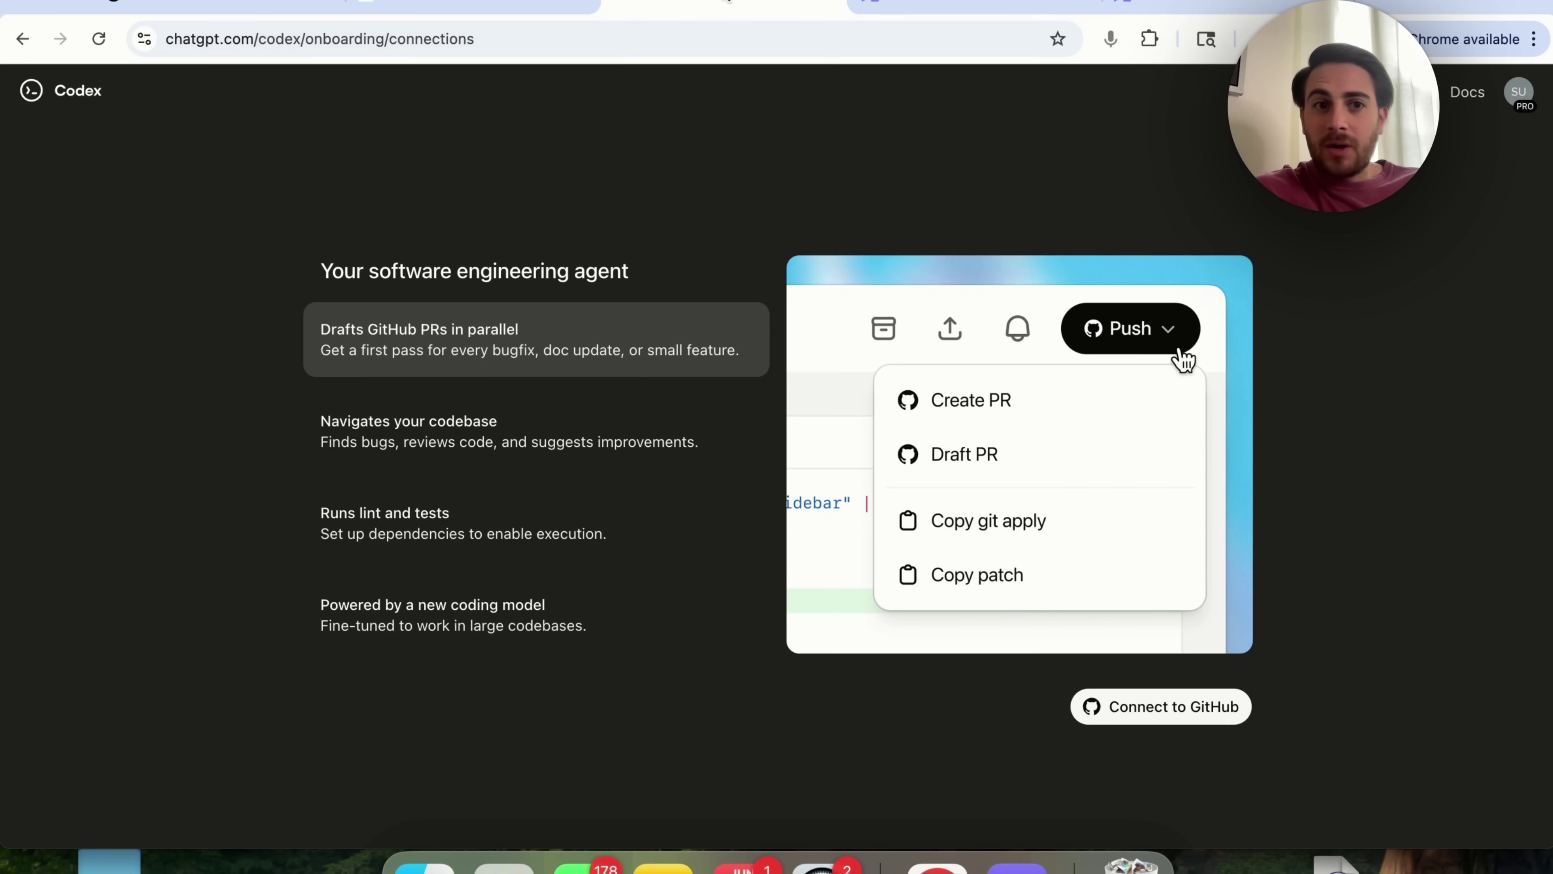
{"action": "left_click", "coordinate": [471, 6]}
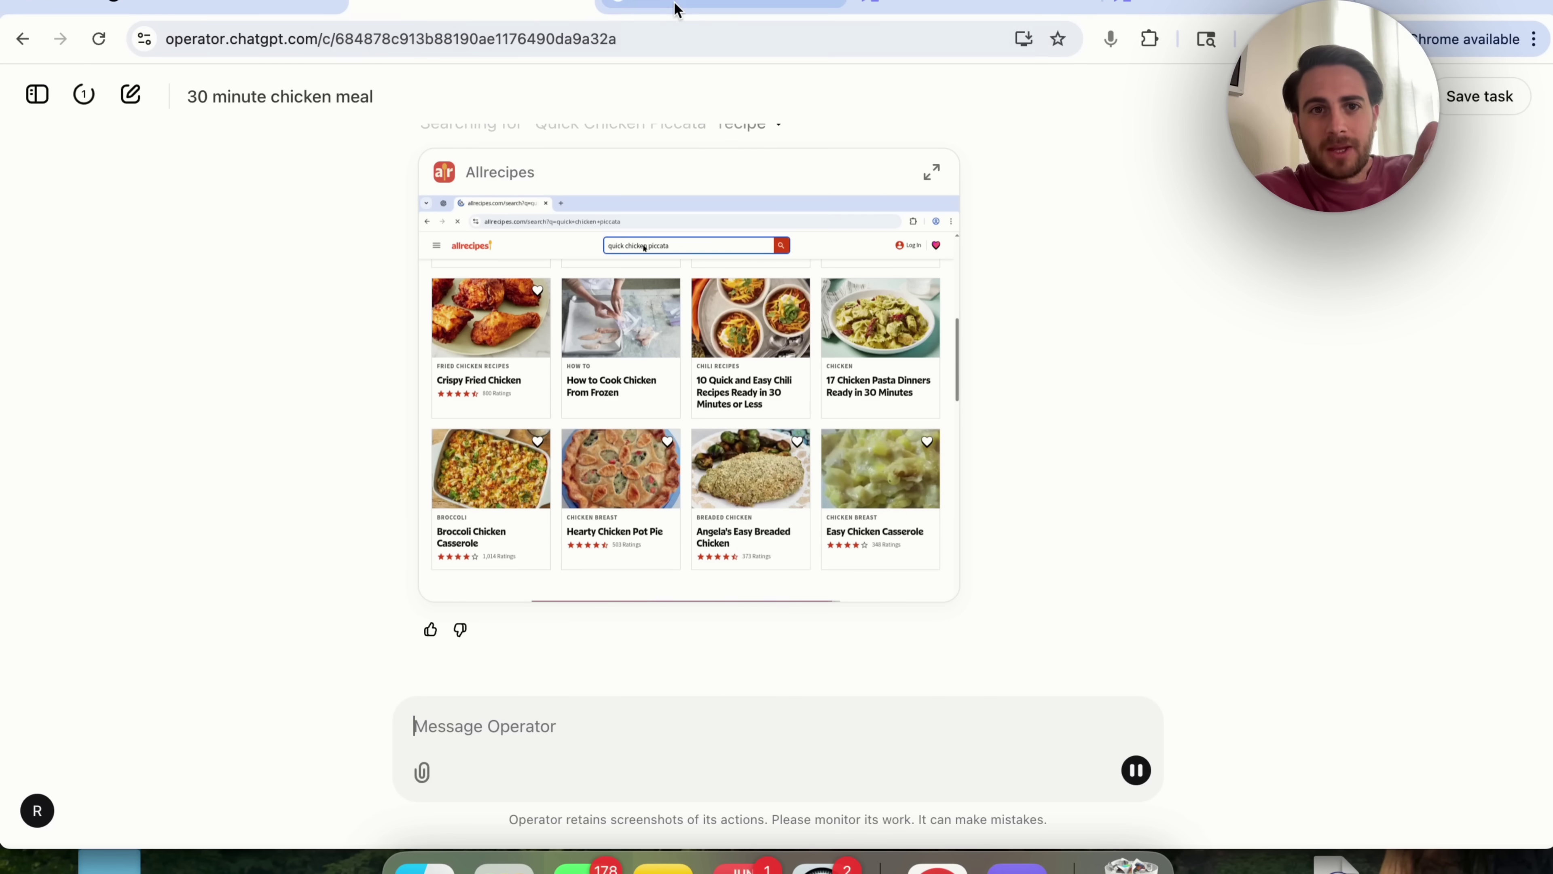
{"action": "left_click", "coordinate": [202, 7]}
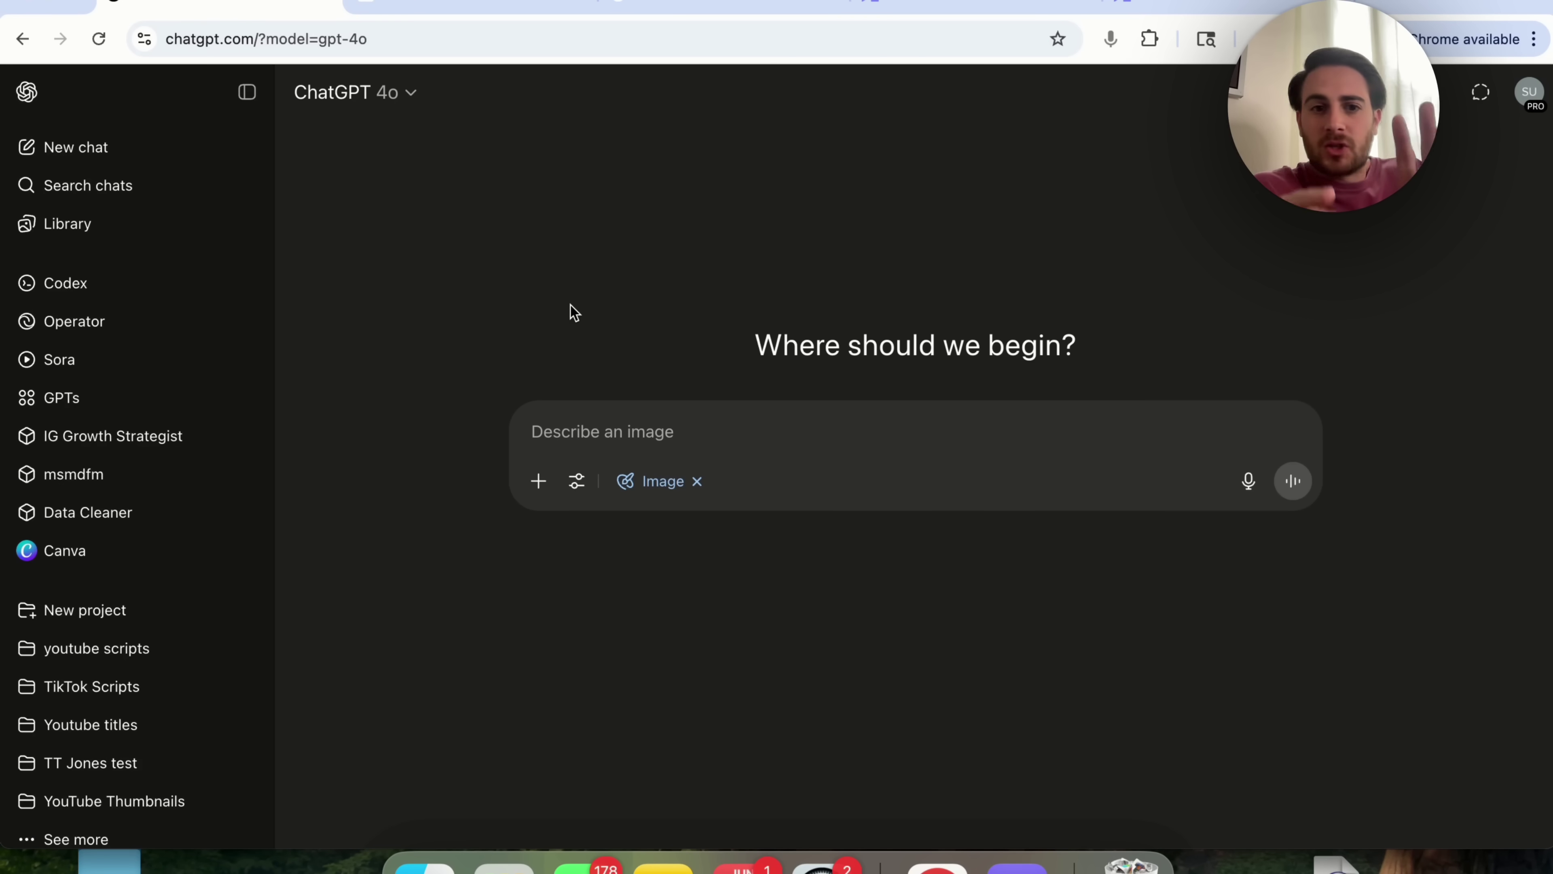
{"action": "left_click", "coordinate": [496, 7]}
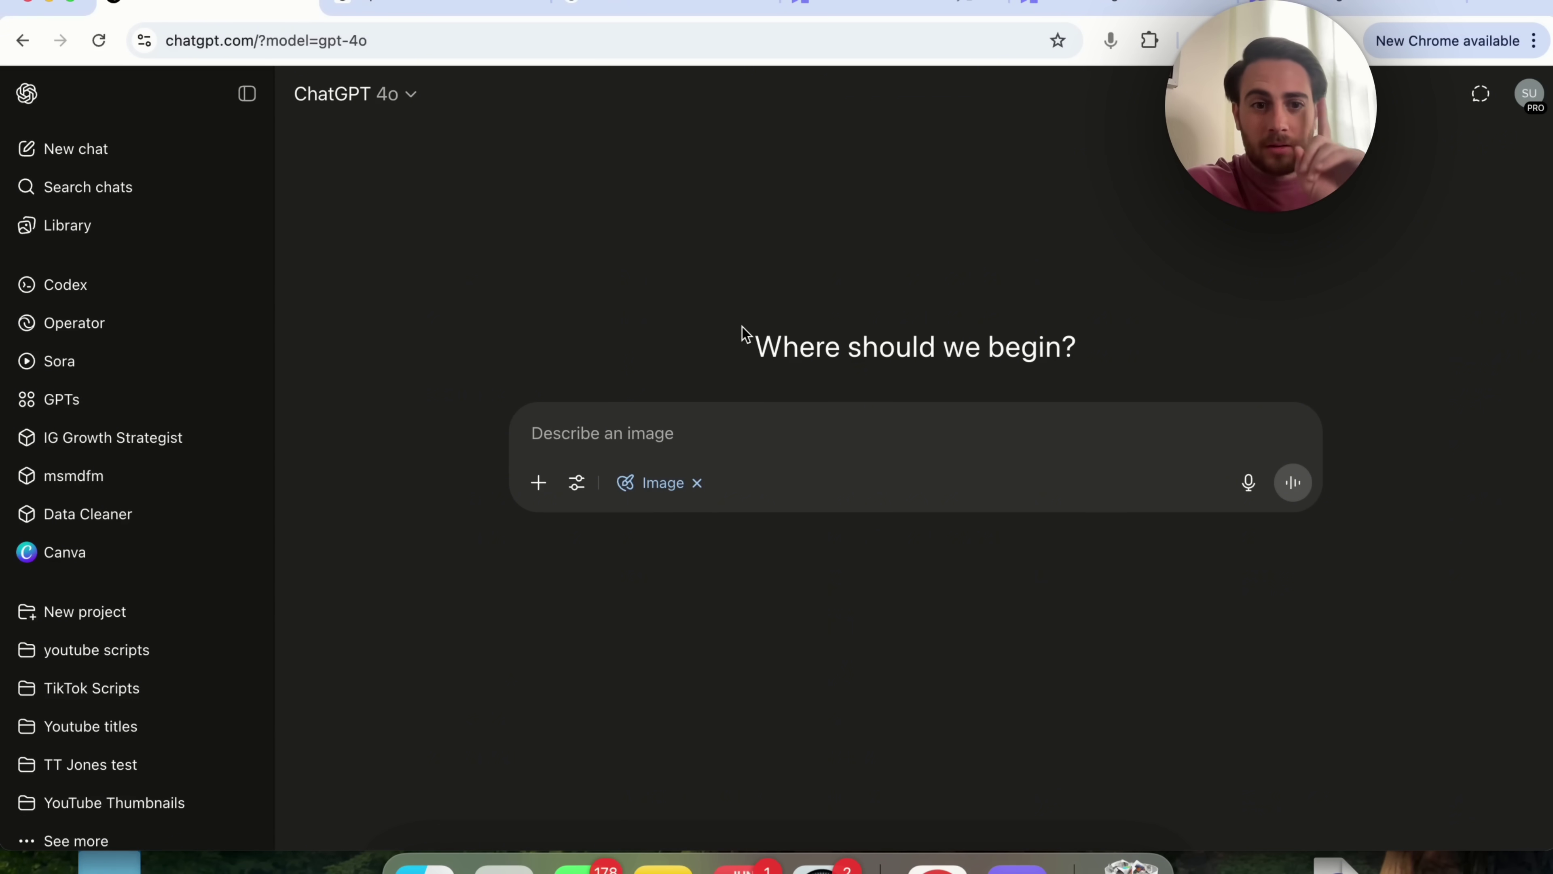
Step: Drop Image creation mode and switch the new chat to Run deep research
{"action": "left_click", "coordinate": [696, 483]}
{"action": "left_click", "coordinate": [608, 494]}
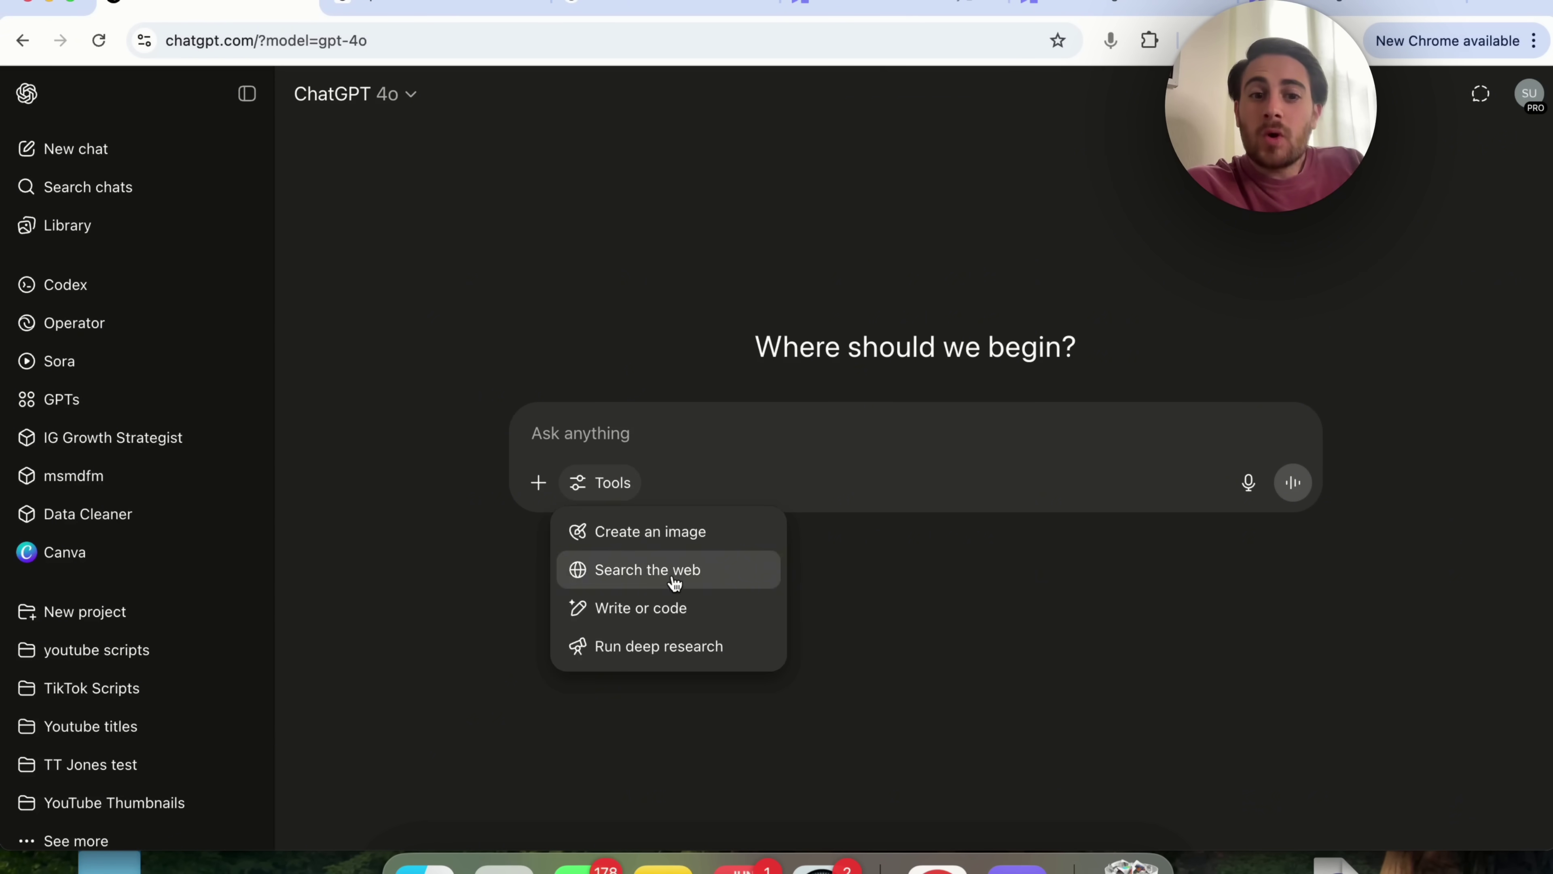
{"action": "left_click", "coordinate": [662, 644]}
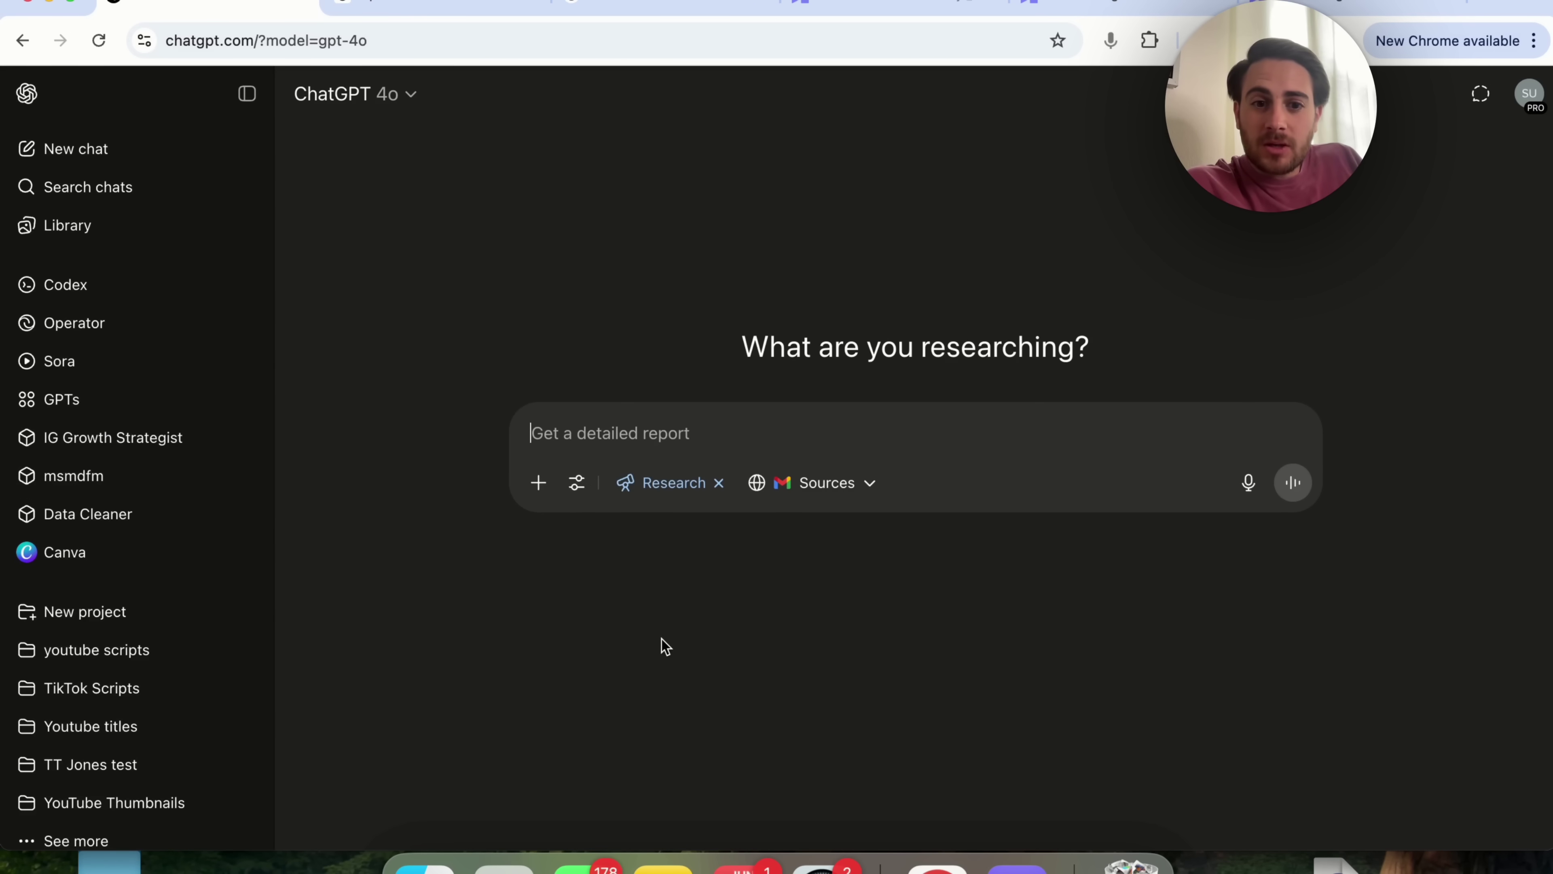
Step: Go from deep research Sources to the Connectors settings listing Gmail, Box, Dropbox and GitHub
{"action": "left_click", "coordinate": [769, 483]}
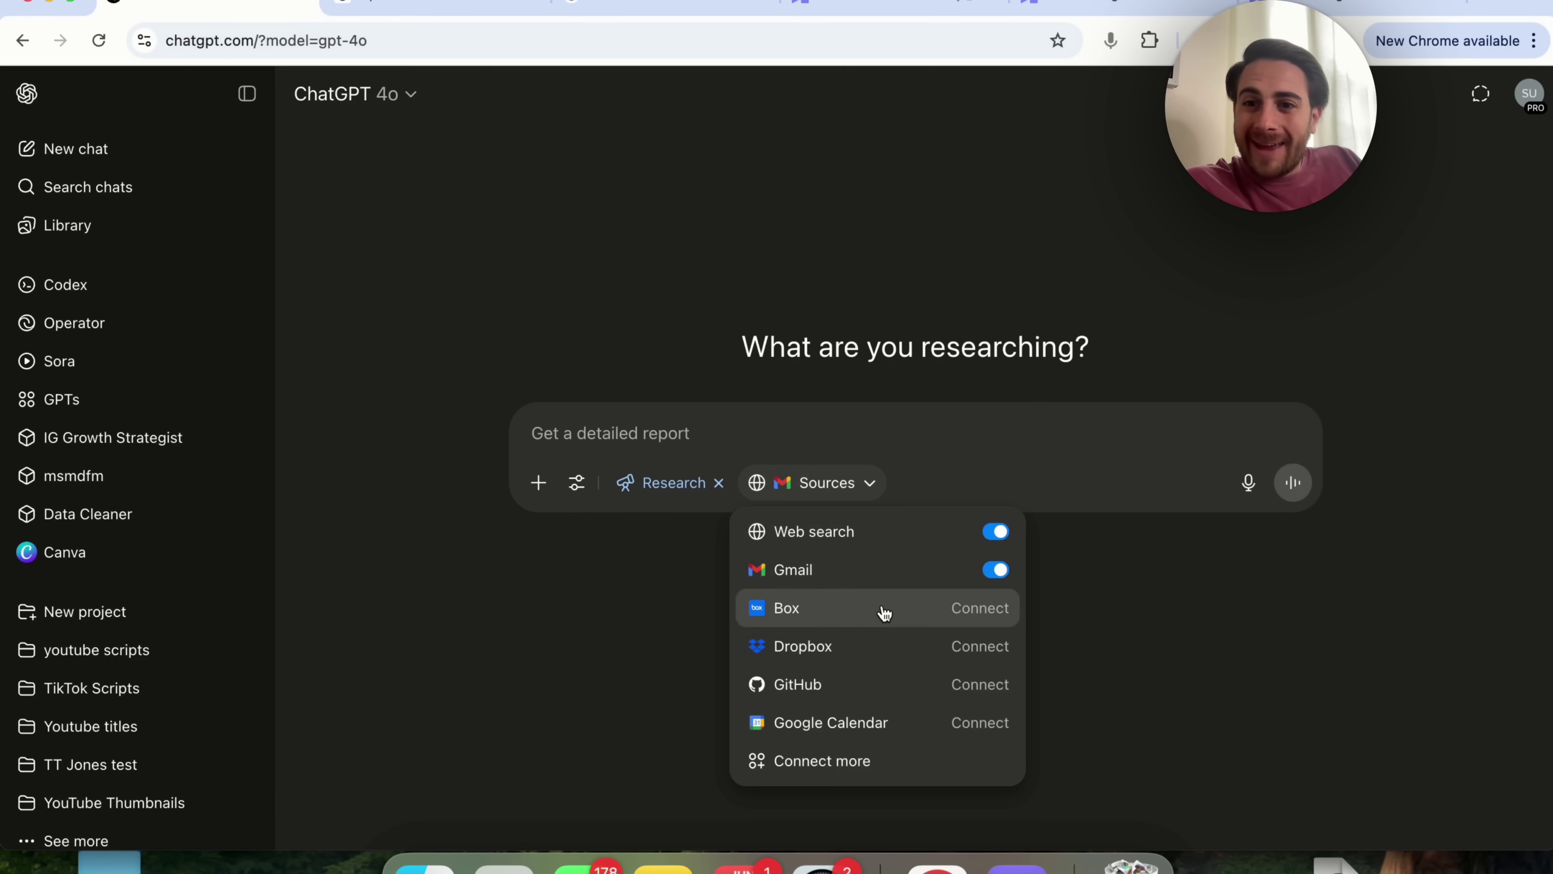
{"action": "left_click", "coordinate": [871, 765]}
{"action": "scroll", "coordinate": [862, 559], "scroll_direction": "down", "scroll_amount": 1}
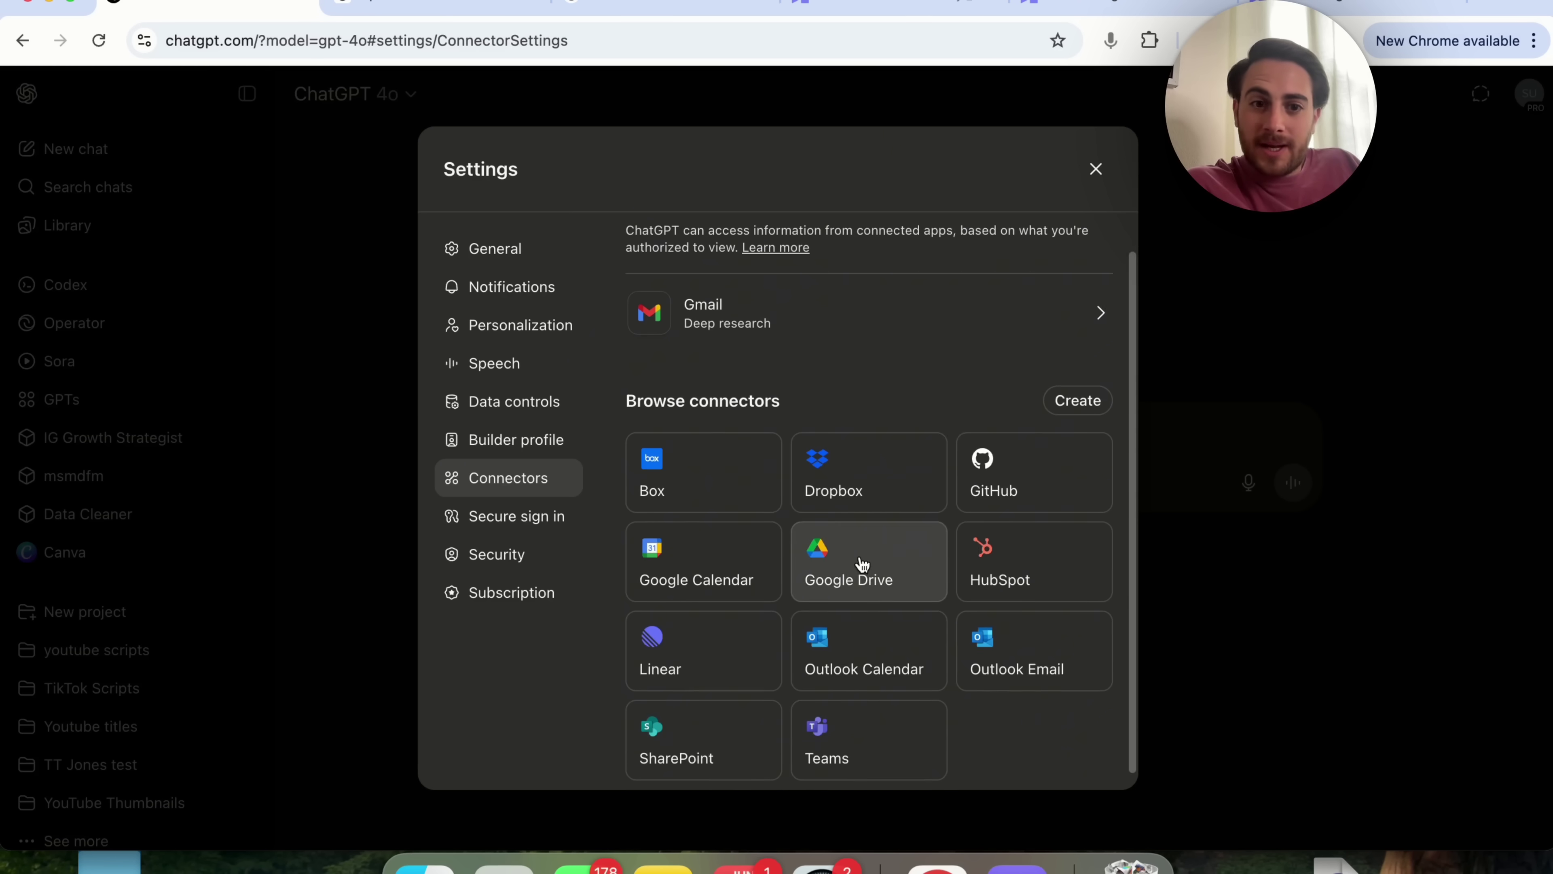
{"action": "scroll", "coordinate": [862, 564], "scroll_direction": "down", "scroll_amount": 1}
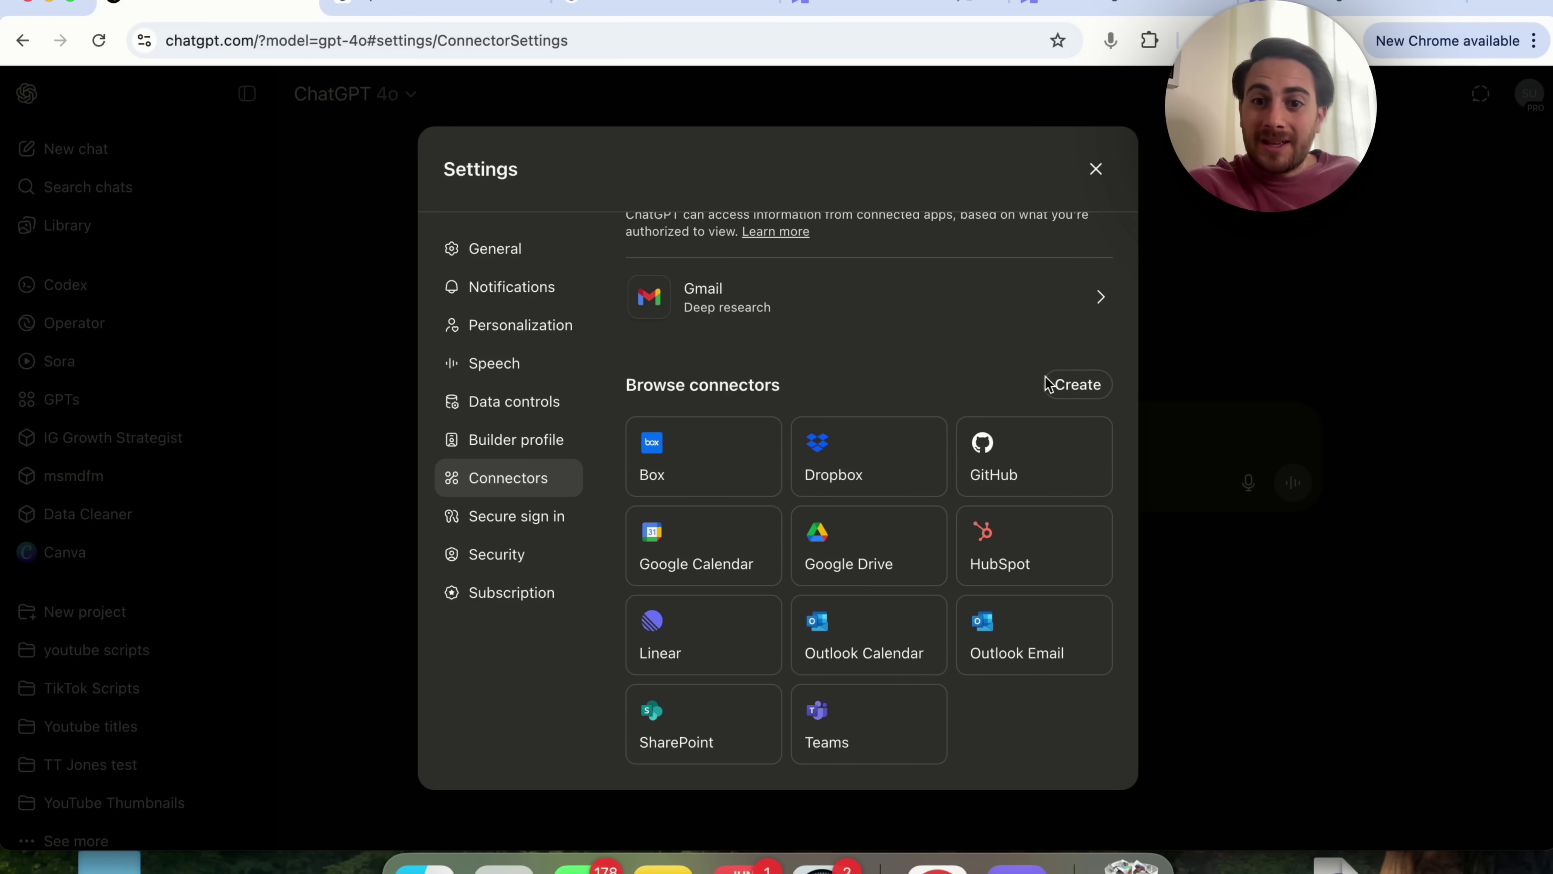
Step: Inspect the custom connector form's OAuth authentication and trust option, then close it and Settings
{"action": "left_click", "coordinate": [1056, 394]}
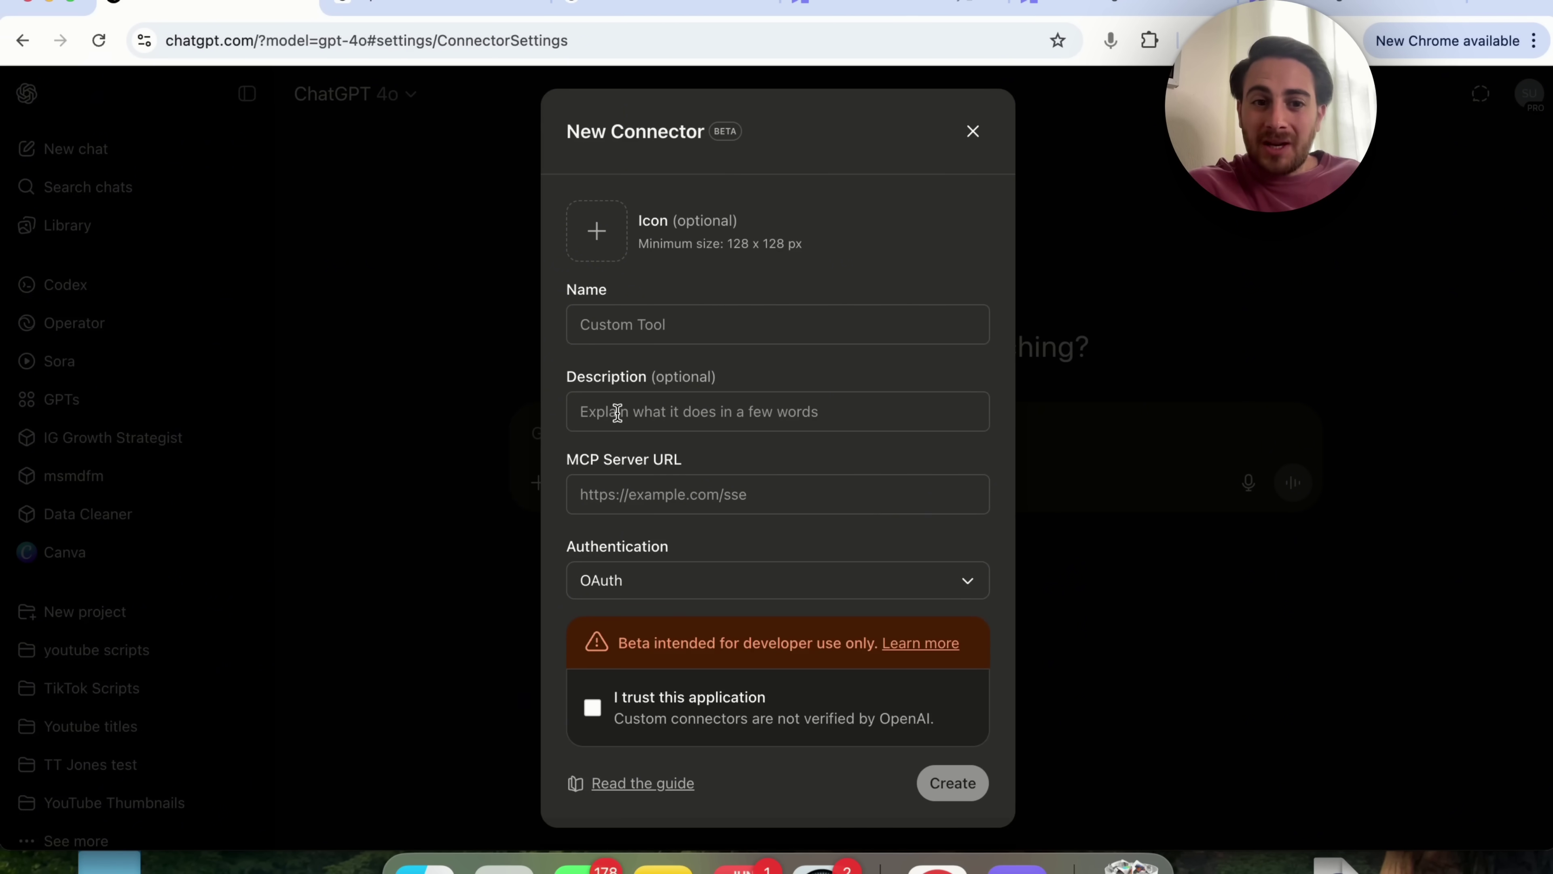
{"action": "left_click", "coordinate": [595, 577]}
{"action": "left_click", "coordinate": [822, 569]}
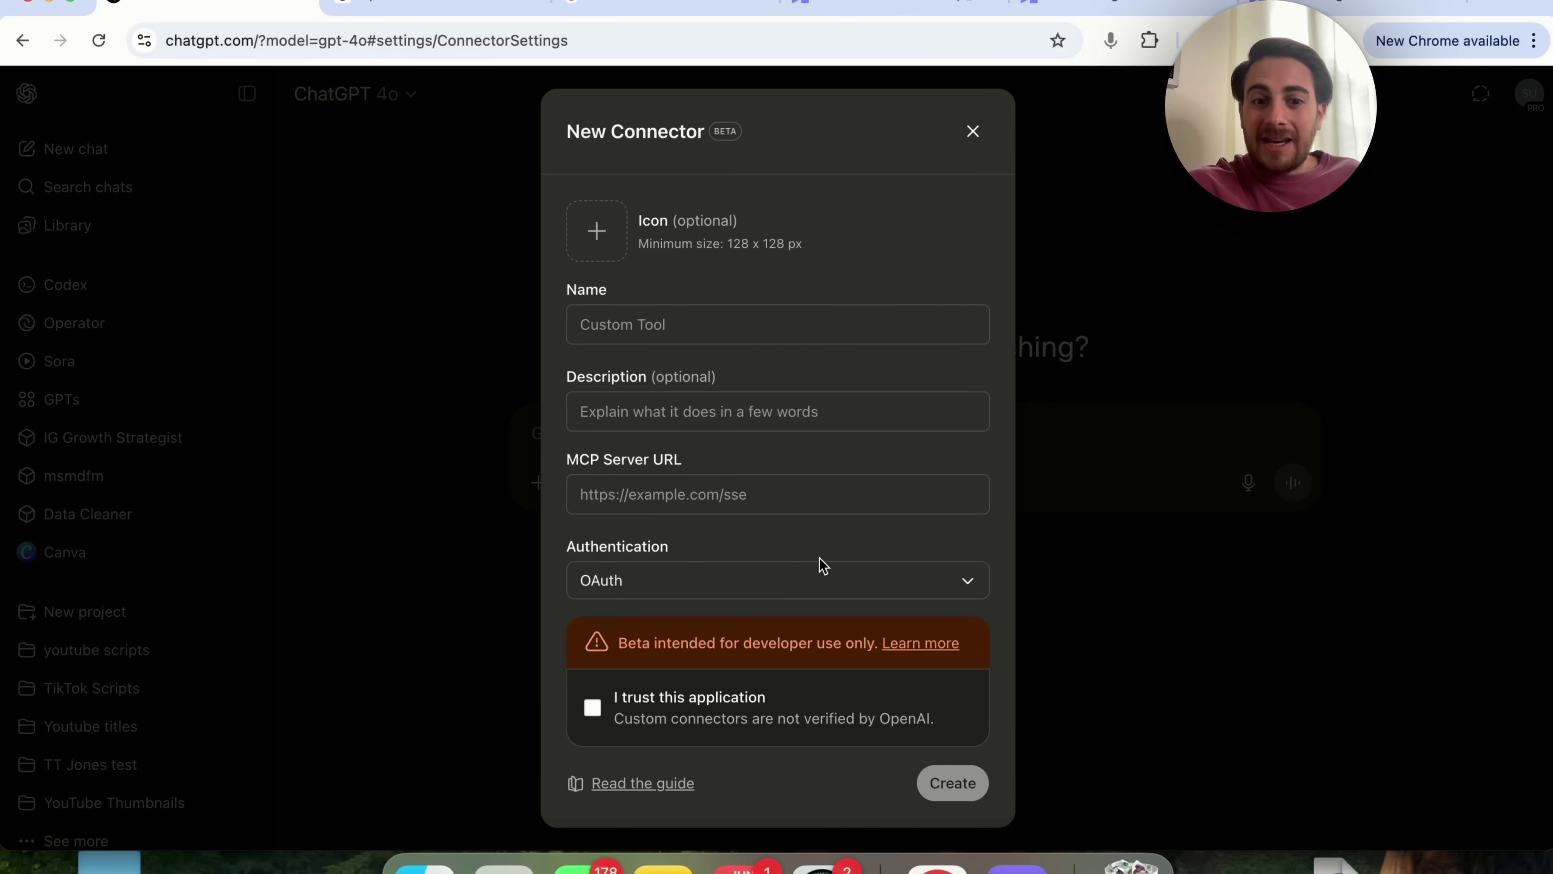
{"action": "left_click", "coordinate": [592, 709]}
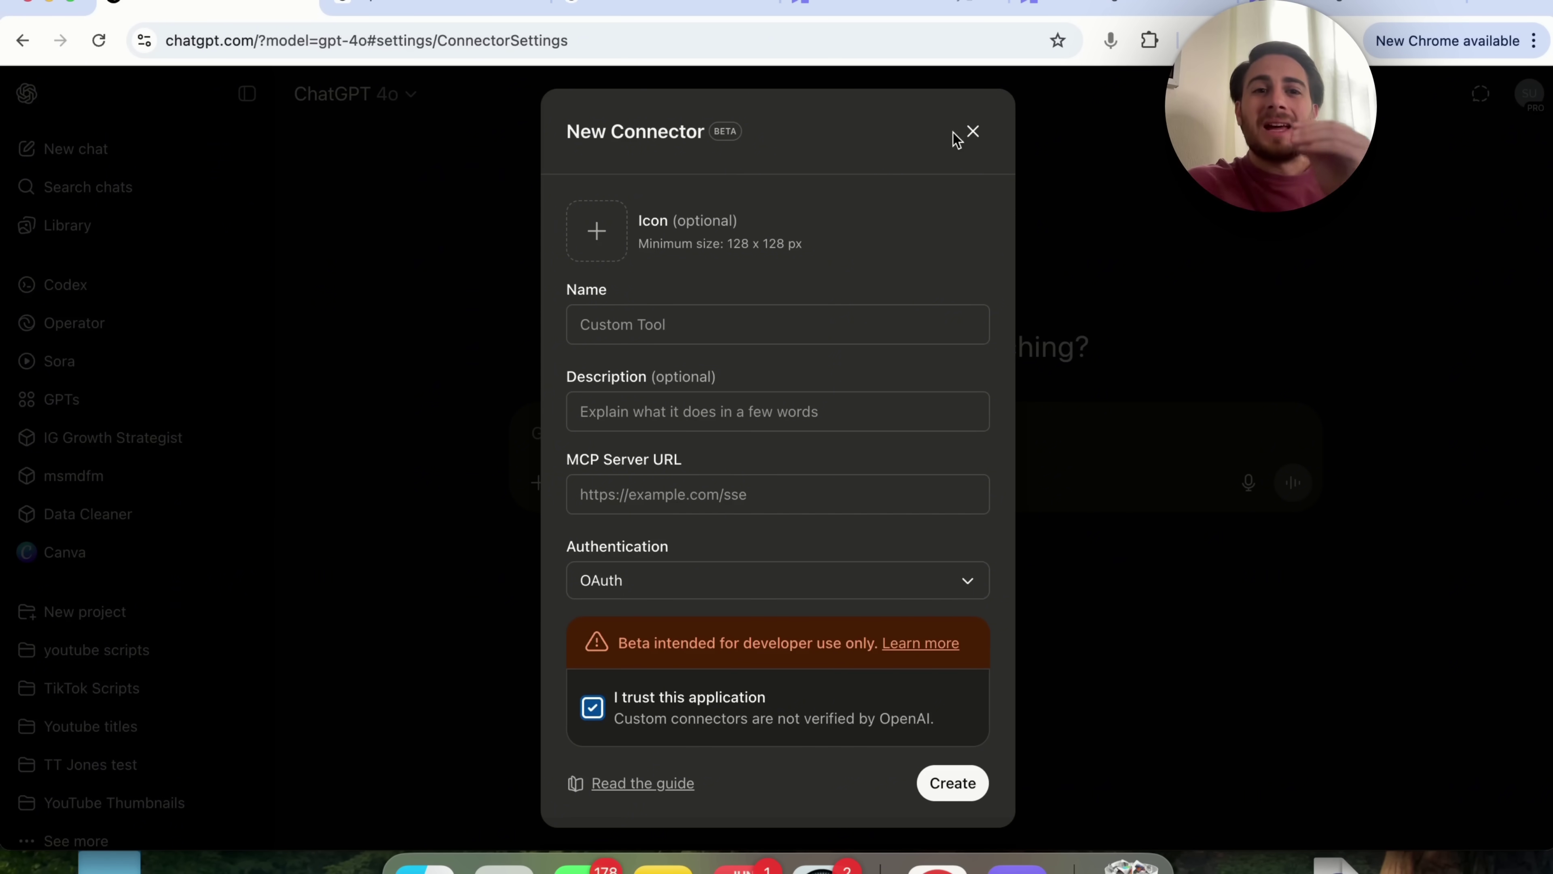
{"action": "left_click", "coordinate": [974, 130]}
{"action": "scroll", "coordinate": [965, 430], "scroll_direction": "down", "scroll_amount": 2}
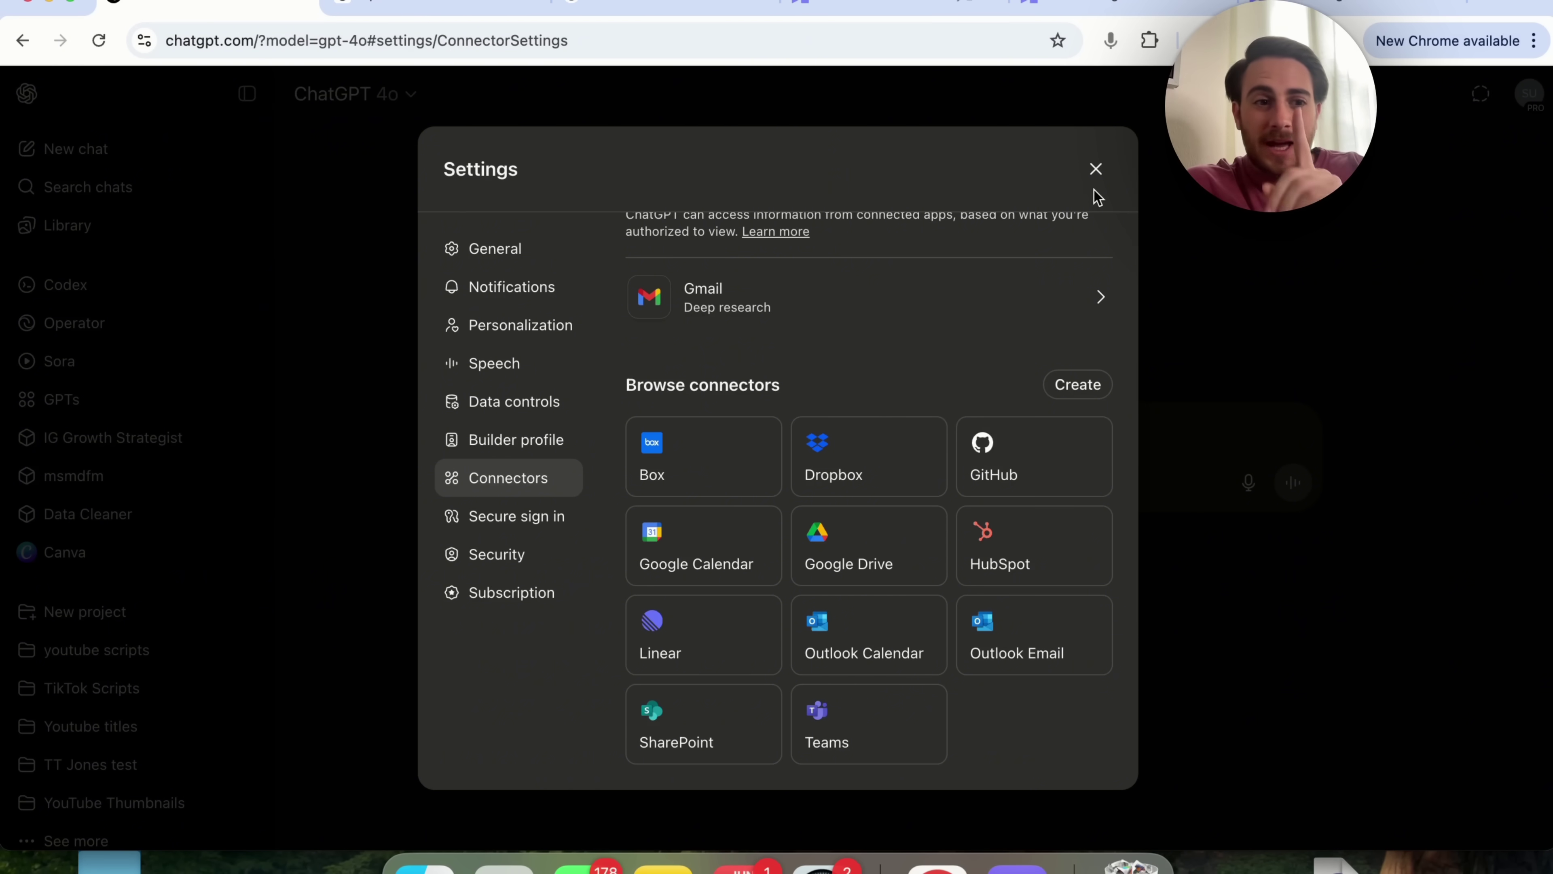
{"action": "left_click", "coordinate": [1096, 171]}
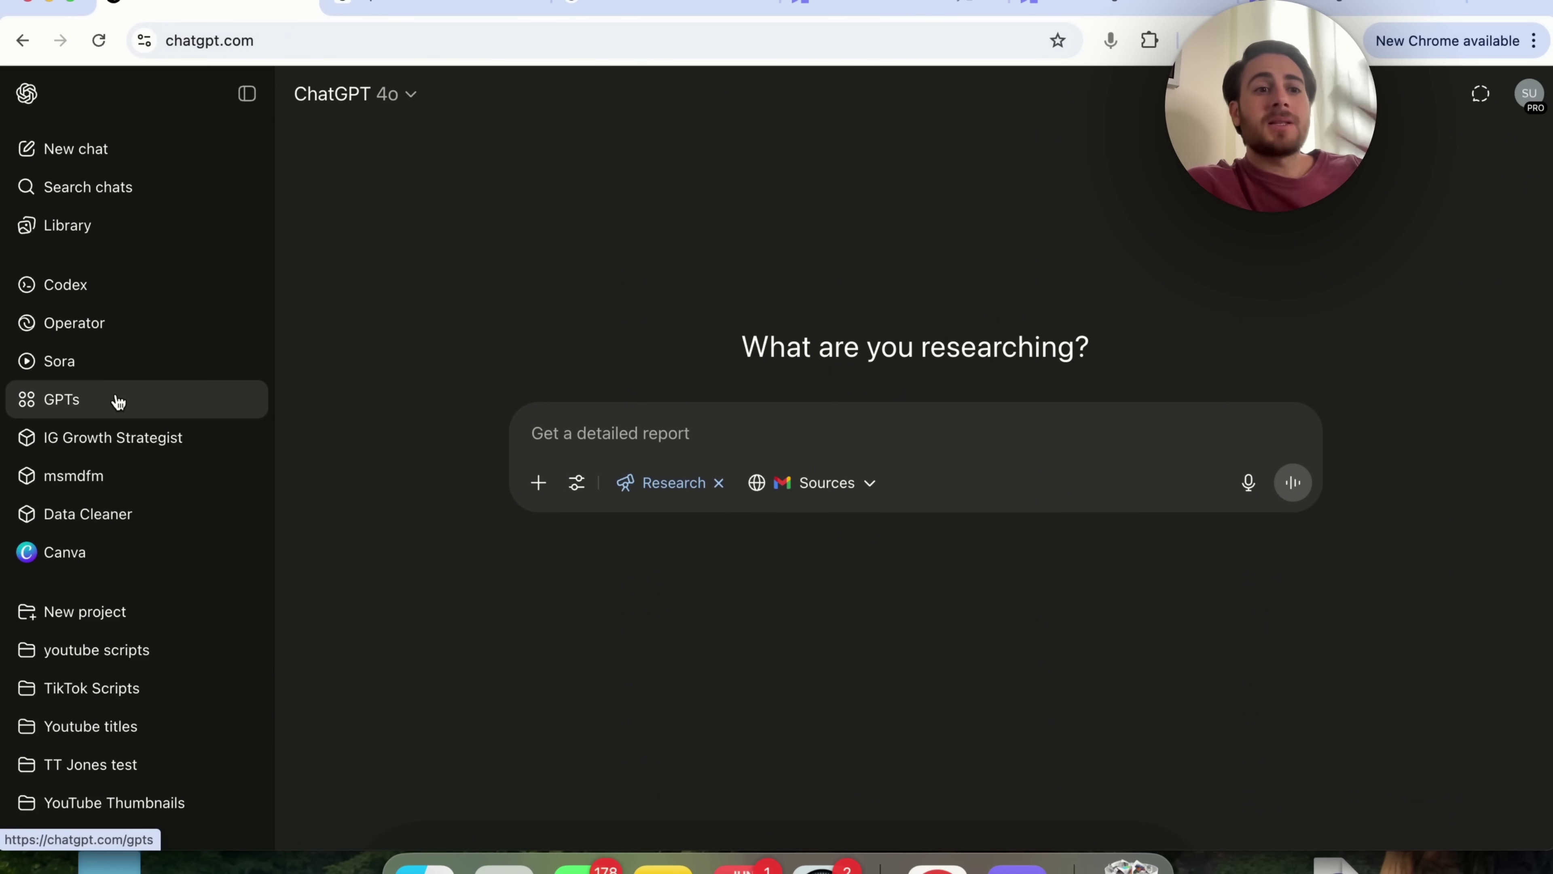
Step: In the GPT store, view the Canva GPT's ratings and conversation starters
{"action": "left_click", "coordinate": [154, 401]}
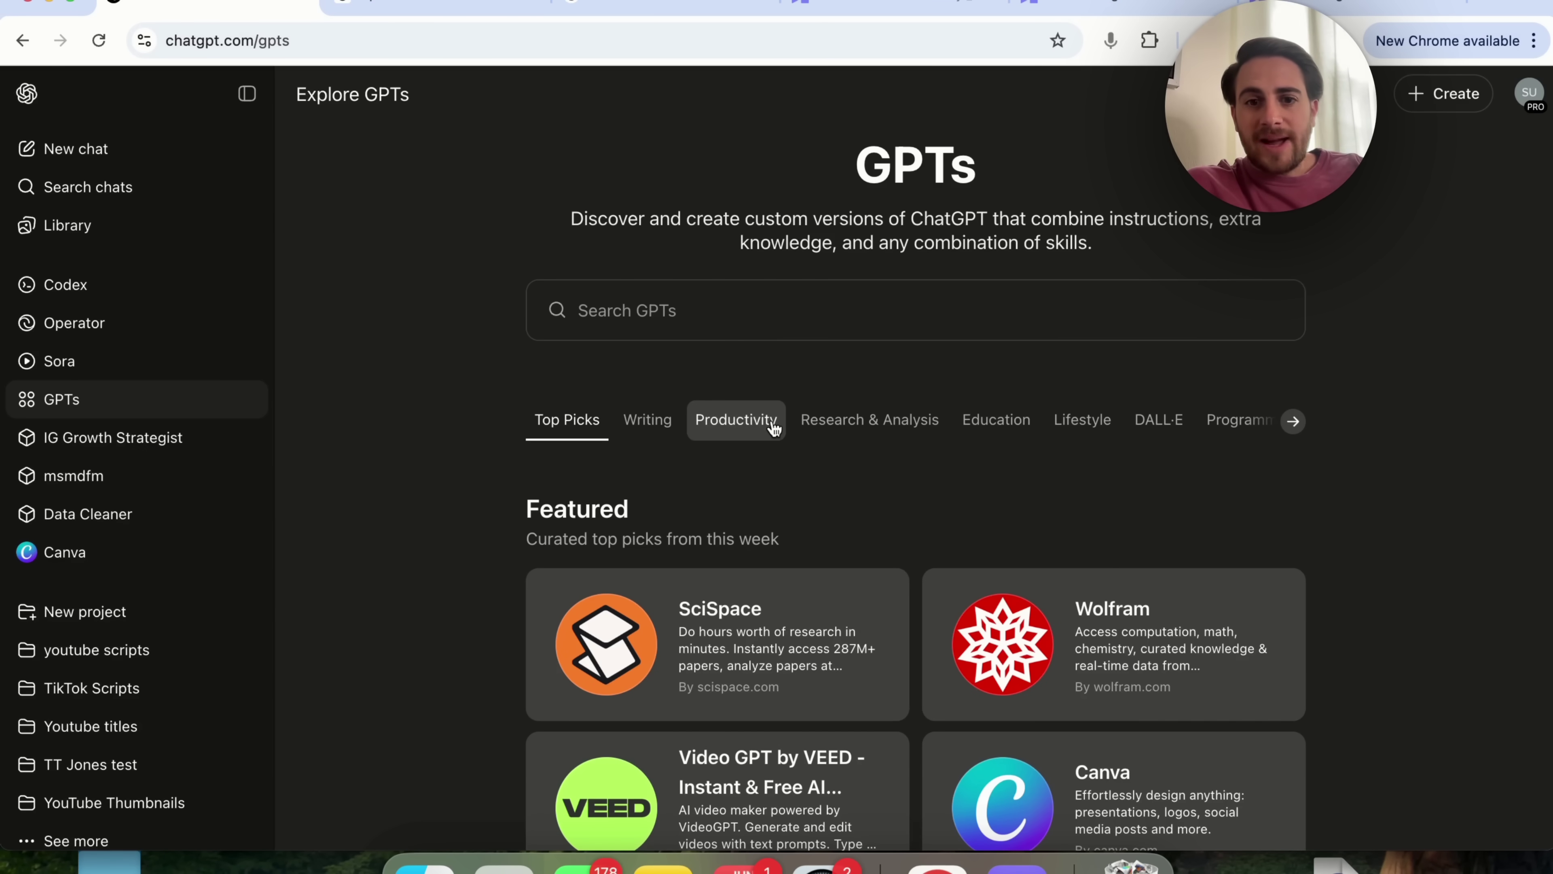
{"action": "scroll", "coordinate": [773, 428], "scroll_direction": "down", "scroll_amount": 3}
{"action": "left_click", "coordinate": [994, 598]}
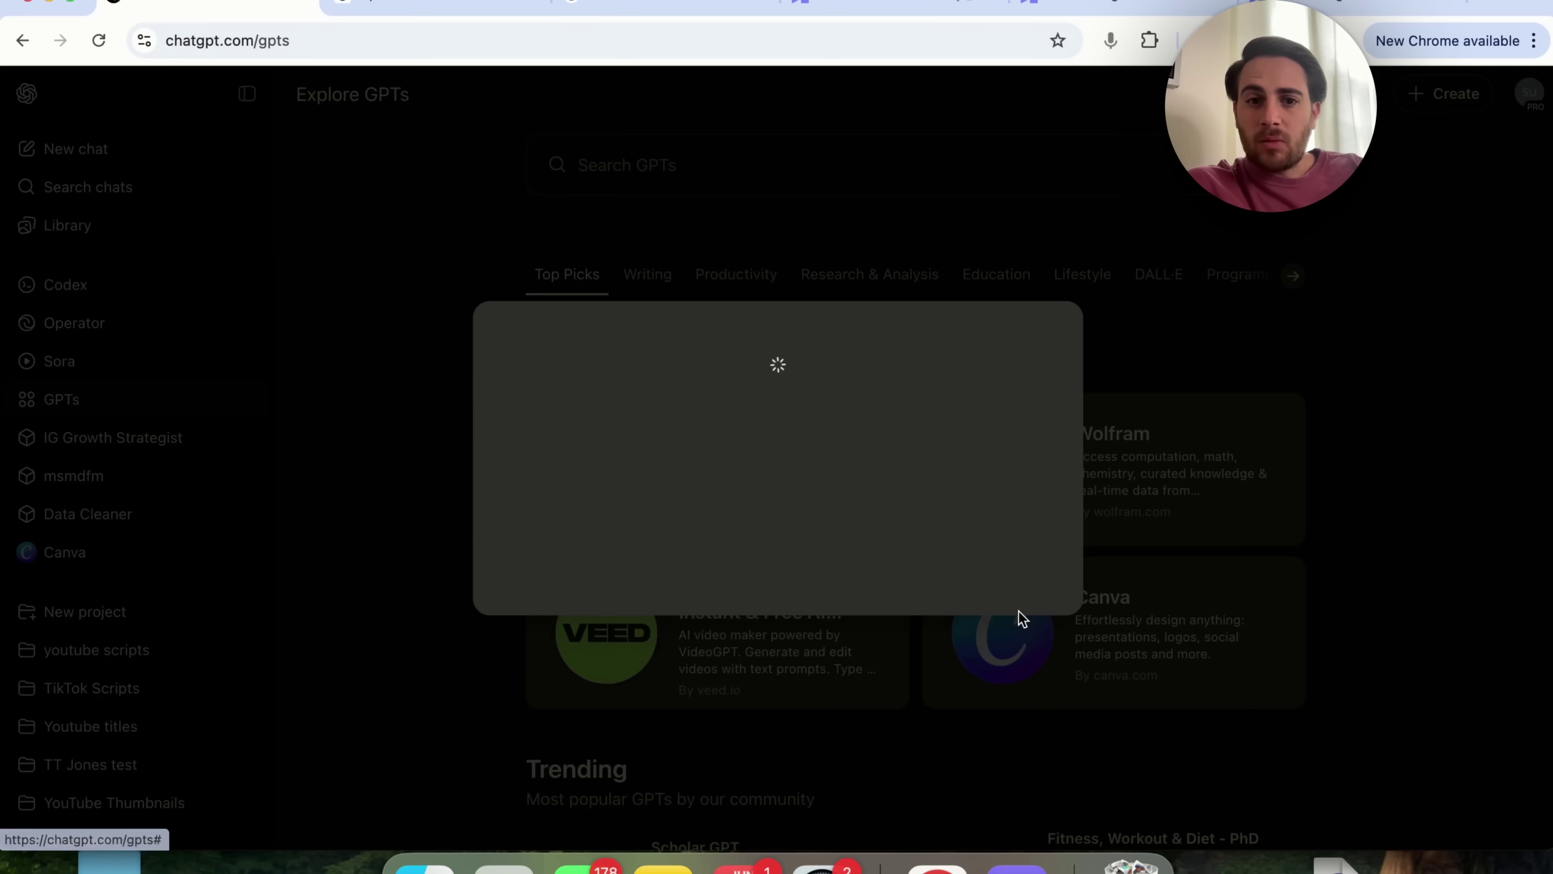
{"action": "scroll", "coordinate": [751, 243], "scroll_direction": "down", "scroll_amount": 8}
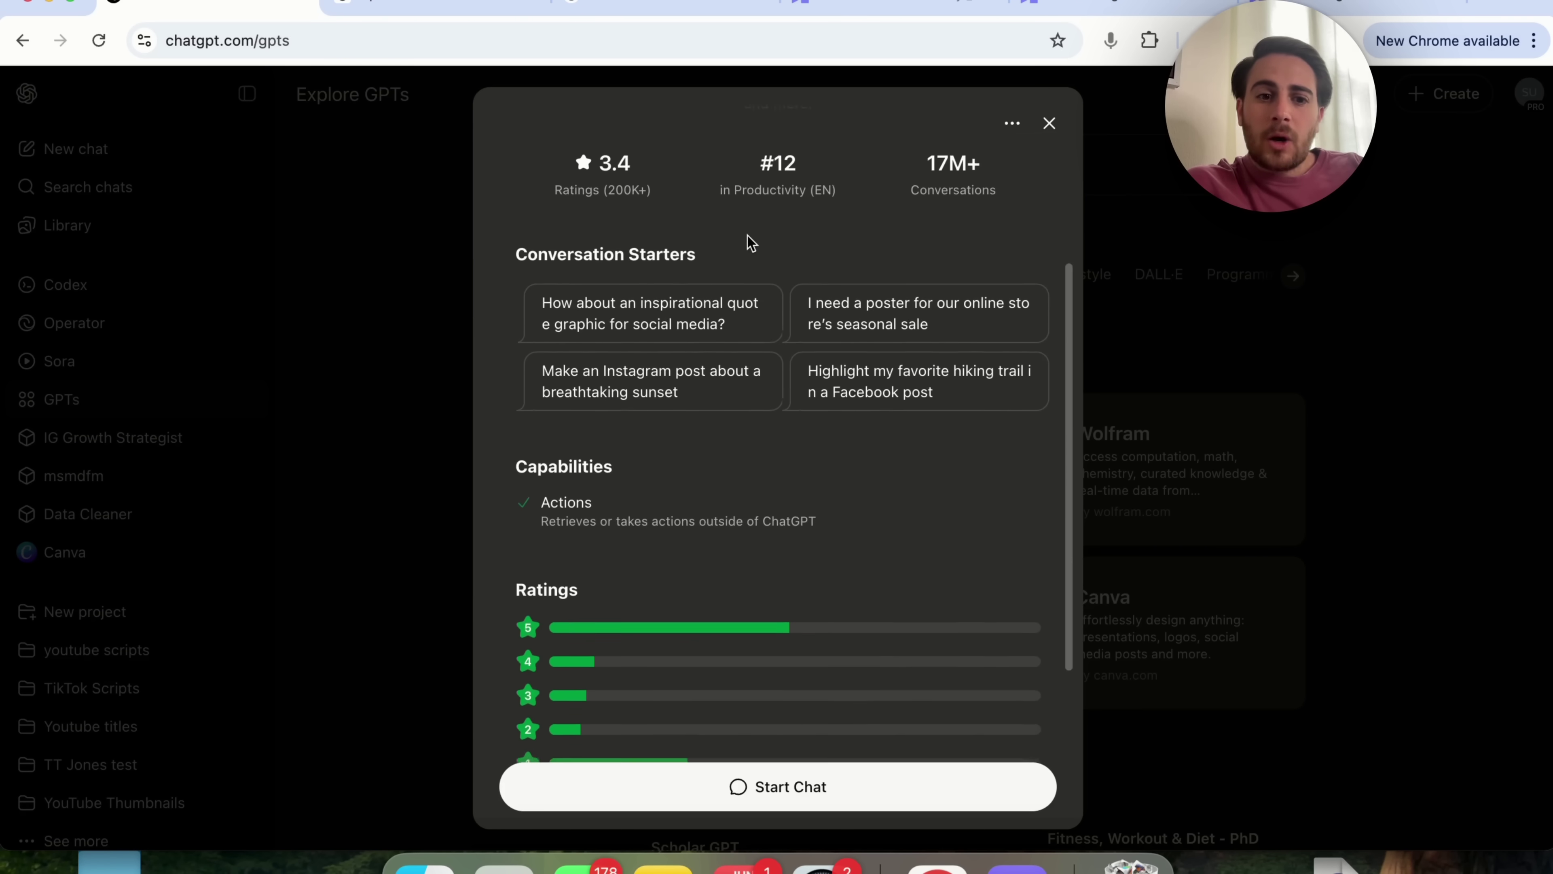
{"action": "scroll", "coordinate": [751, 243], "scroll_direction": "up", "scroll_amount": 8}
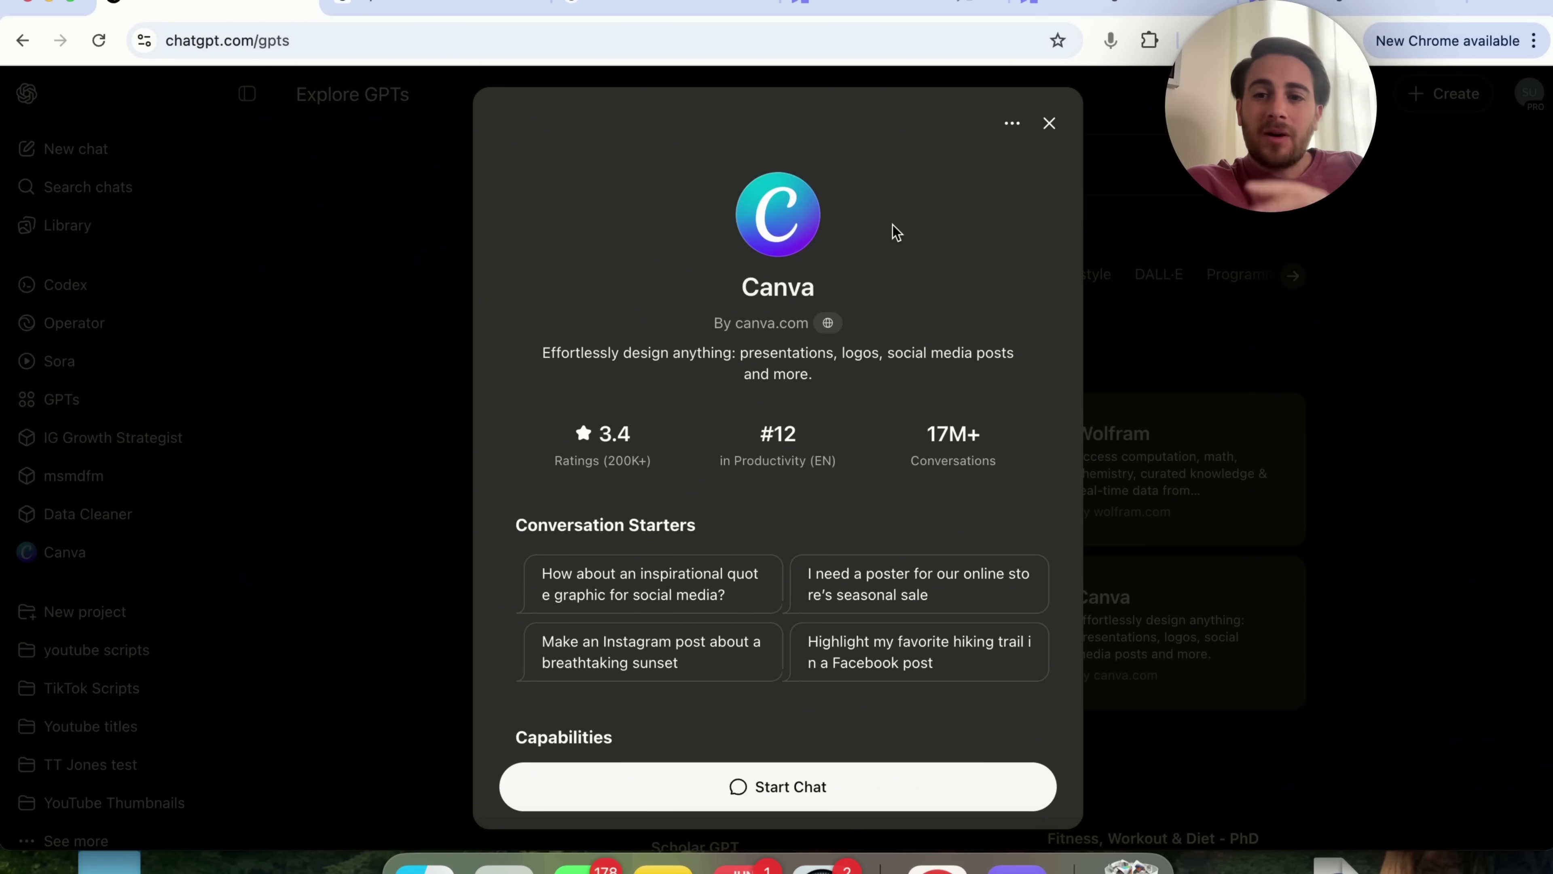
{"action": "left_click", "coordinate": [1049, 123]}
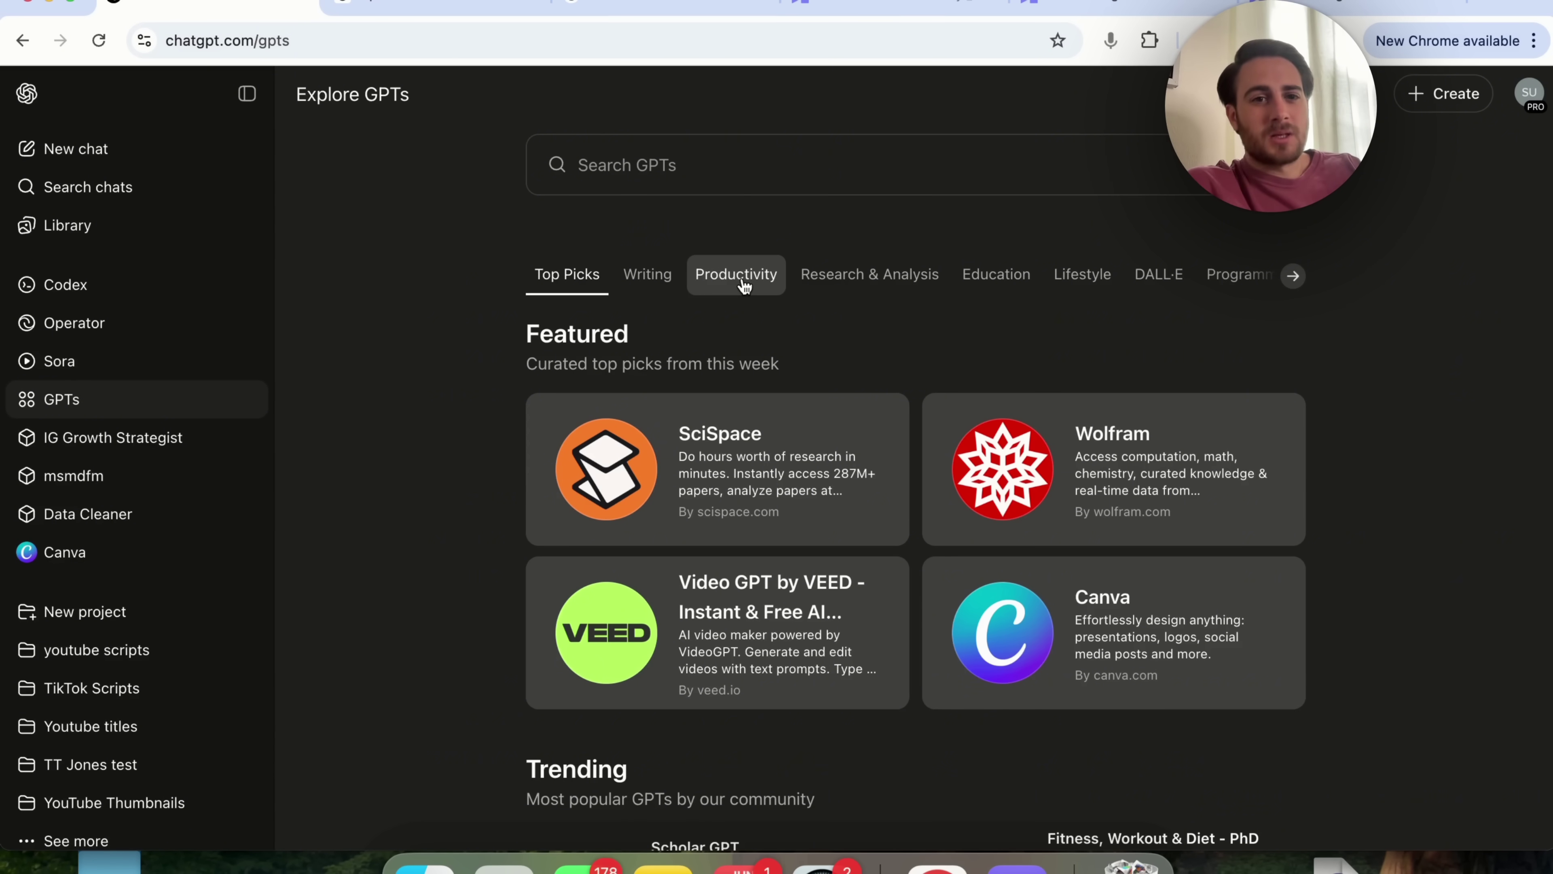
Step: Browse the Writing GPTs and scroll on to the Productivity picks
{"action": "scroll", "coordinate": [666, 291], "scroll_direction": "down", "scroll_amount": 7}
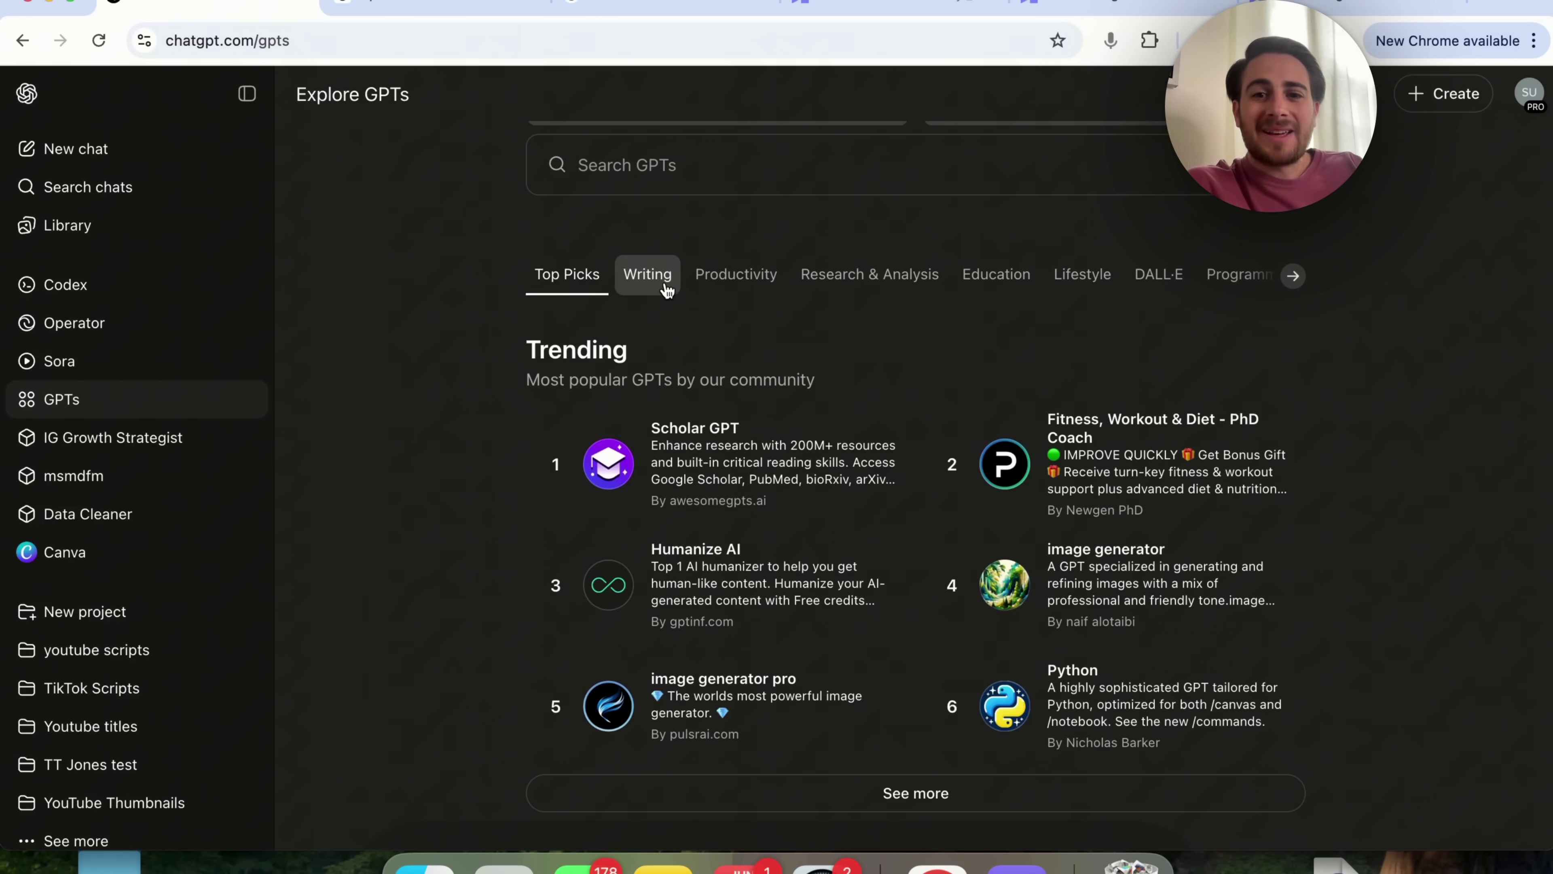
{"action": "left_click", "coordinate": [668, 292]}
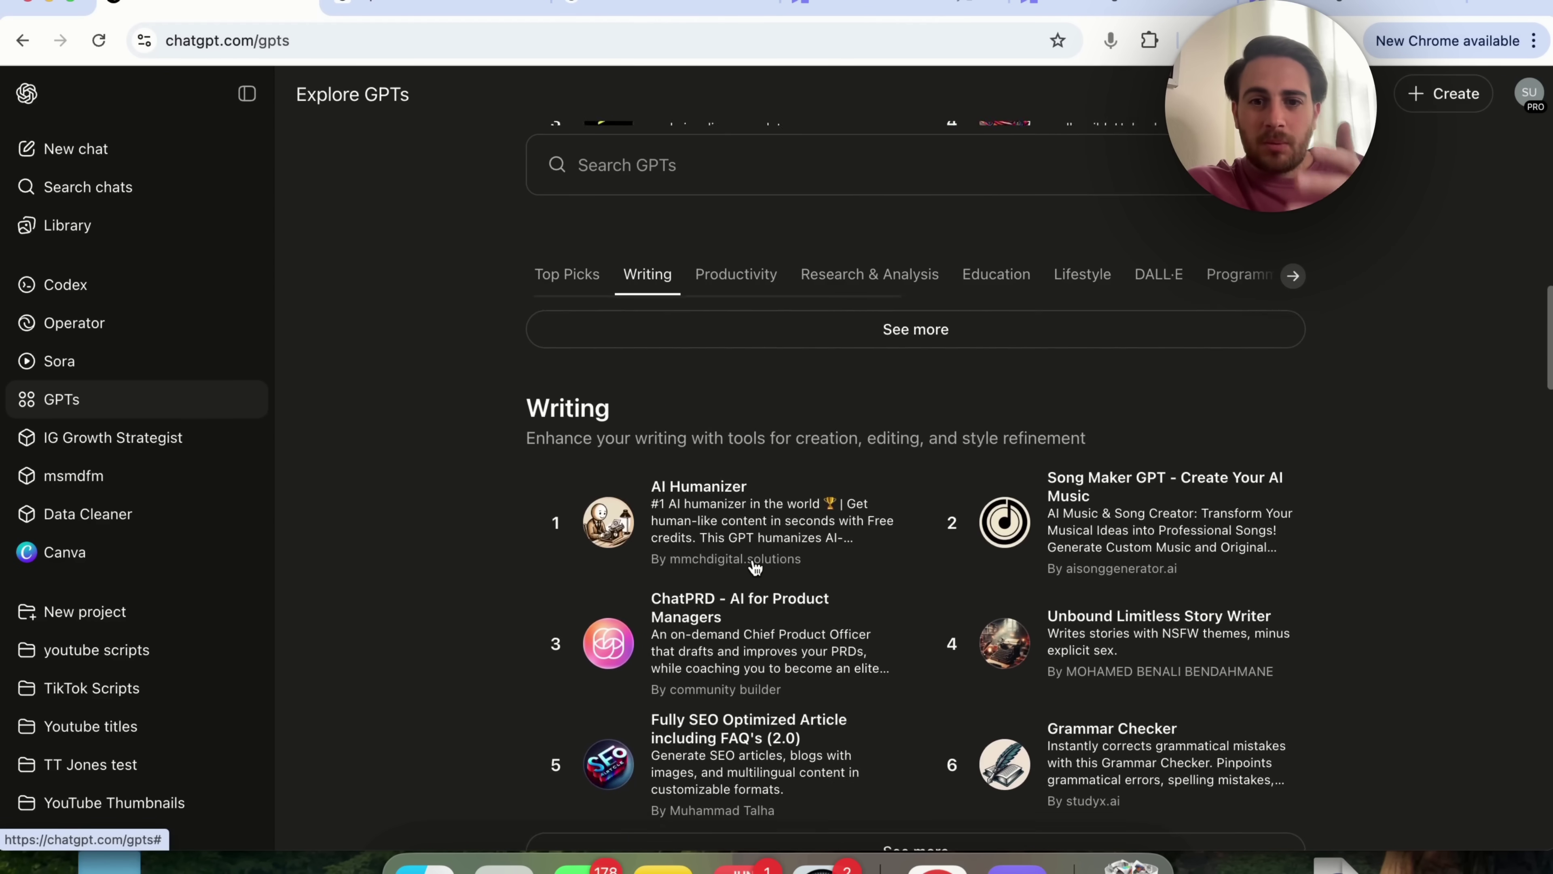
{"action": "scroll", "coordinate": [757, 568], "scroll_direction": "down", "scroll_amount": 5}
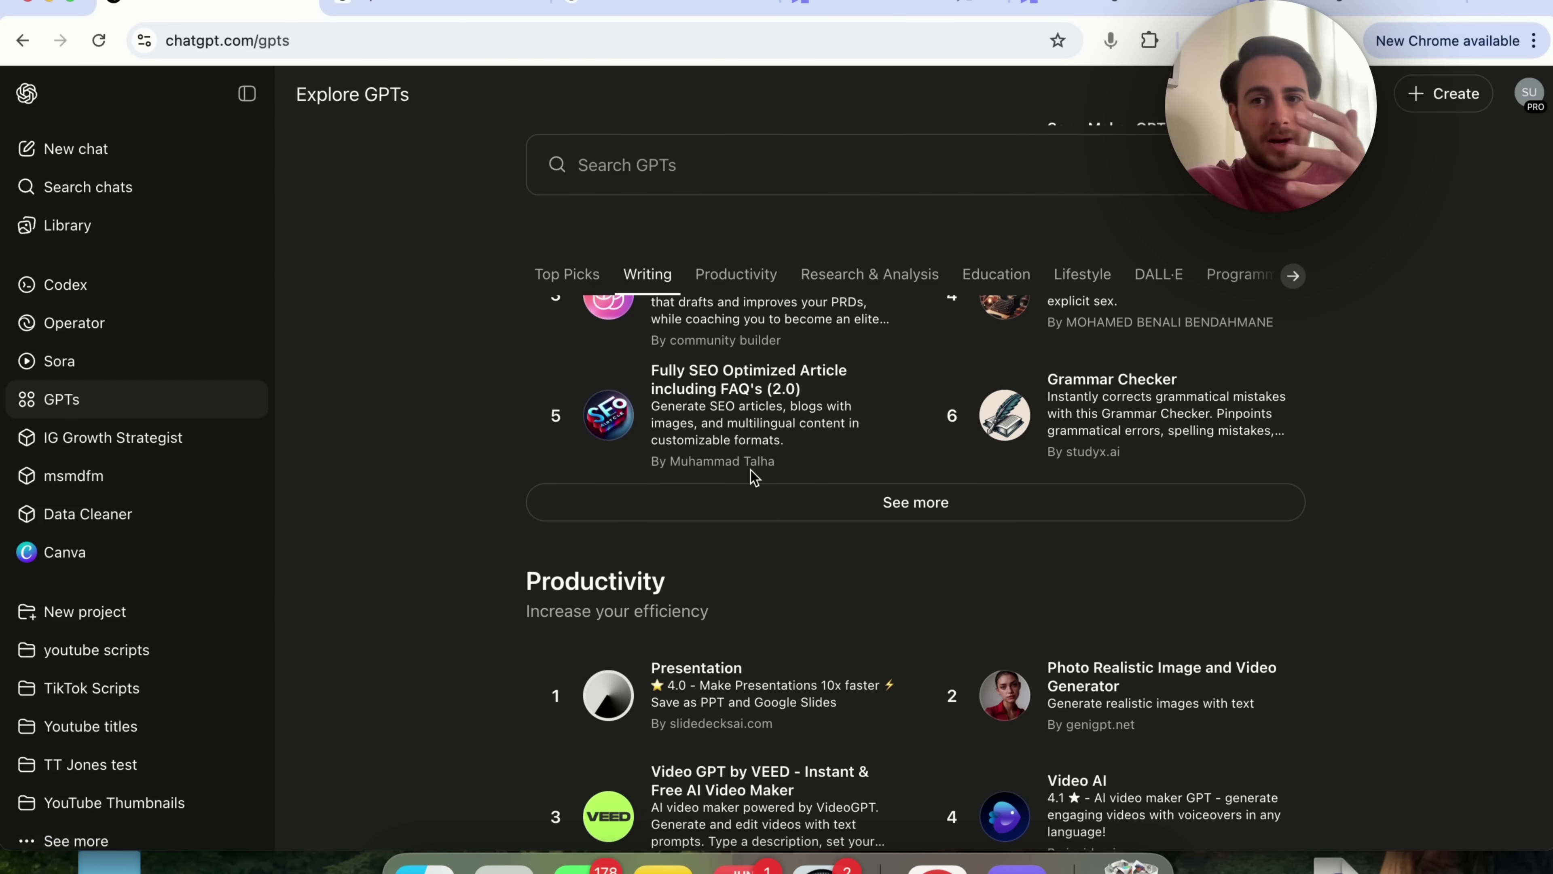
{"action": "left_click", "coordinate": [1449, 93]}
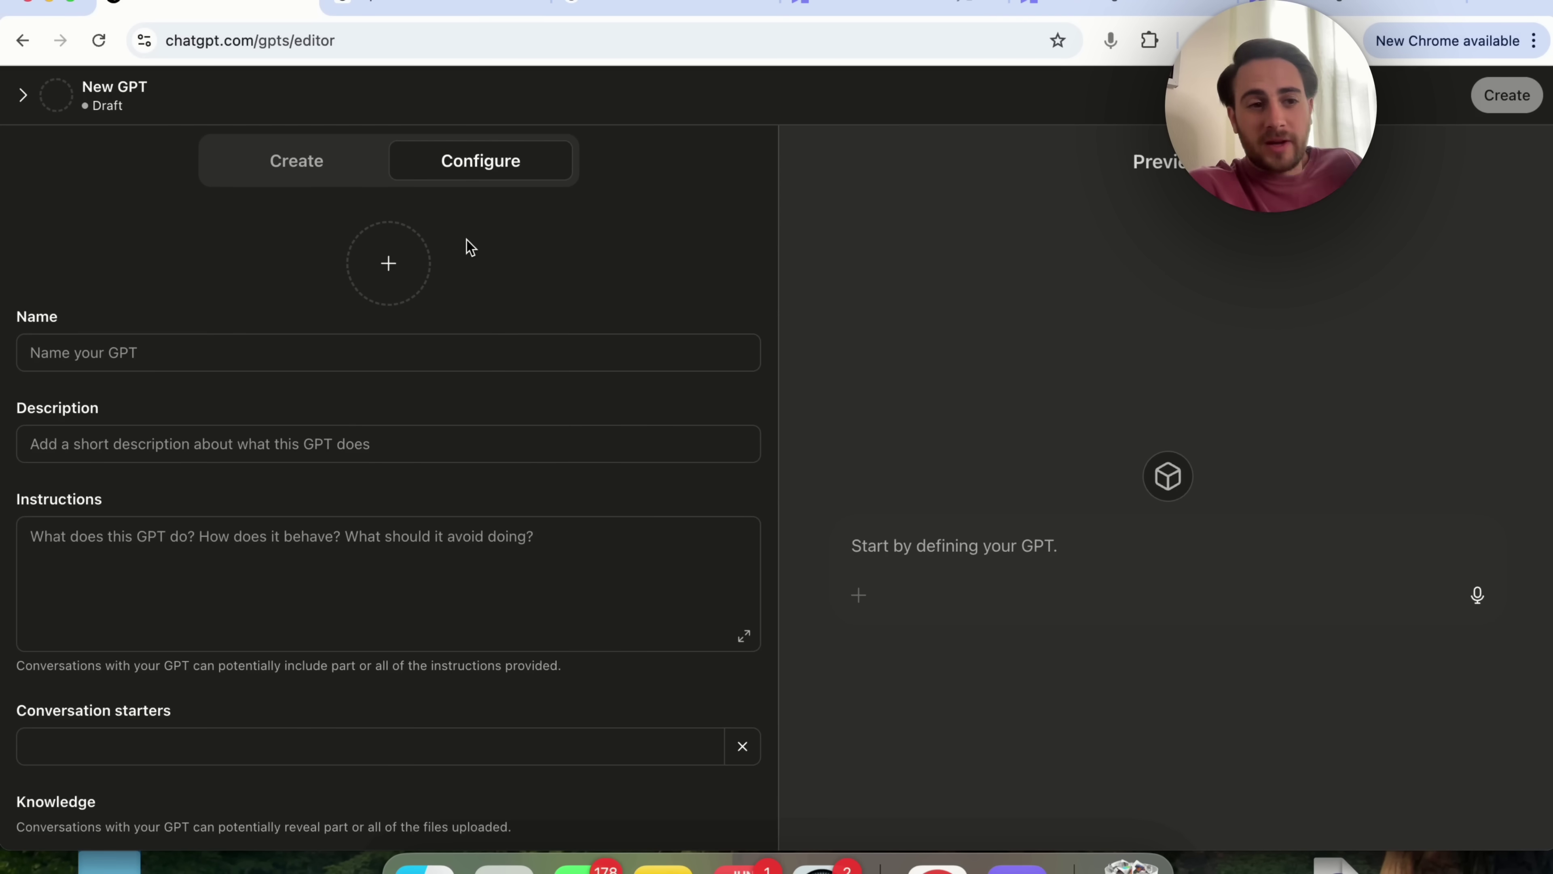
{"action": "scroll", "coordinate": [347, 460], "scroll_direction": "down", "scroll_amount": 5}
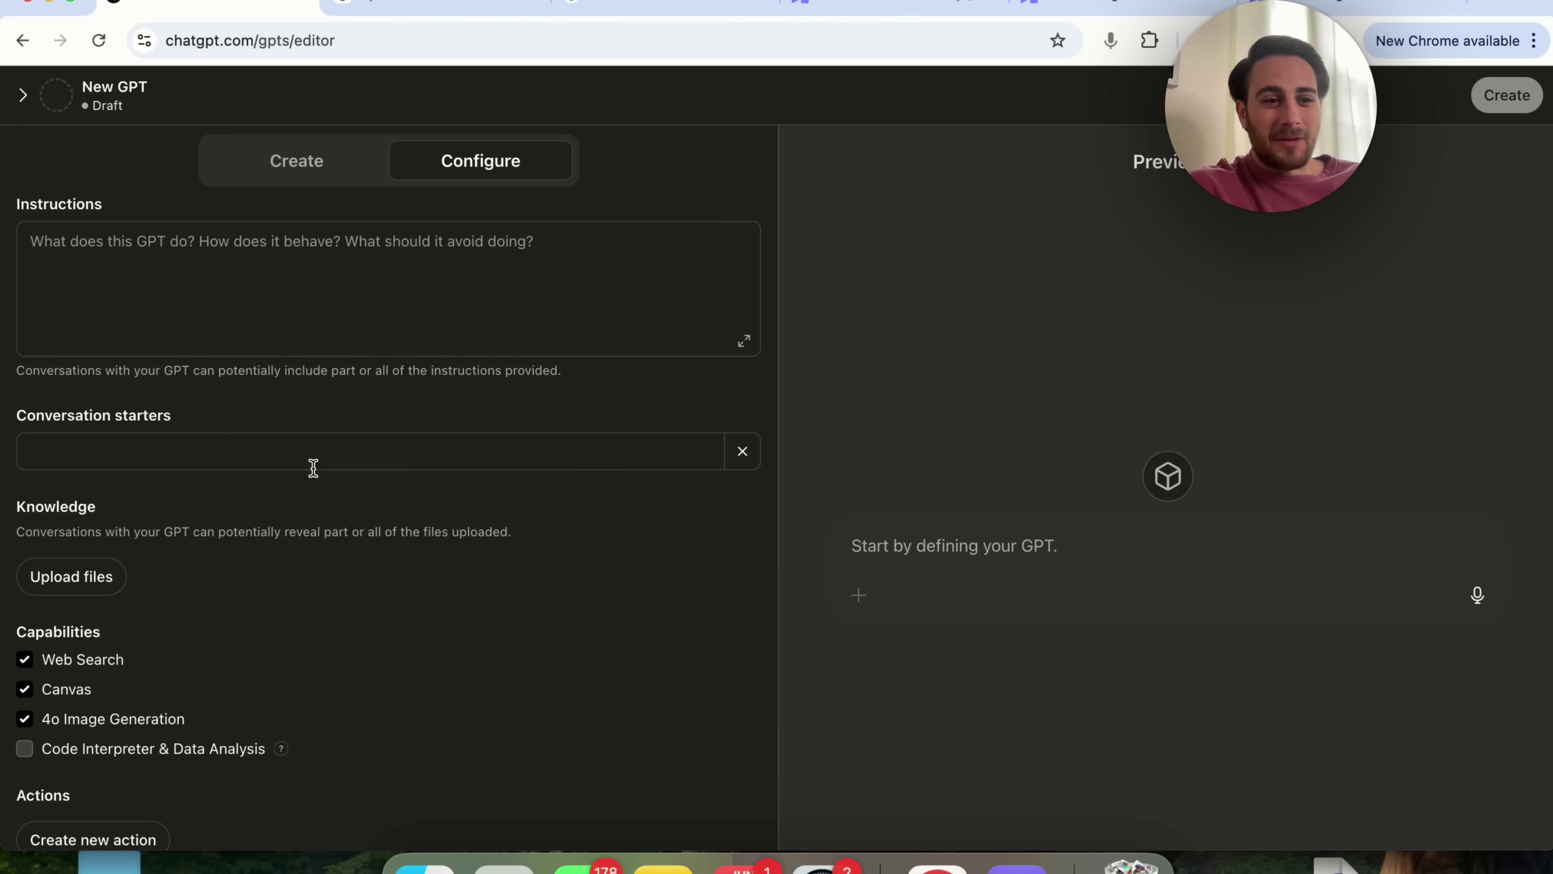
{"action": "scroll", "coordinate": [313, 472], "scroll_direction": "down", "scroll_amount": 1}
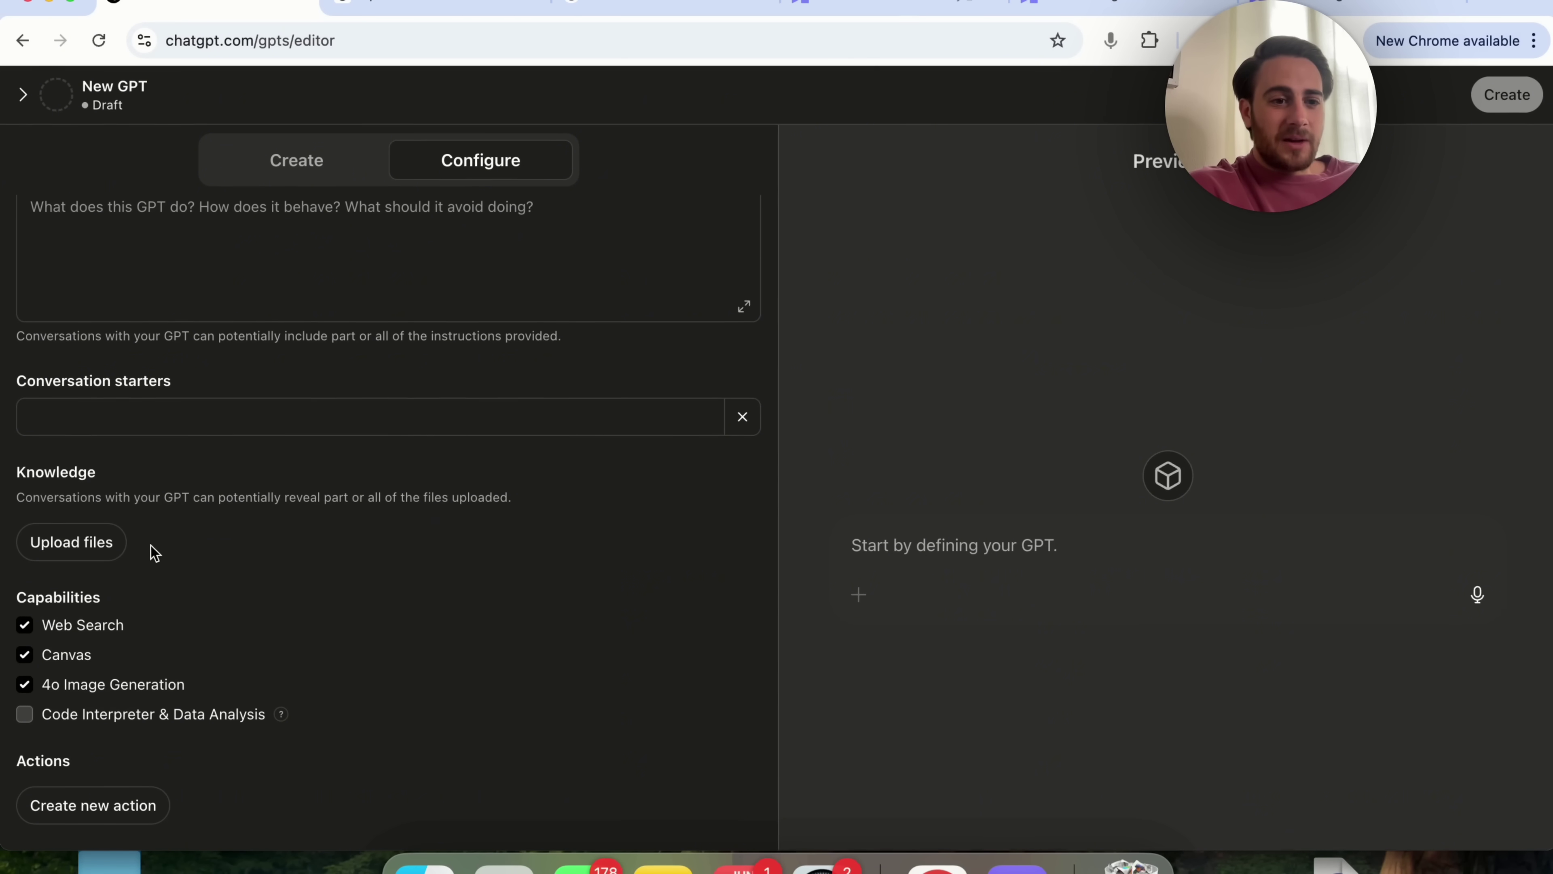
{"action": "left_click", "coordinate": [26, 715]}
{"action": "left_click", "coordinate": [104, 805]}
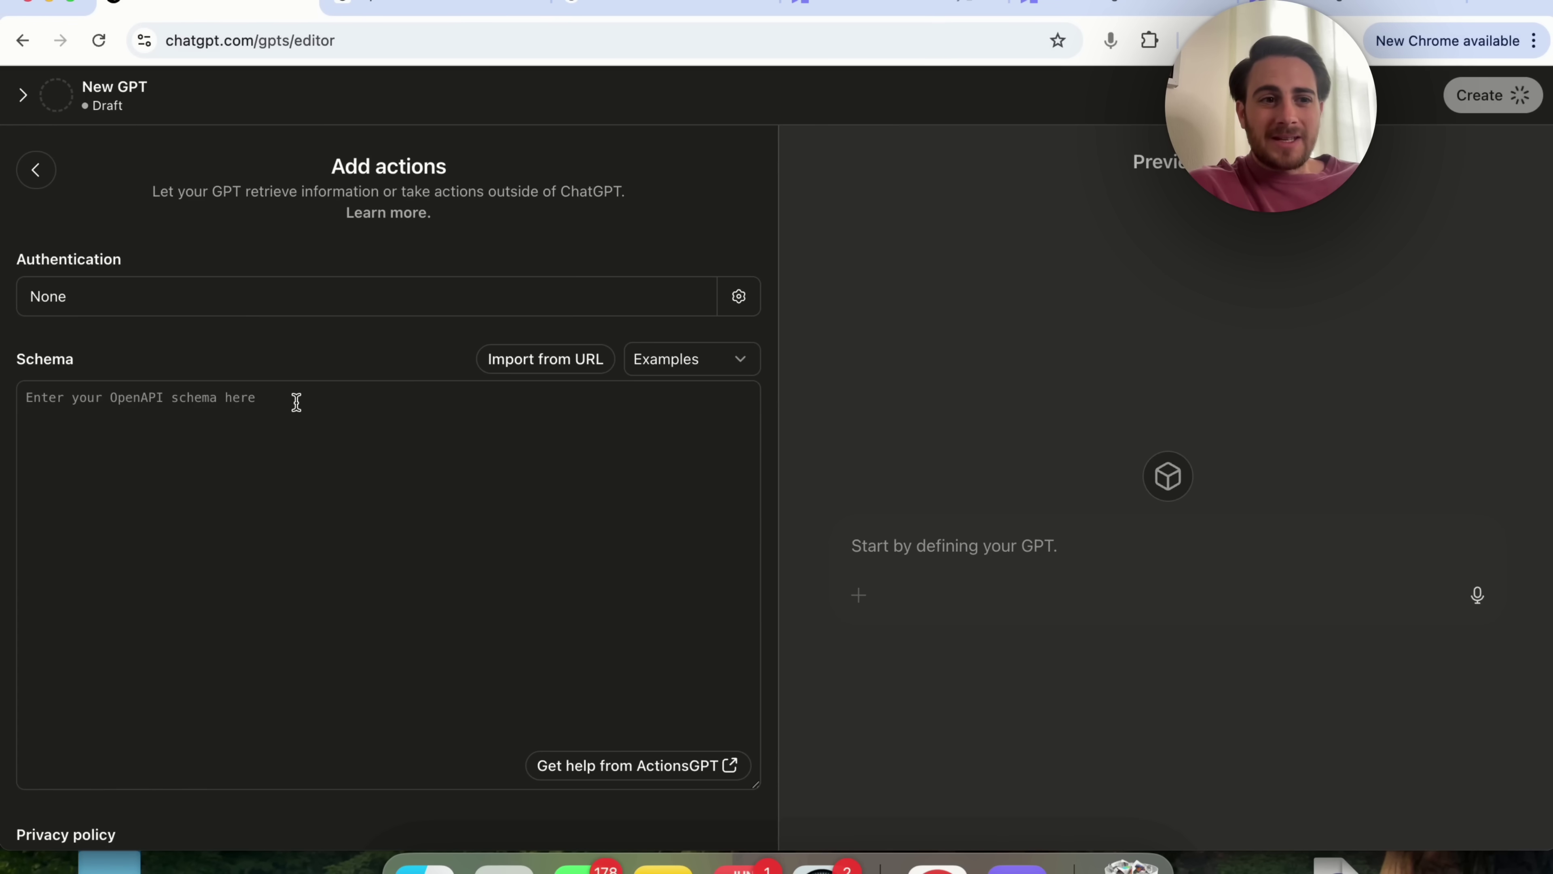
{"action": "scroll", "coordinate": [452, 336], "scroll_direction": "down", "scroll_amount": 2}
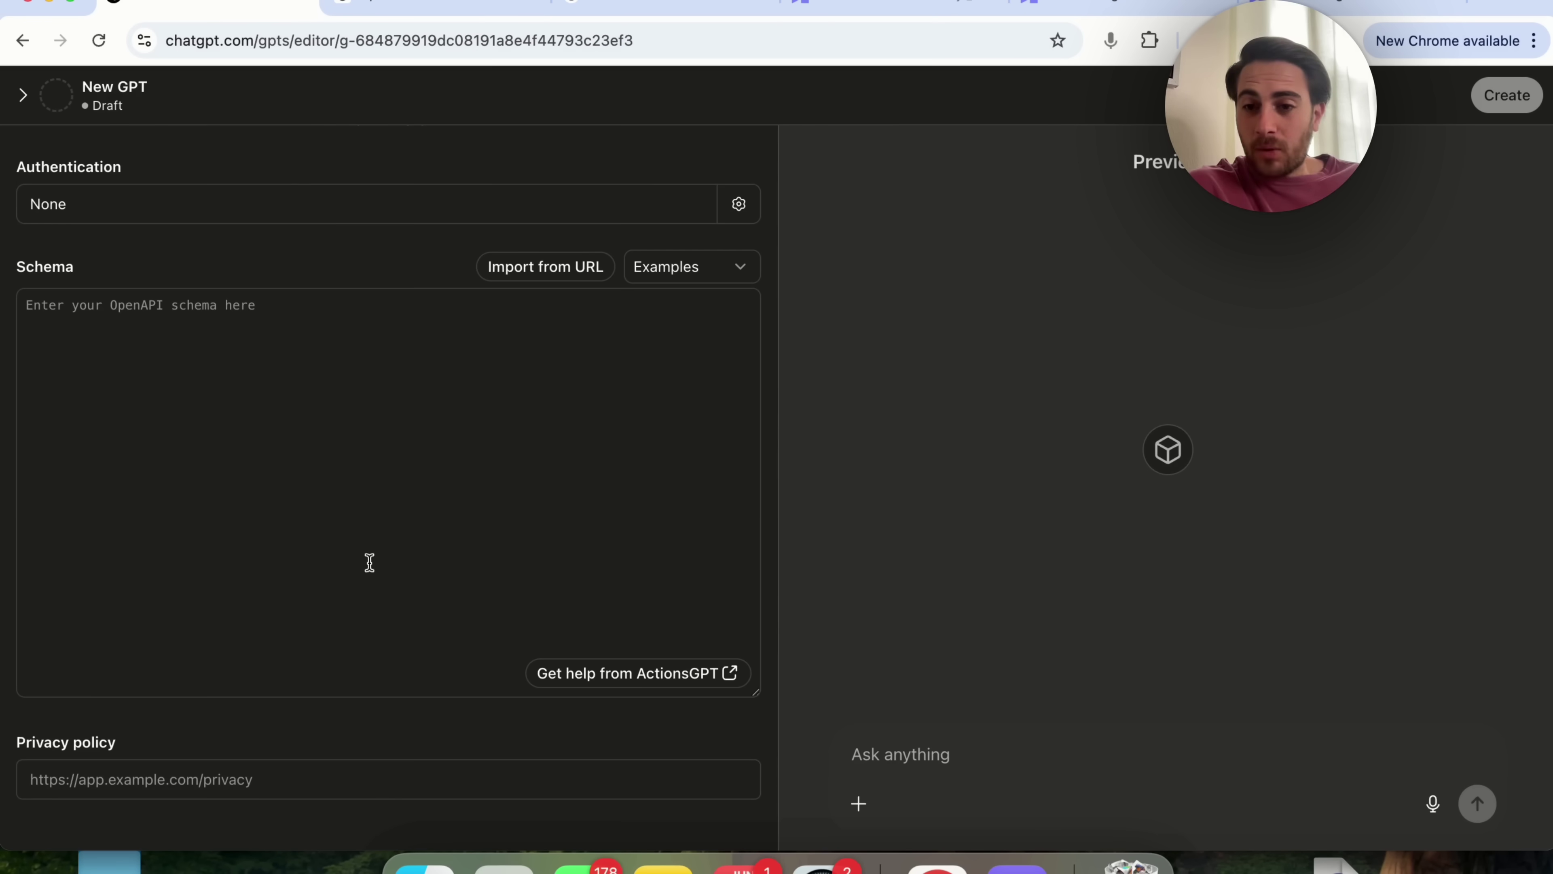
{"action": "left_click", "coordinate": [22, 107]}
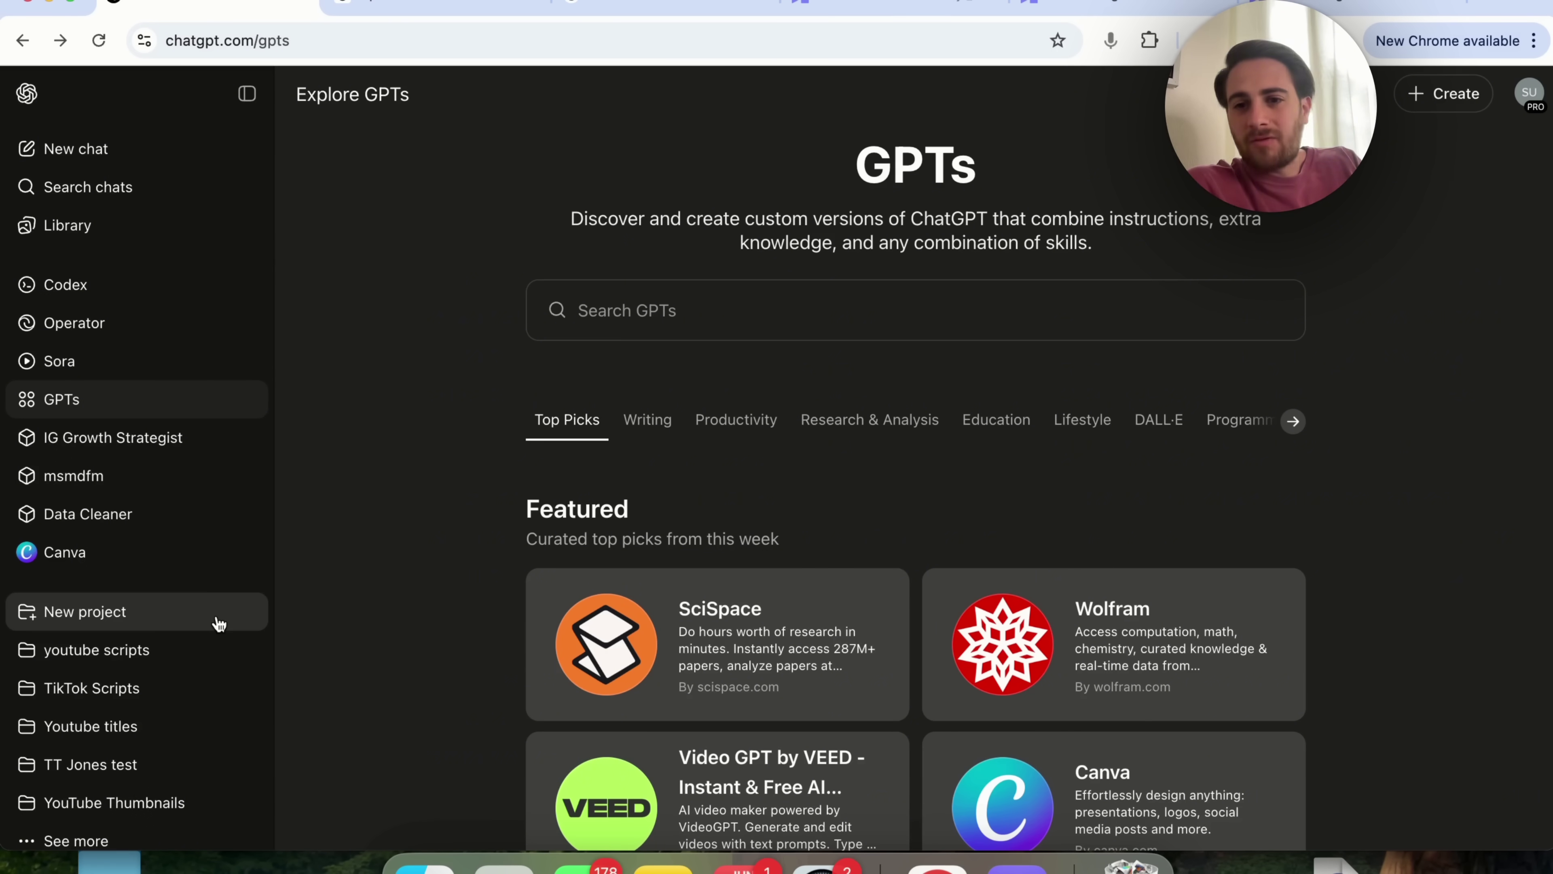
Step: Cancel a new project and open the youtube scripts project instead
{"action": "left_click", "coordinate": [218, 623]}
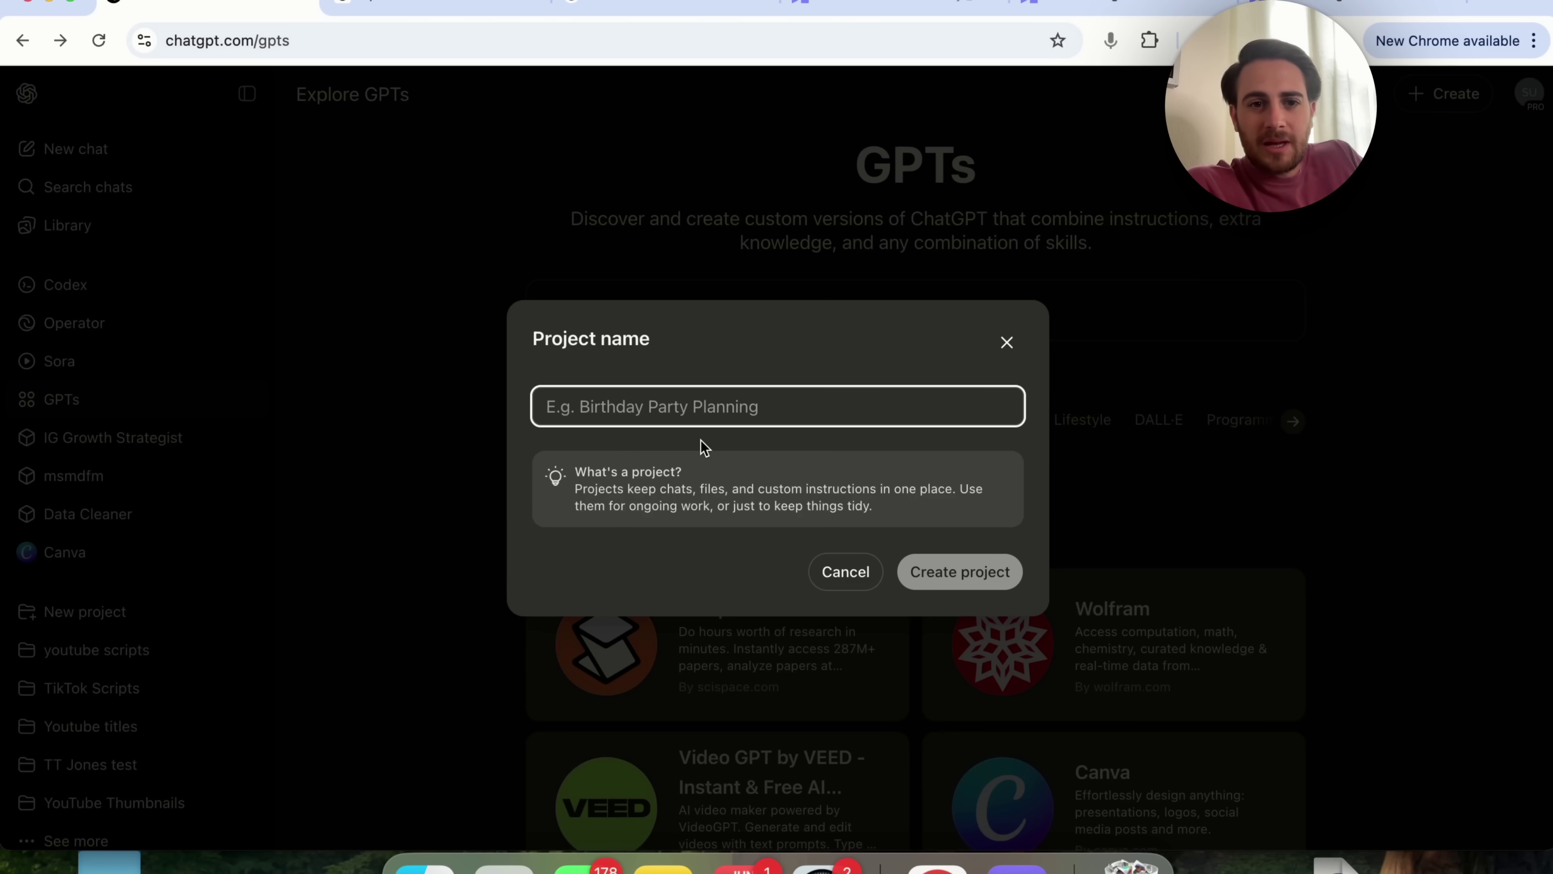
{"action": "left_click", "coordinate": [1006, 342]}
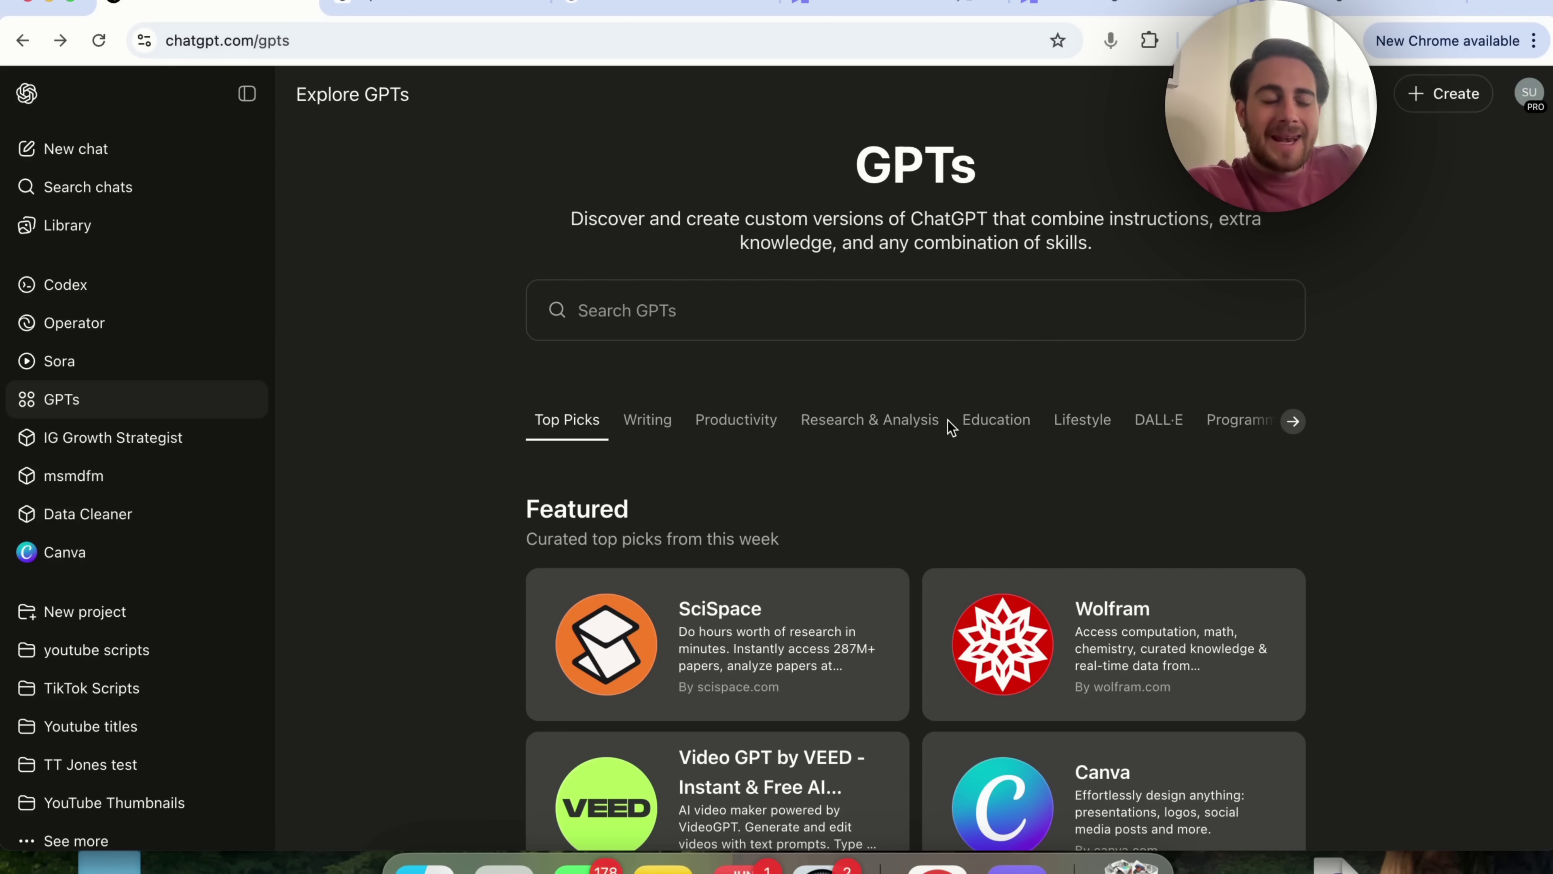
{"action": "left_click", "coordinate": [190, 666]}
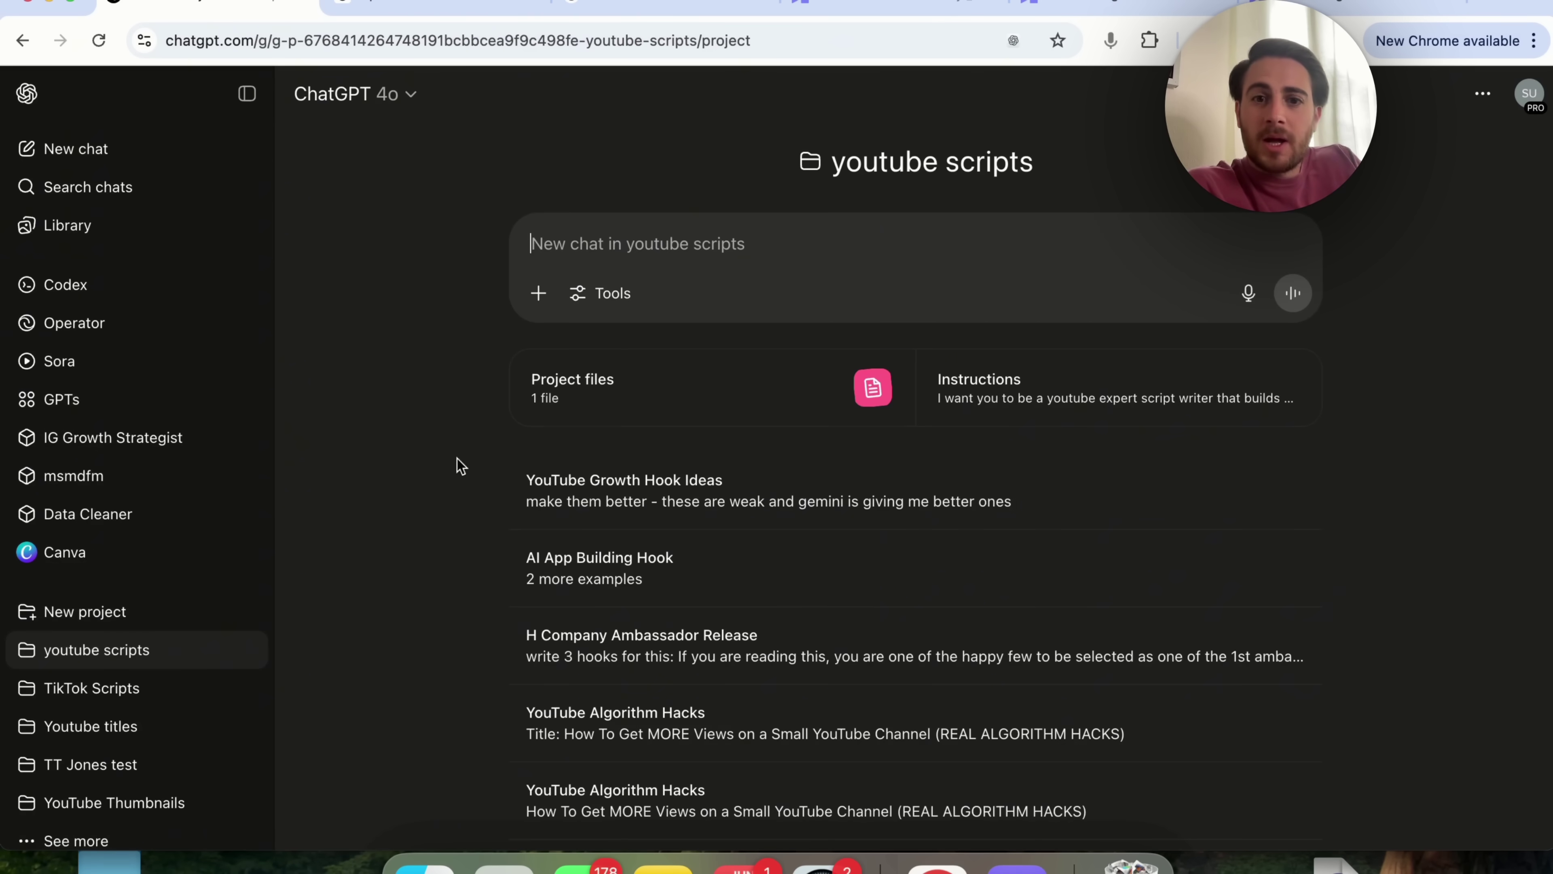
Step: Review the project's script-writer instructions and its Script Outlines 1-3 (3).pdf file
{"action": "left_click", "coordinate": [1033, 376]}
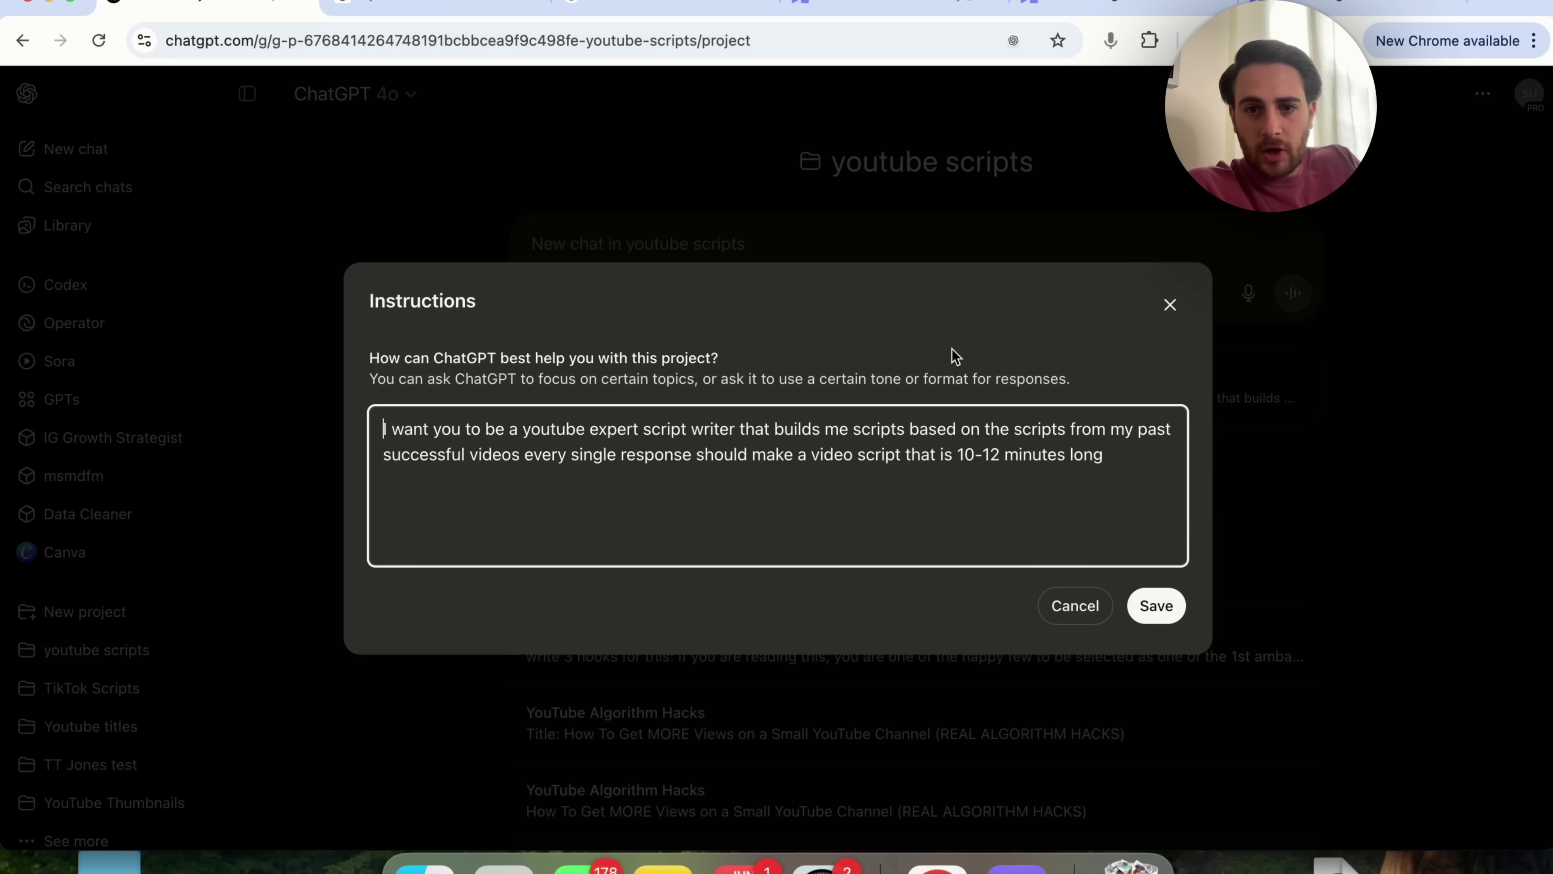
{"action": "left_click", "coordinate": [1170, 304]}
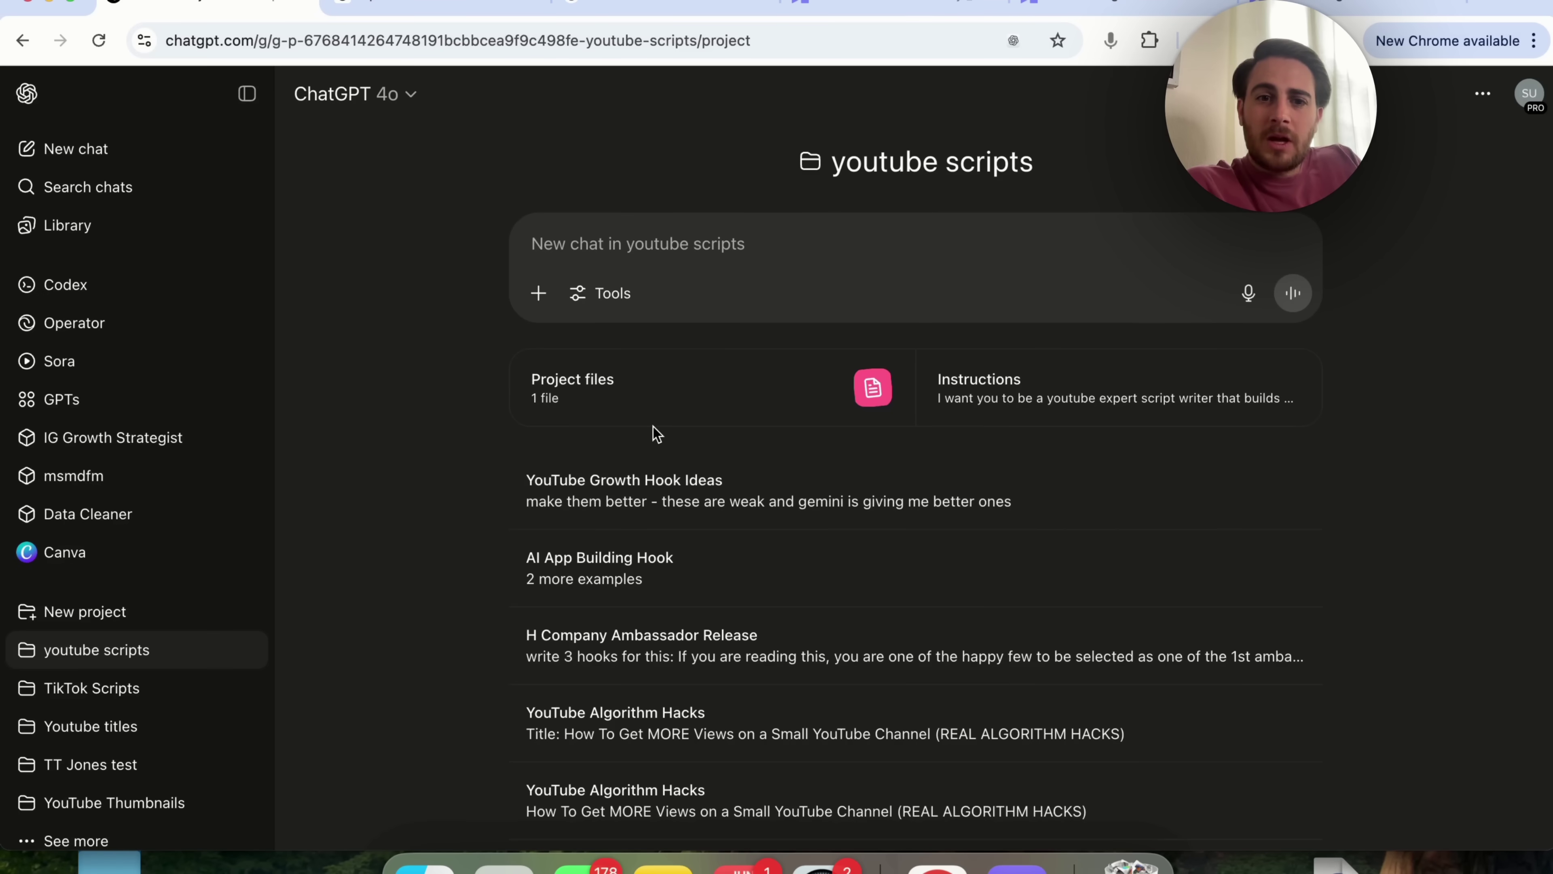
{"action": "left_click", "coordinate": [634, 405]}
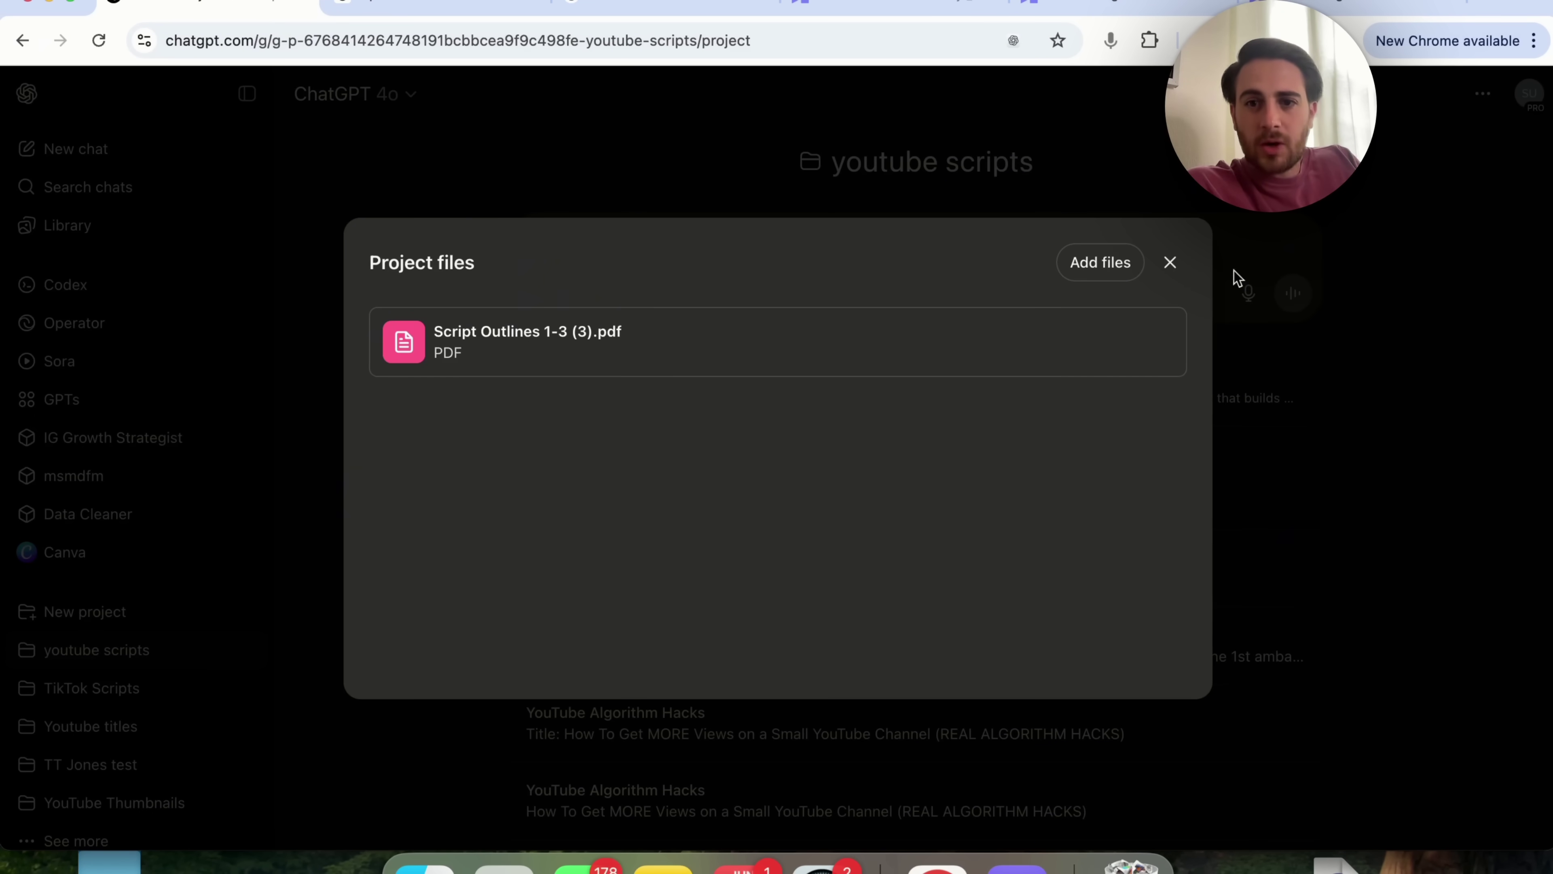
{"action": "left_click", "coordinate": [1169, 263]}
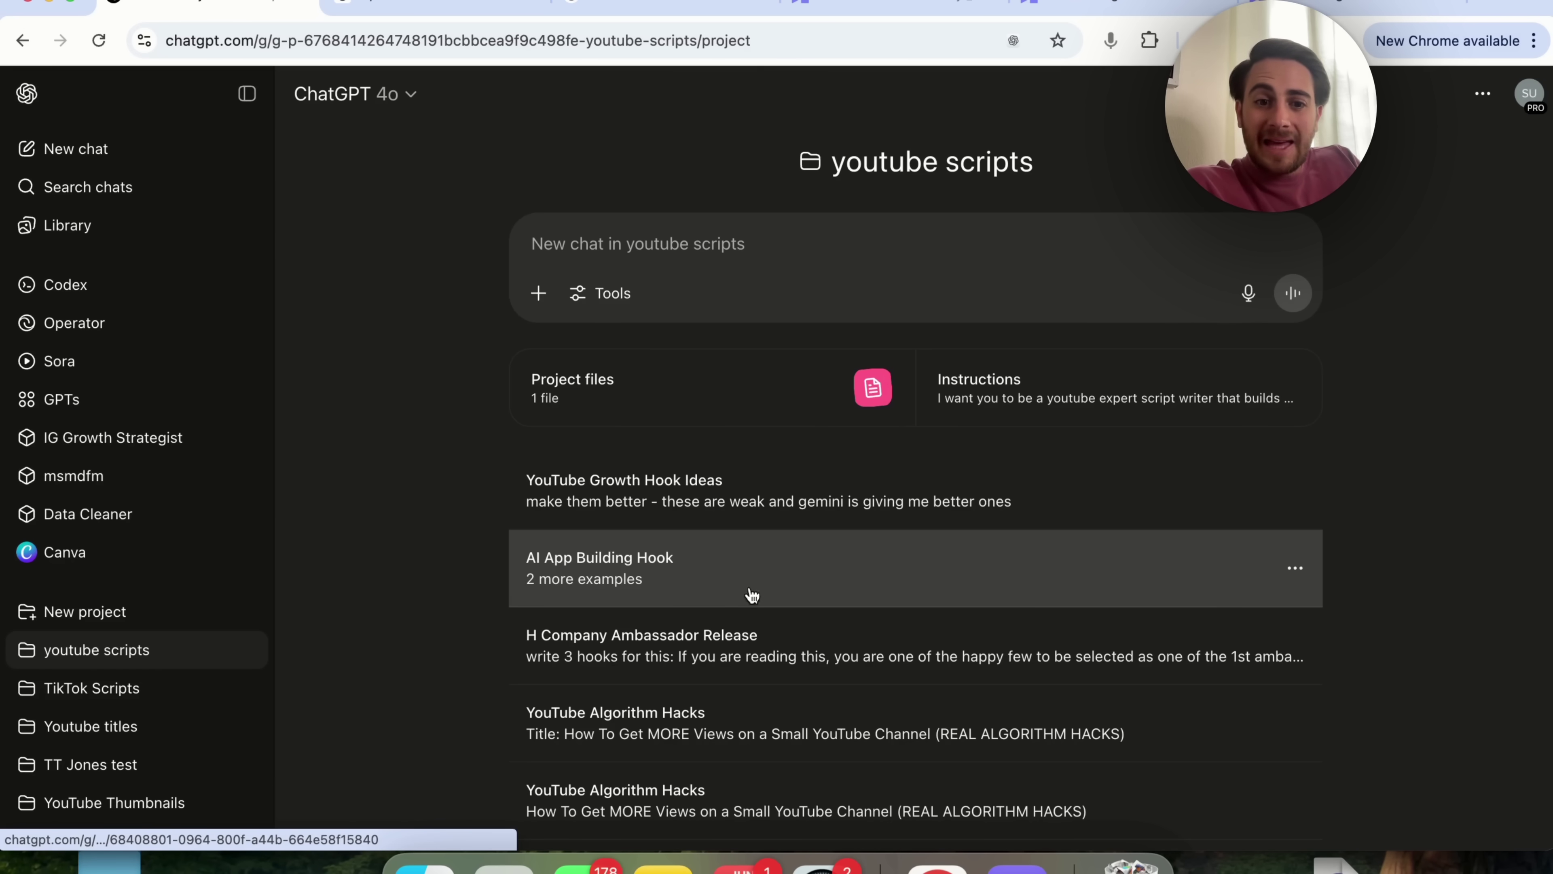
Step: Open and read through the YouTube Growth Hook Ideas chat
{"action": "left_click", "coordinate": [772, 514]}
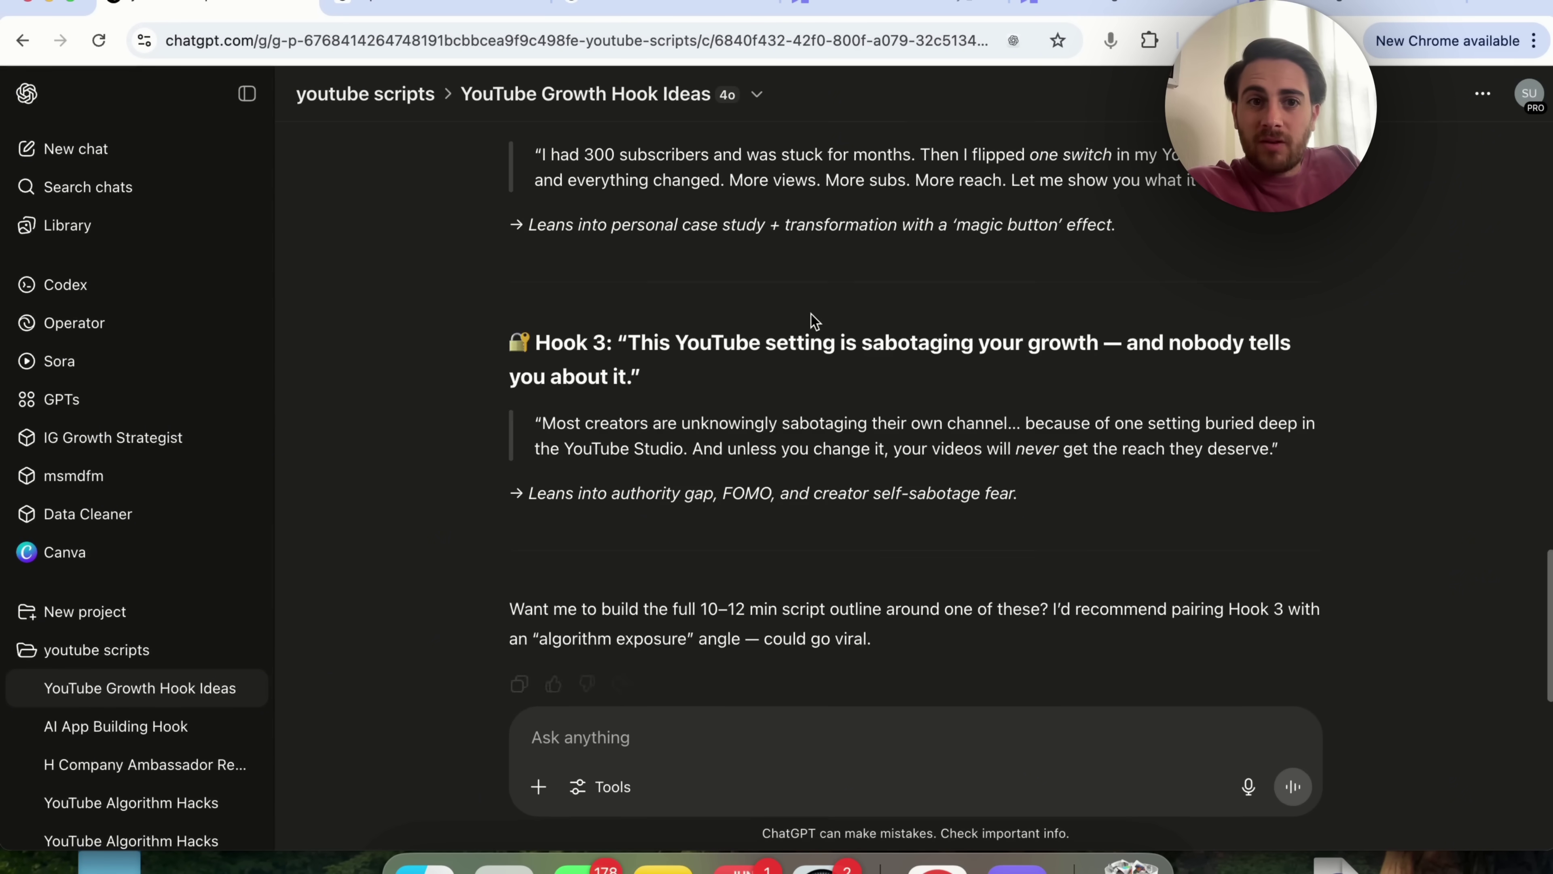
{"action": "left_click_drag", "start_coordinate": [774, 173], "coordinate": [927, 195]}
{"action": "left_click", "coordinate": [930, 196]}
{"action": "scroll", "coordinate": [891, 367], "scroll_direction": "down", "scroll_amount": 20}
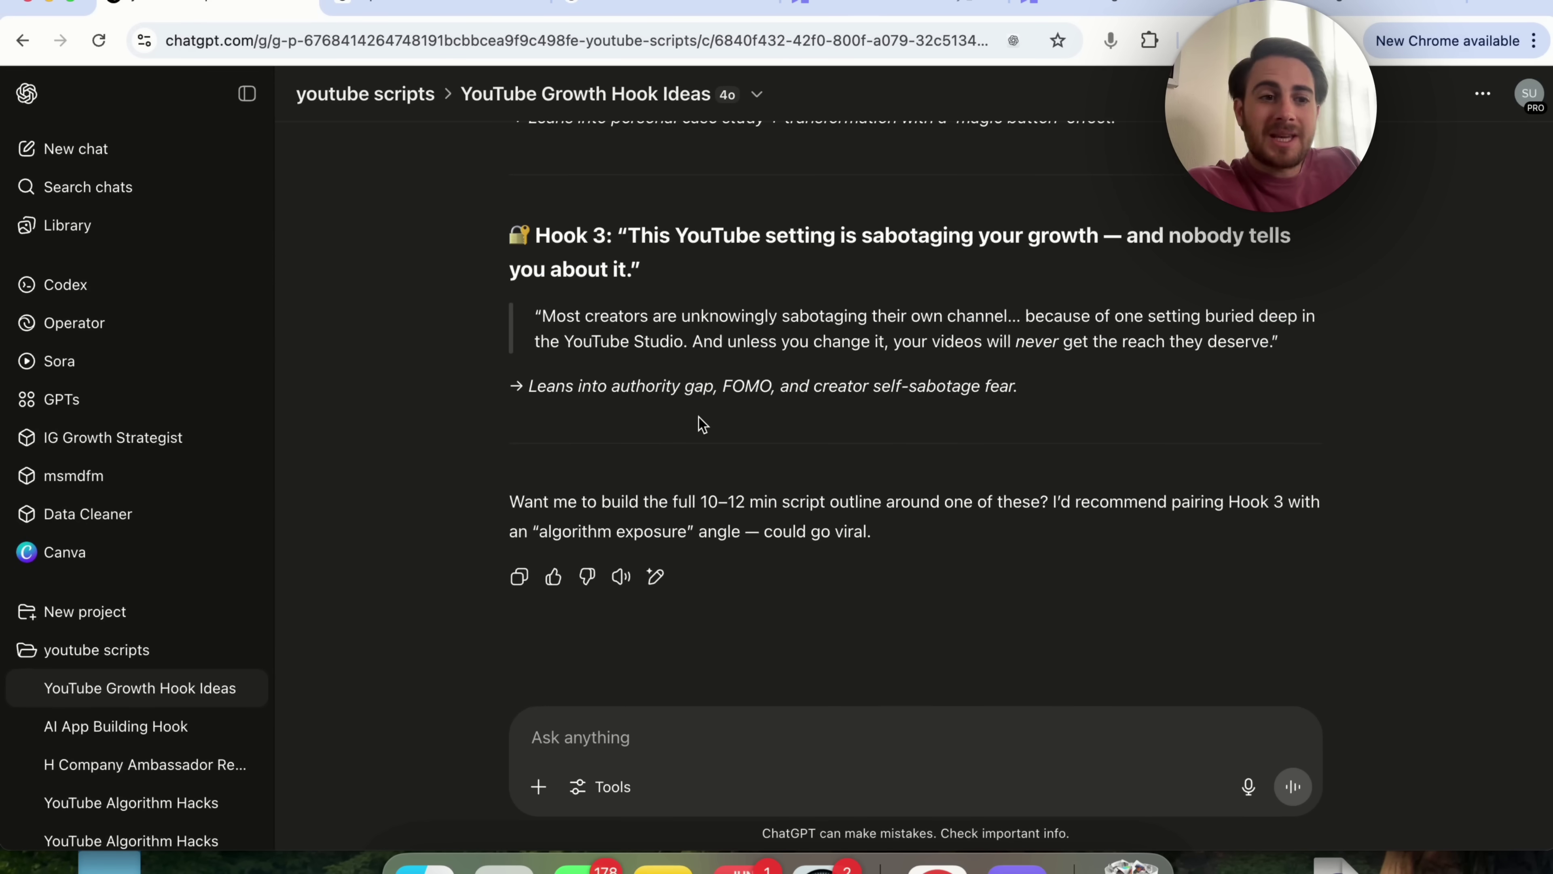
Step: Switch to the YouTube Algorithm Hacks chat and review its video title at the top
{"action": "left_click", "coordinate": [187, 813]}
{"action": "scroll", "coordinate": [628, 460], "scroll_direction": "up", "scroll_amount": 20}
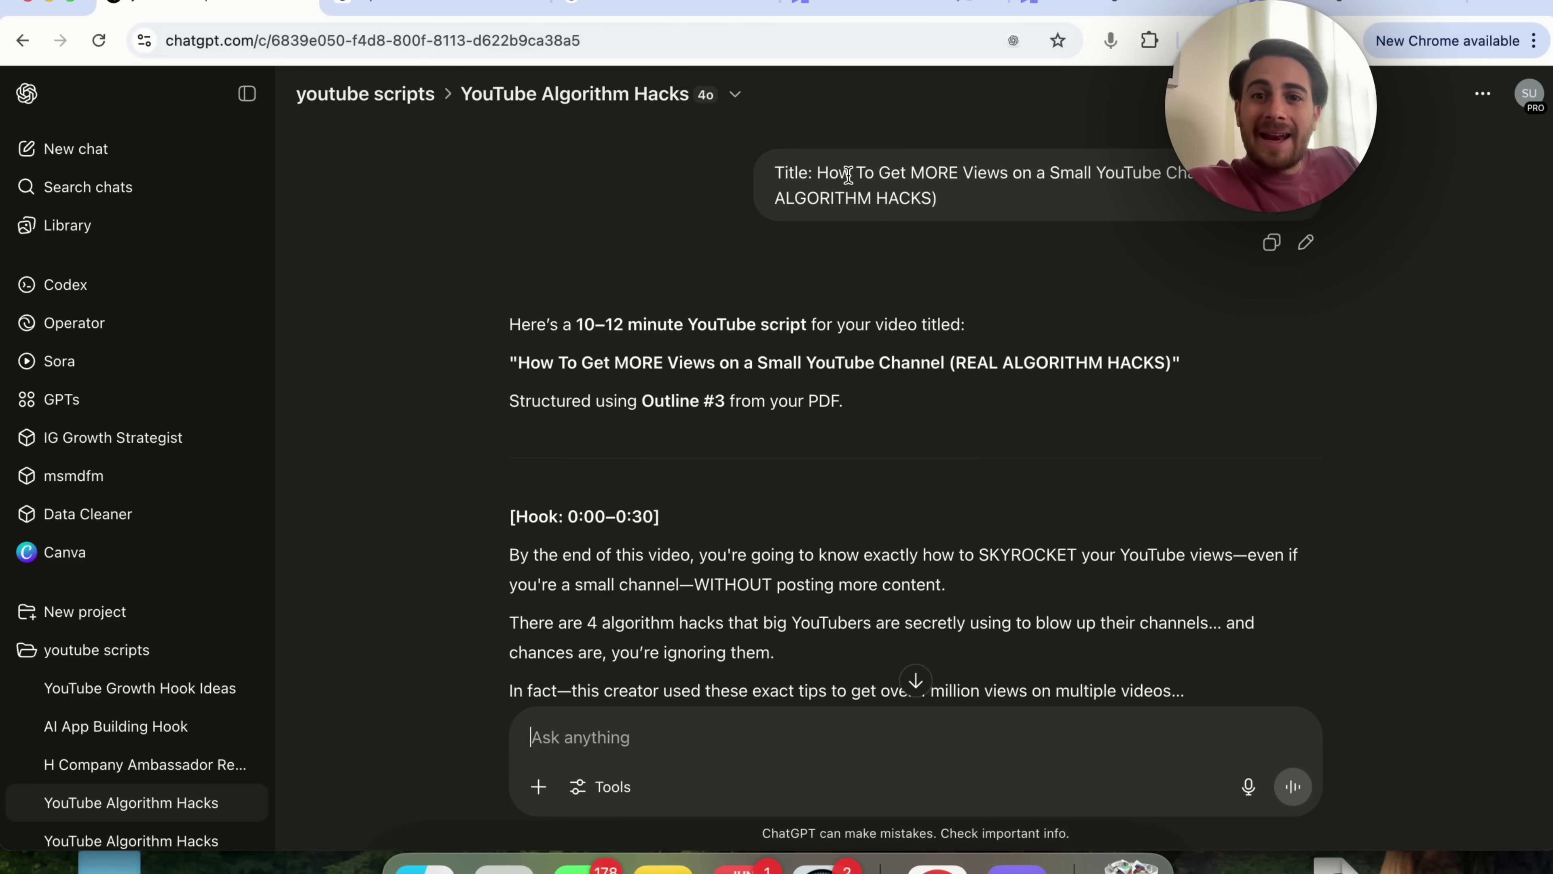
{"action": "left_click_drag", "start_coordinate": [848, 176], "coordinate": [977, 207]}
{"action": "left_click", "coordinate": [938, 217]}
{"action": "left_click", "coordinate": [978, 207]}
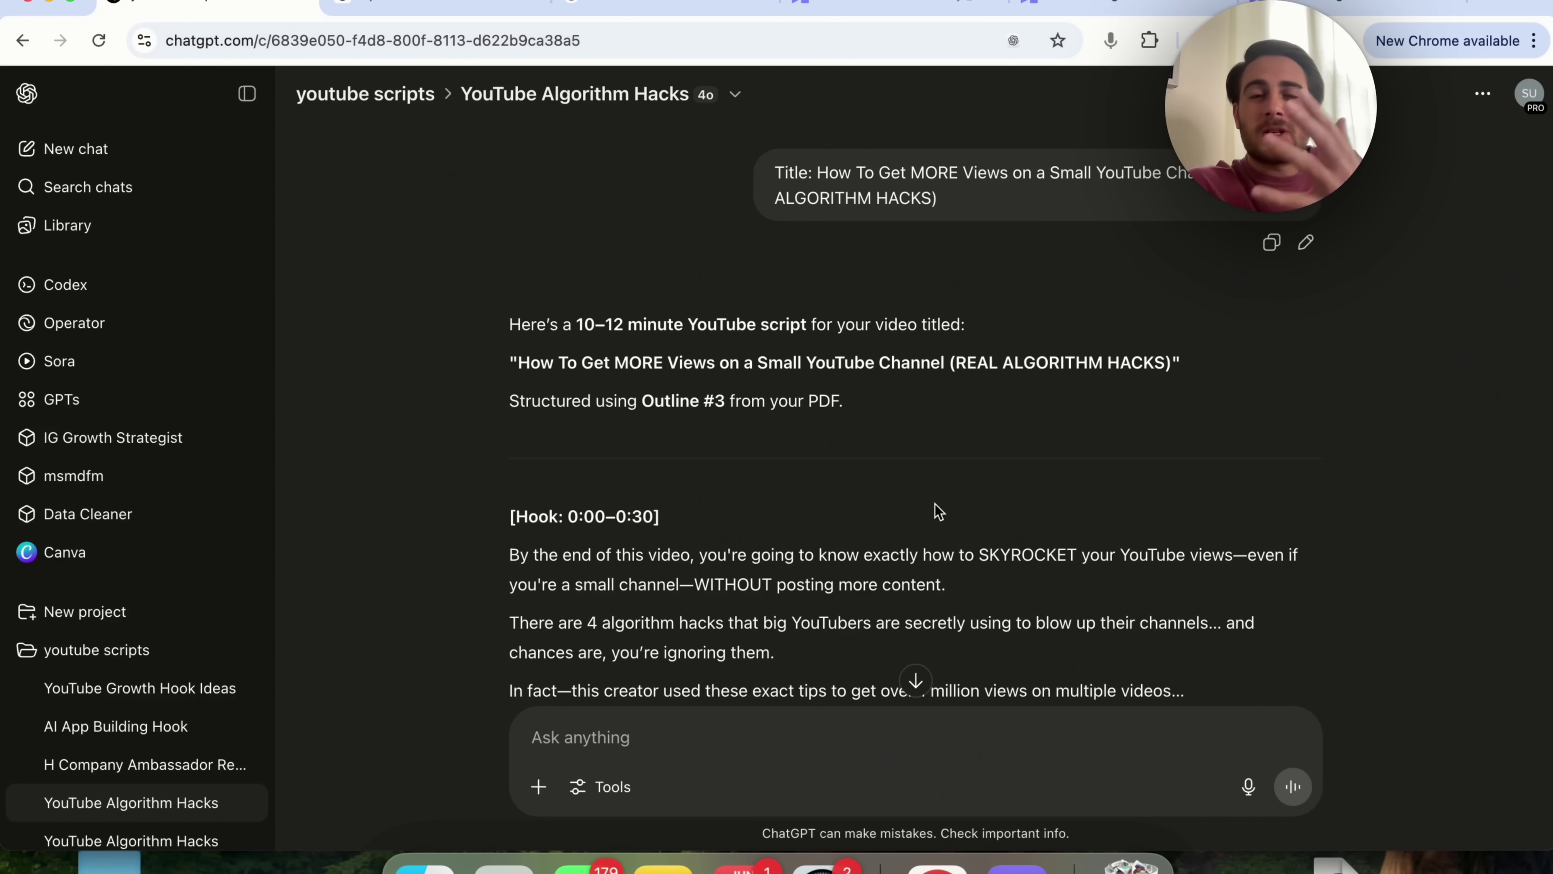